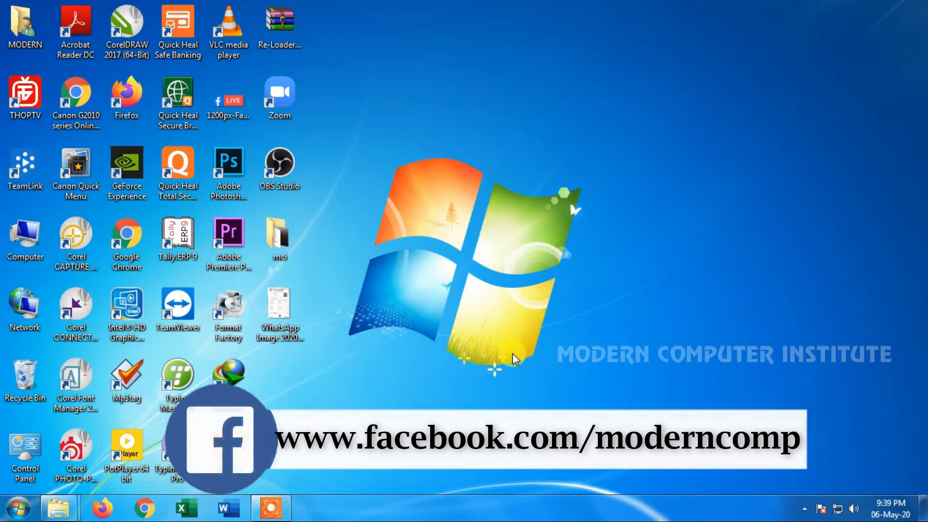
# Start Word and create a new blank document
pyautogui.click(228, 508)
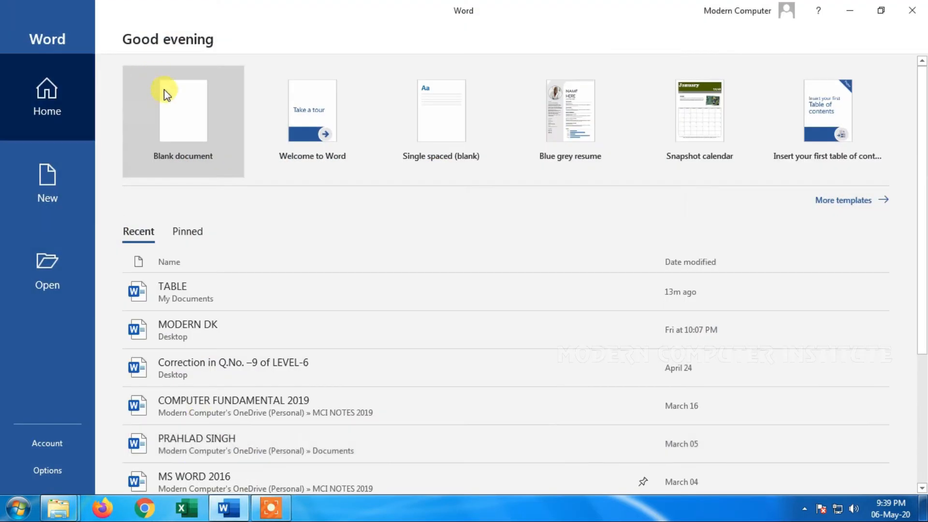
pyautogui.click(155, 81)
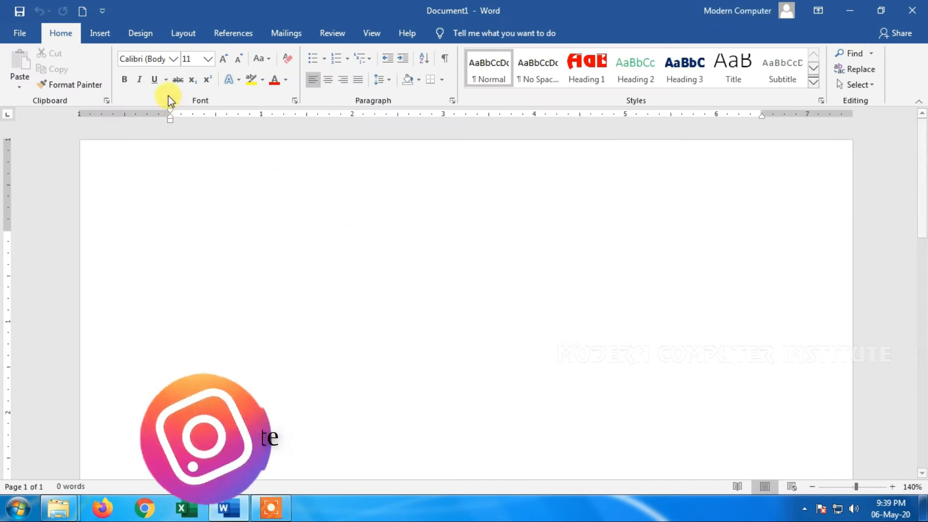
pyautogui.click(111, 33)
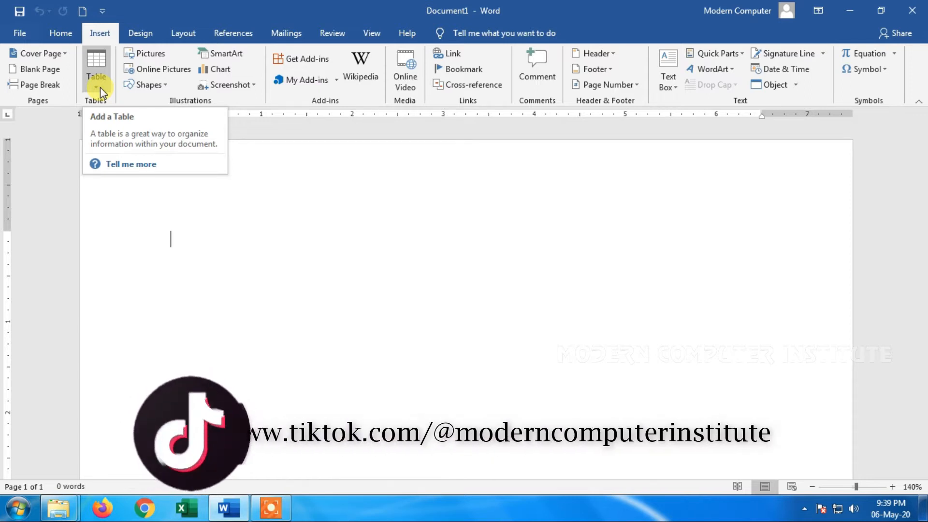
# Minimize Word, open the WhatsApp marks statement image from the desktop in Windows Photo Viewer, and enlarge its upper part
pyautogui.click(850, 12)
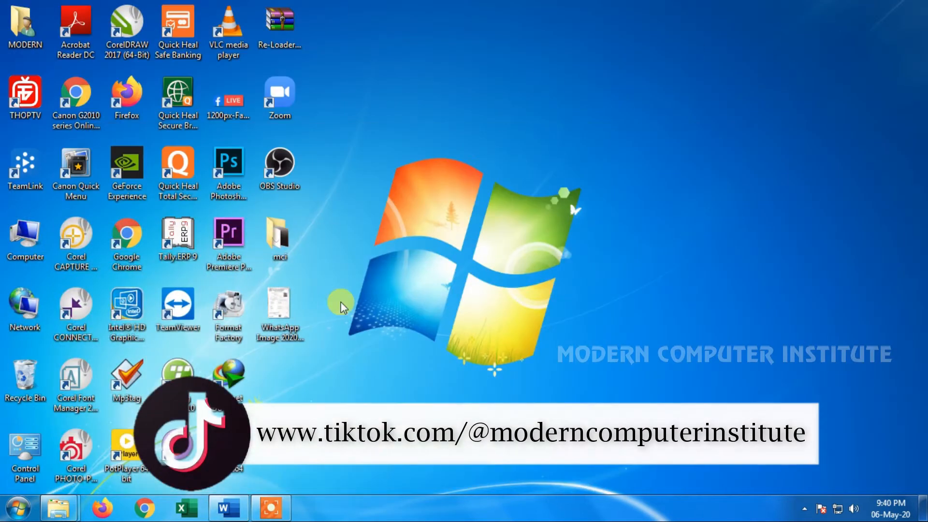
pyautogui.doubleClick(280, 312)
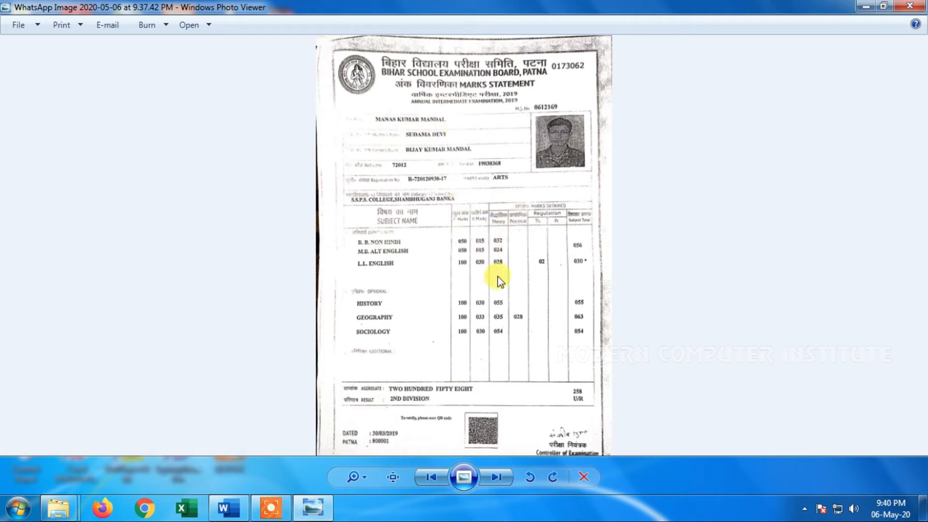
pyautogui.scroll(3, 495, 273)
pyautogui.moveTo(482, 125); pyautogui.dragTo(484, 233)
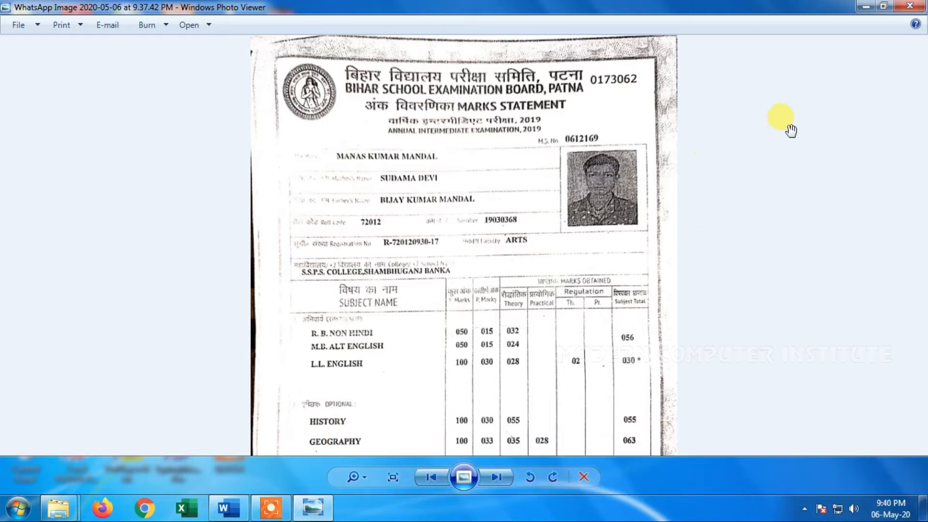
# Arrange the Word document and the narrowed photo viewer window side by side, with Word on the left half
pyautogui.click(883, 6)
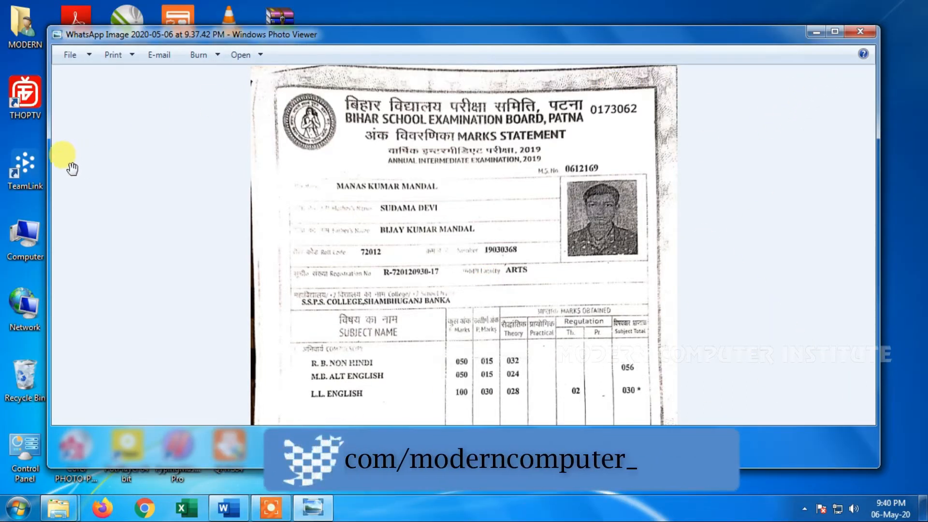
pyautogui.moveTo(47, 165); pyautogui.dragTo(474, 185)
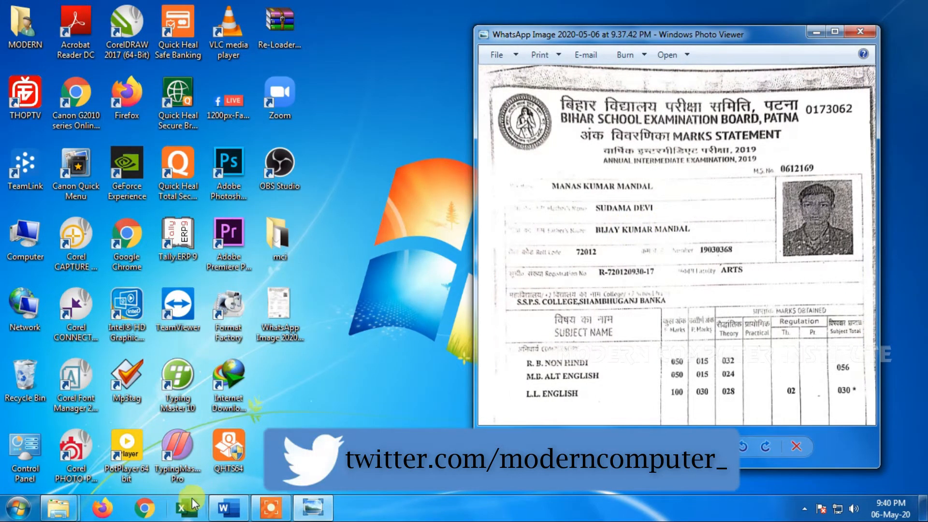
pyautogui.click(228, 508)
pyautogui.moveTo(738, 5); pyautogui.dragTo(177, 10)
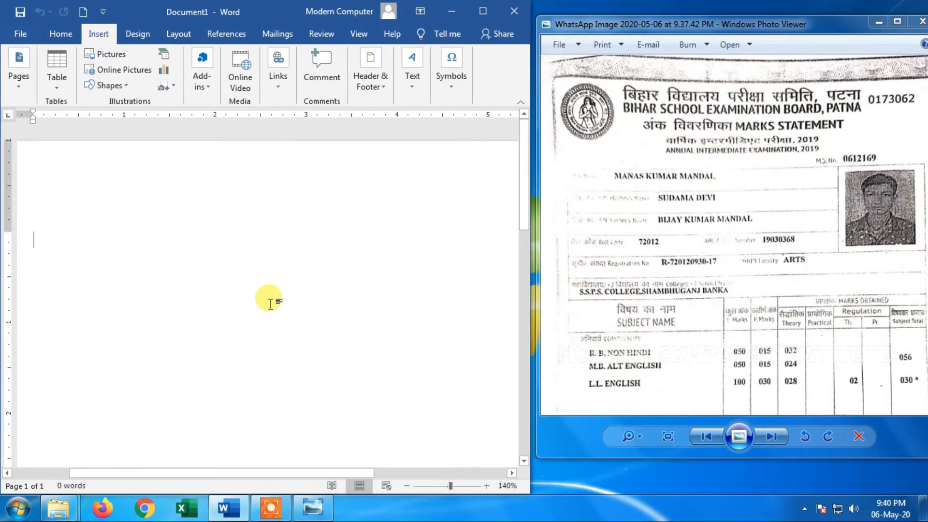
# Insert a table with two columns and two rows, and set the document zoom to 110%
pyautogui.click(59, 91)
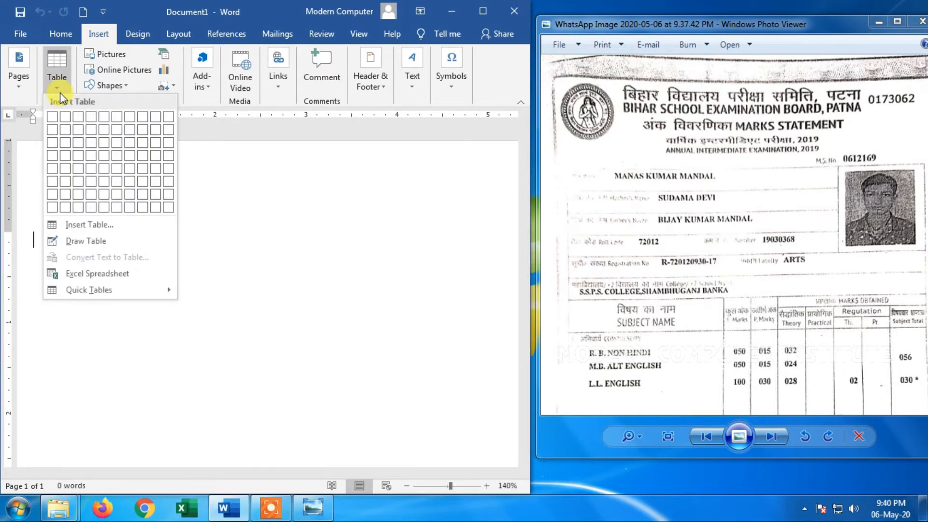
pyautogui.click(60, 126)
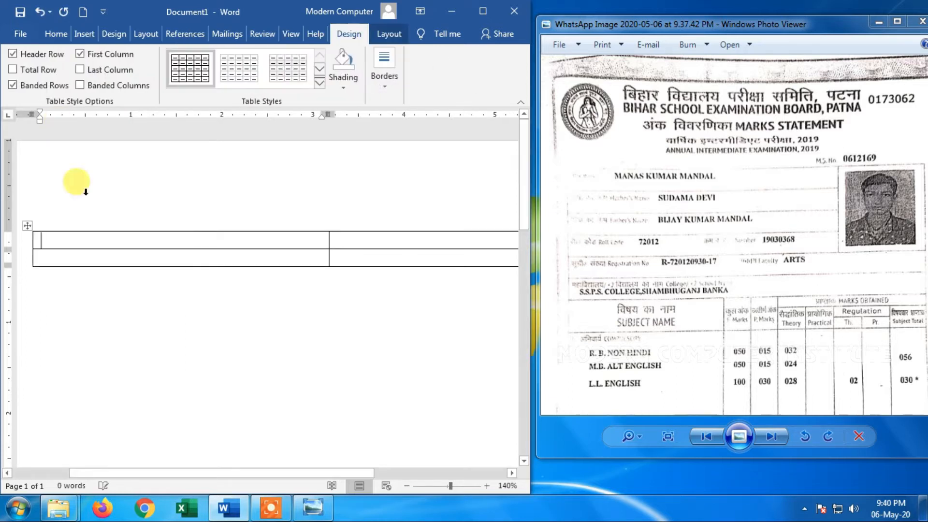
pyautogui.click(412, 485)
pyautogui.click(410, 485)
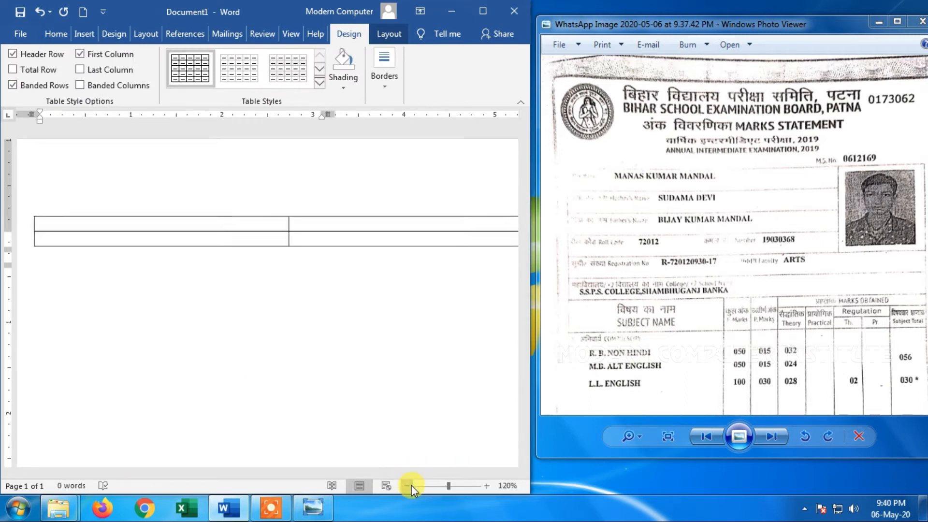
pyautogui.click(411, 485)
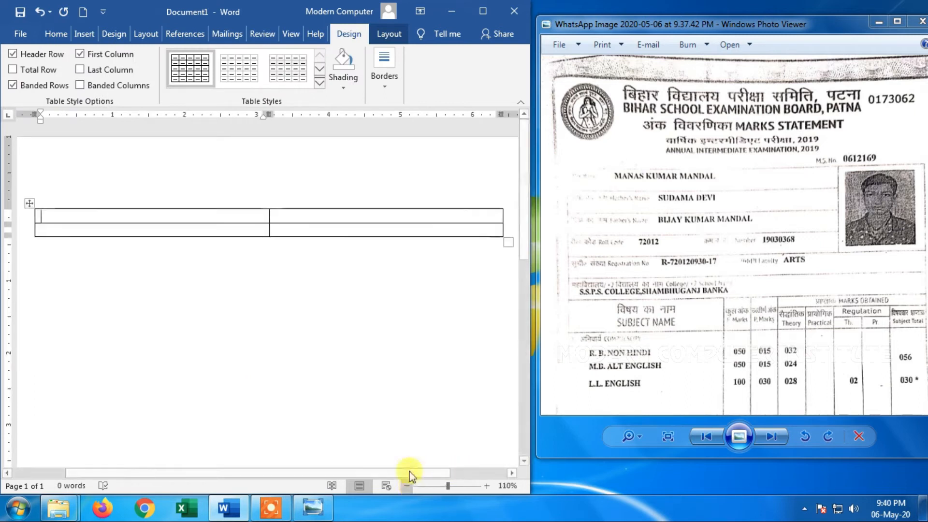
# Enter PHOTO in the second cell of the first row and widen the first column to about 5.12"
pyautogui.click(354, 222)
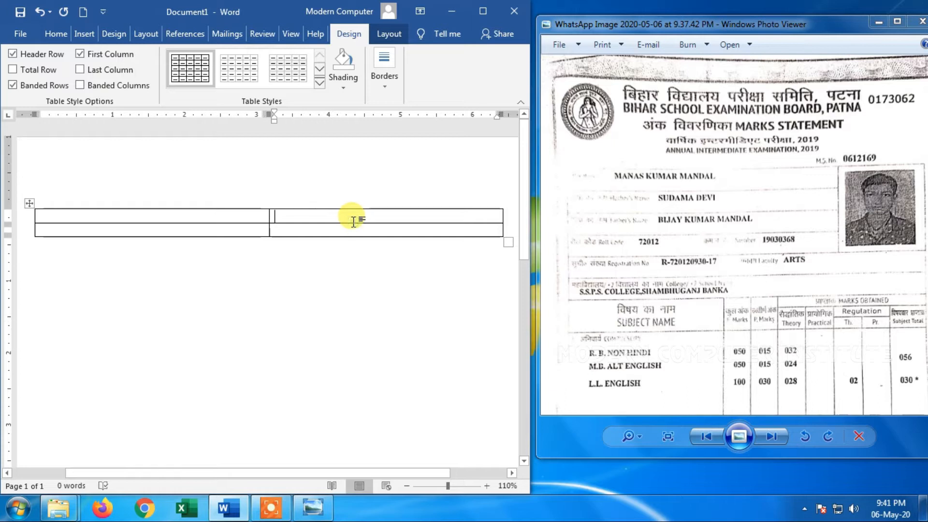
pyautogui.write('PHOTO')
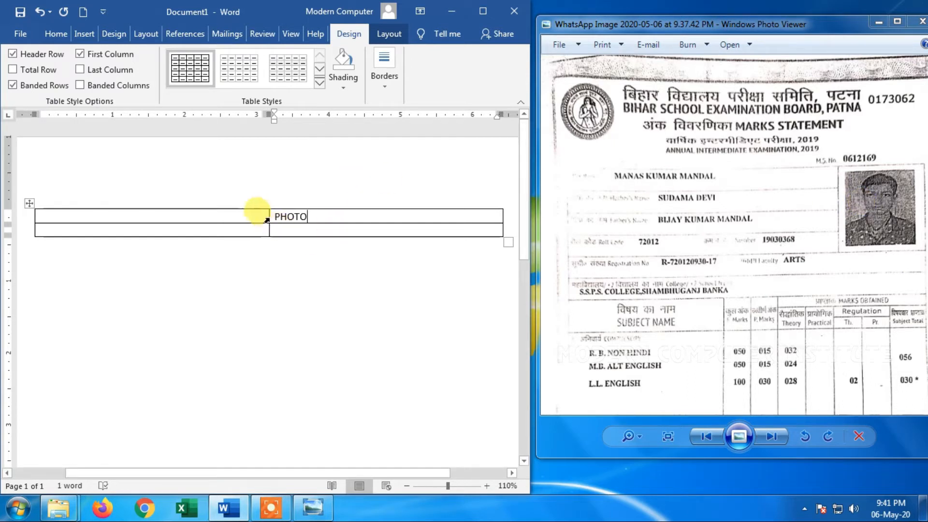
pyautogui.moveTo(266, 216); pyautogui.dragTo(399, 217)
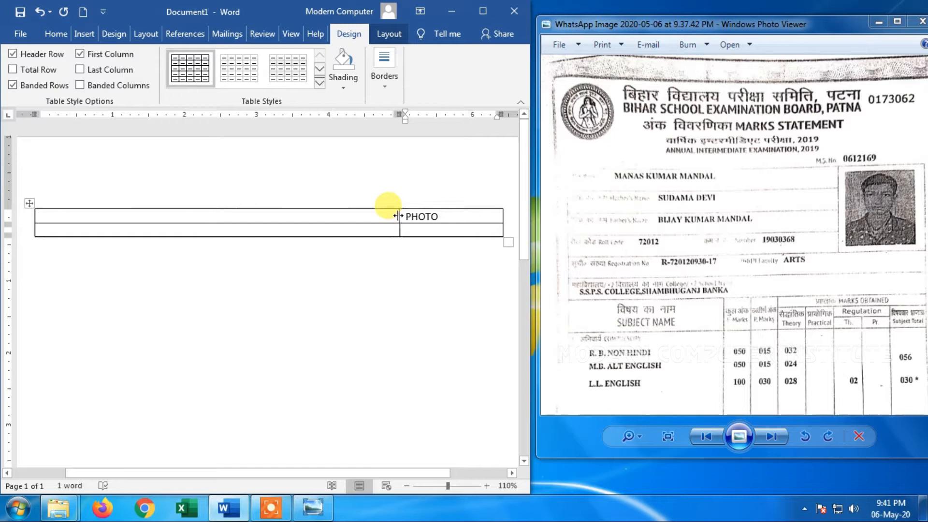
pyautogui.moveTo(399, 216); pyautogui.dragTo(403, 216)
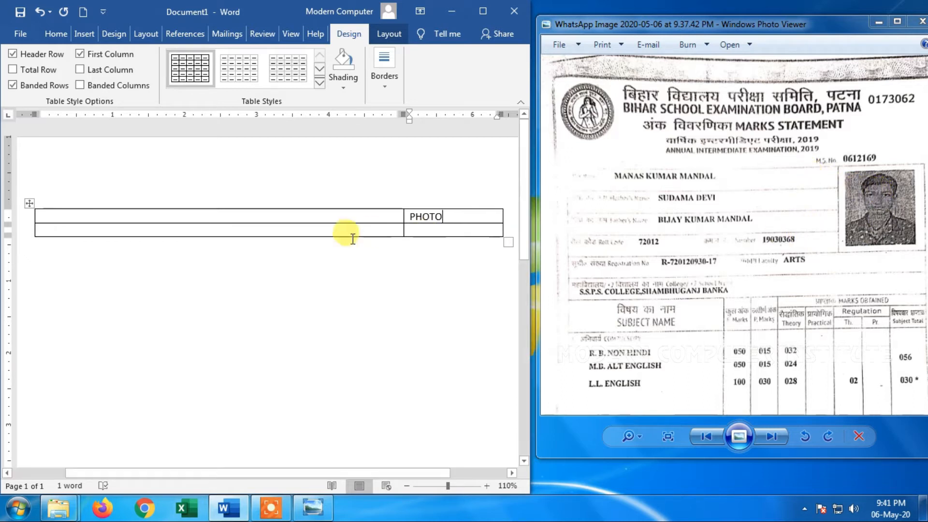
# Split the empty cell beside PHOTO into 1 column and 4 rows
pyautogui.click(307, 217)
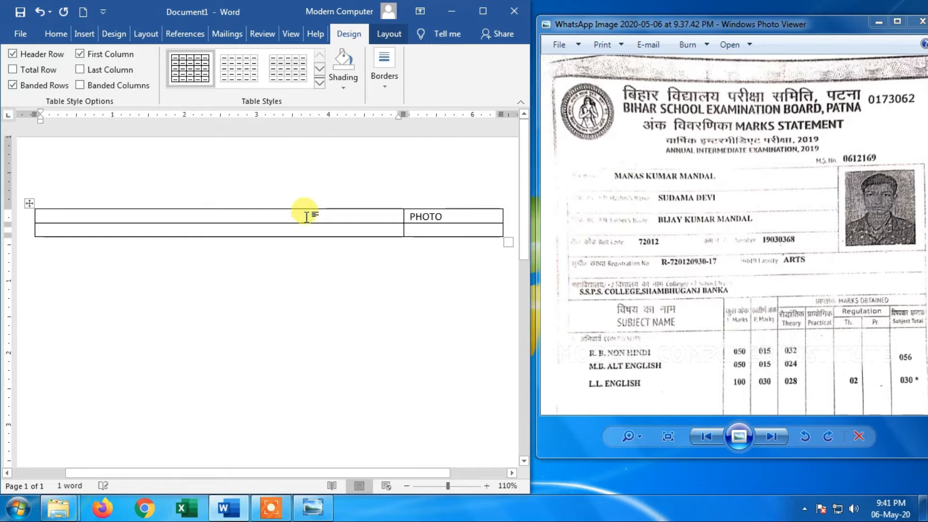
pyautogui.click(386, 34)
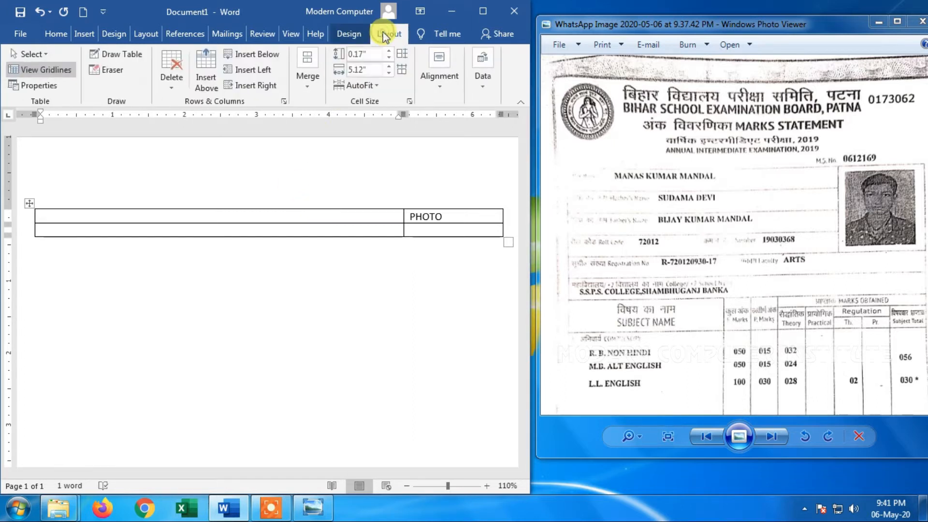
pyautogui.click(304, 88)
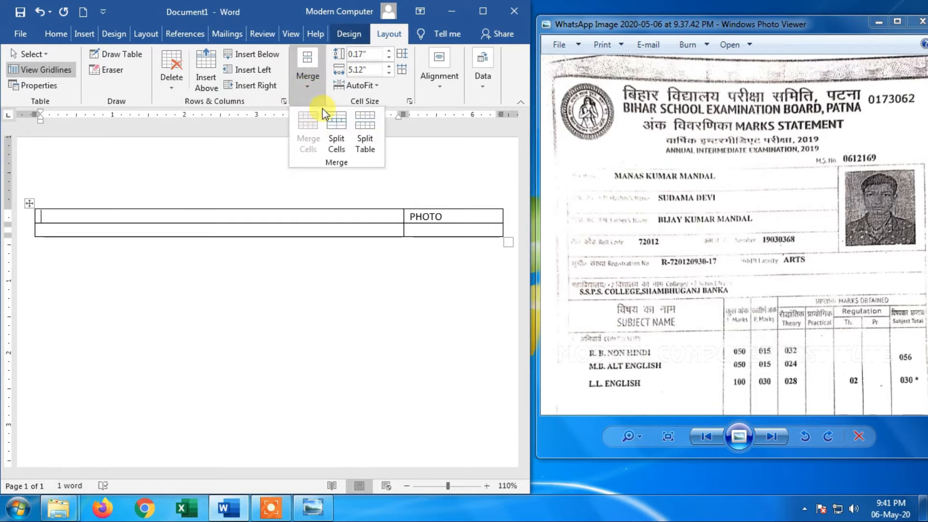
pyautogui.click(332, 144)
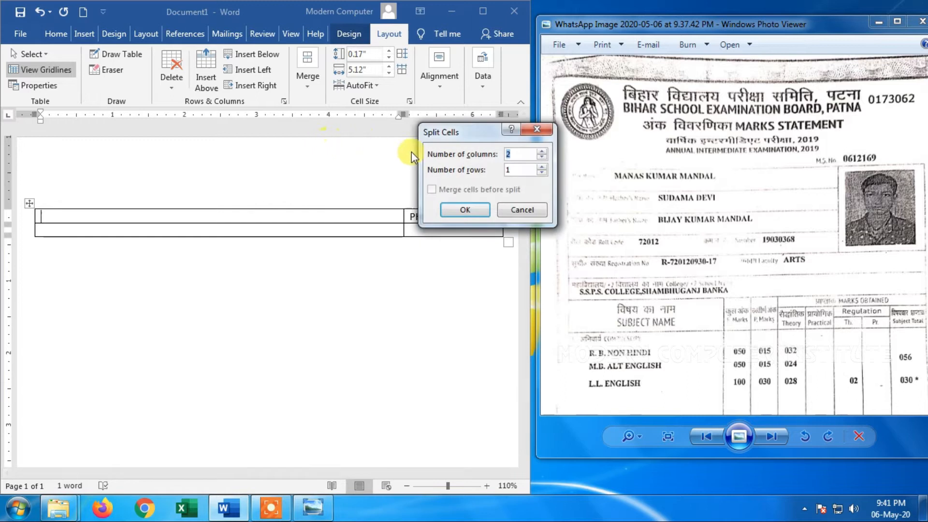
pyautogui.moveTo(463, 137); pyautogui.dragTo(318, 93)
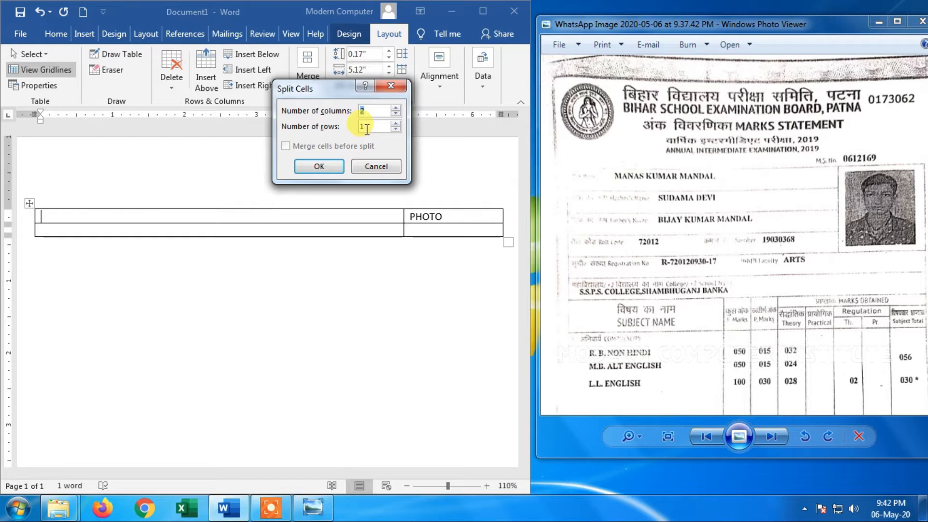
pyautogui.click(396, 114)
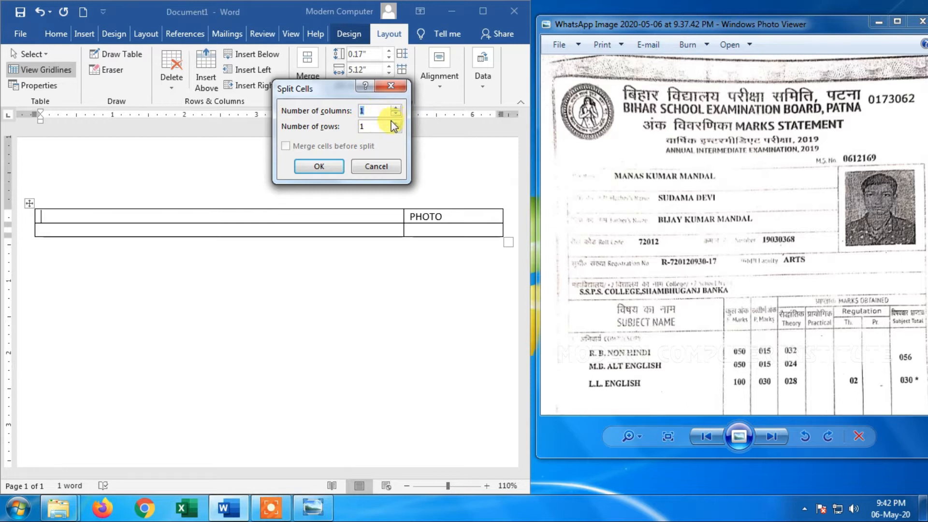
pyautogui.click(396, 124)
pyautogui.click(319, 167)
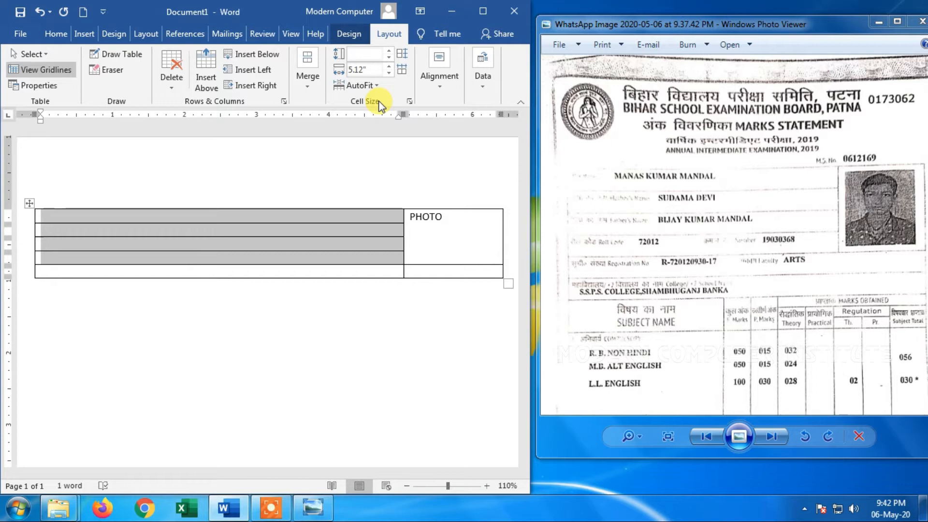
# Set the height of the four split rows and of the table's last row to 0.3"
pyautogui.click(389, 51)
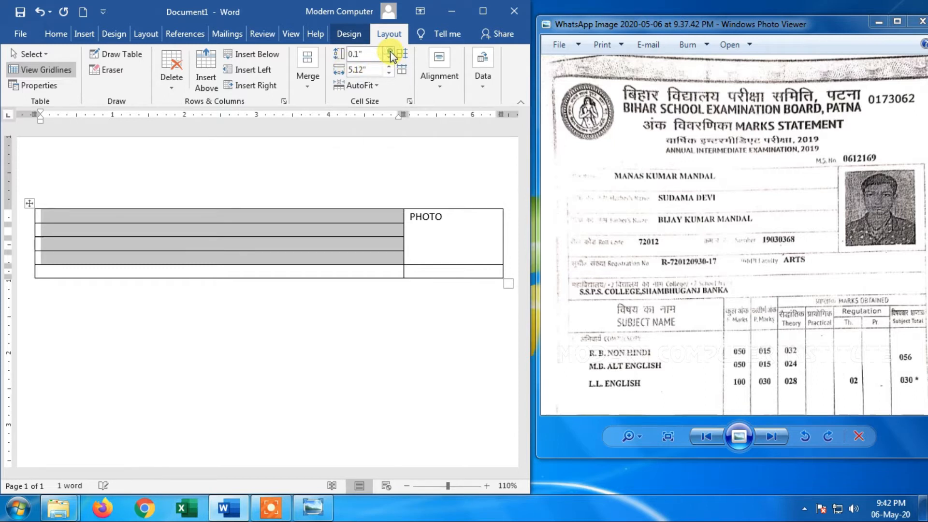
pyautogui.click(390, 50)
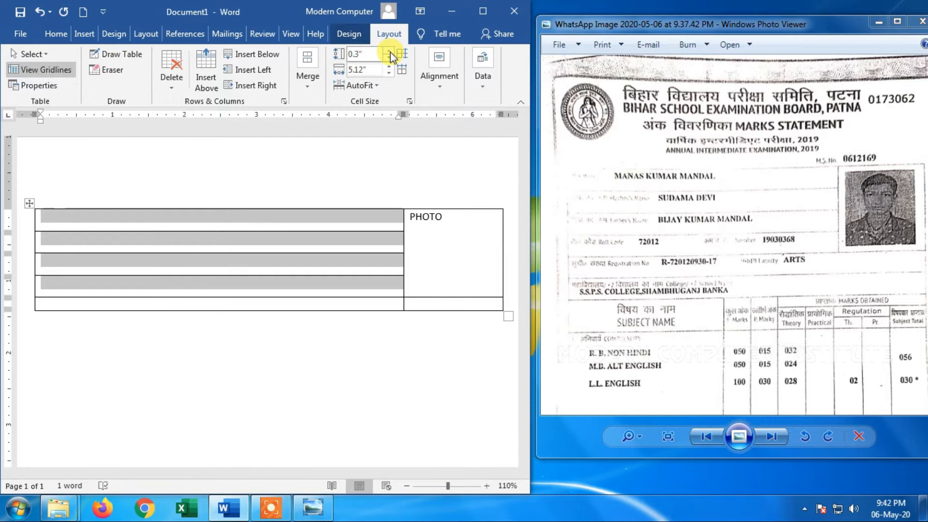
pyautogui.click(379, 300)
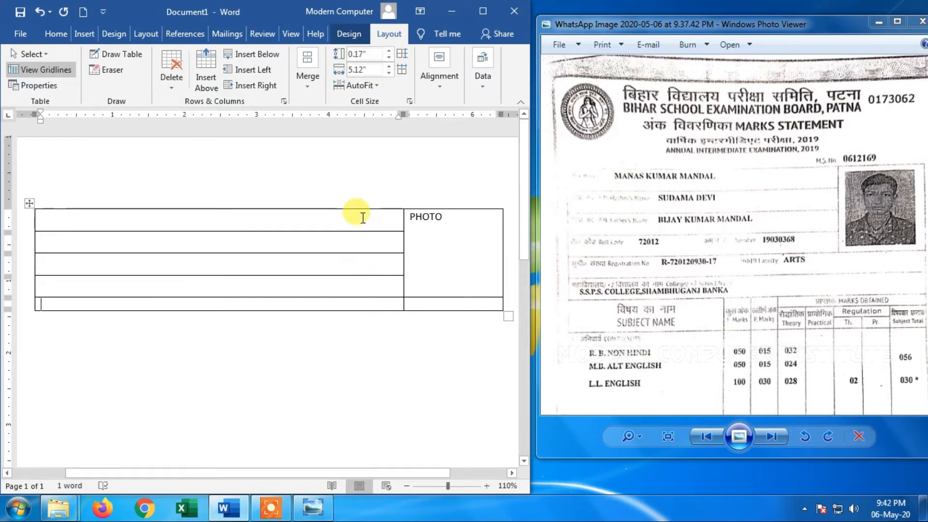
pyautogui.click(391, 52)
pyautogui.click(390, 52)
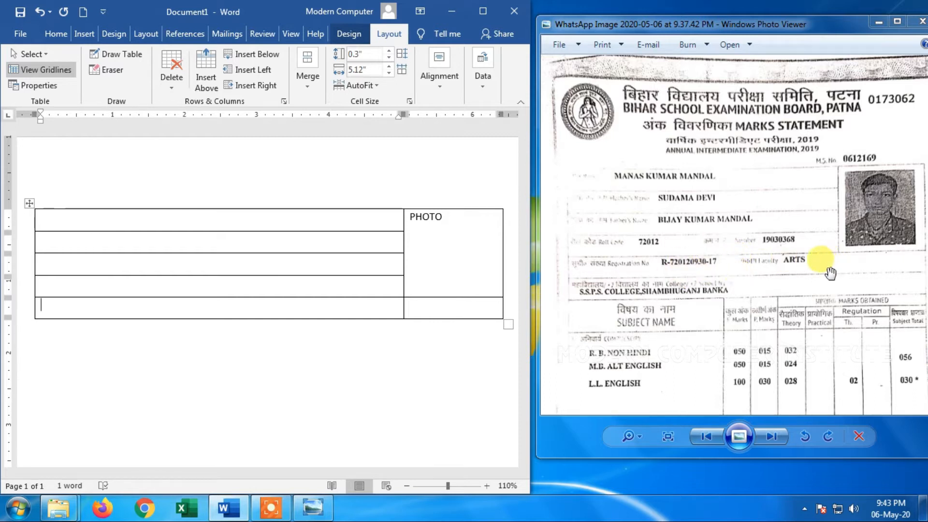
# Merge the two cells of the table's last row into one full-width cell
pyautogui.click(424, 306)
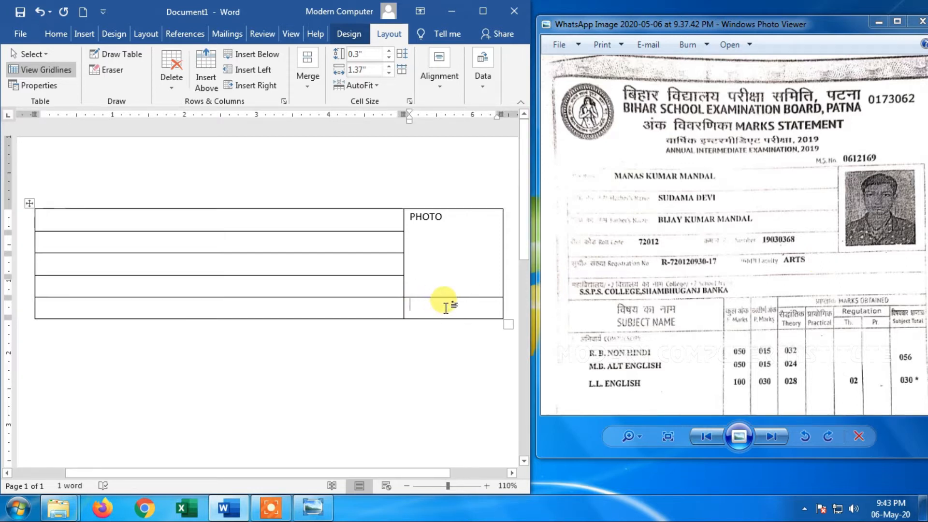
pyautogui.moveTo(442, 304); pyautogui.dragTo(341, 311)
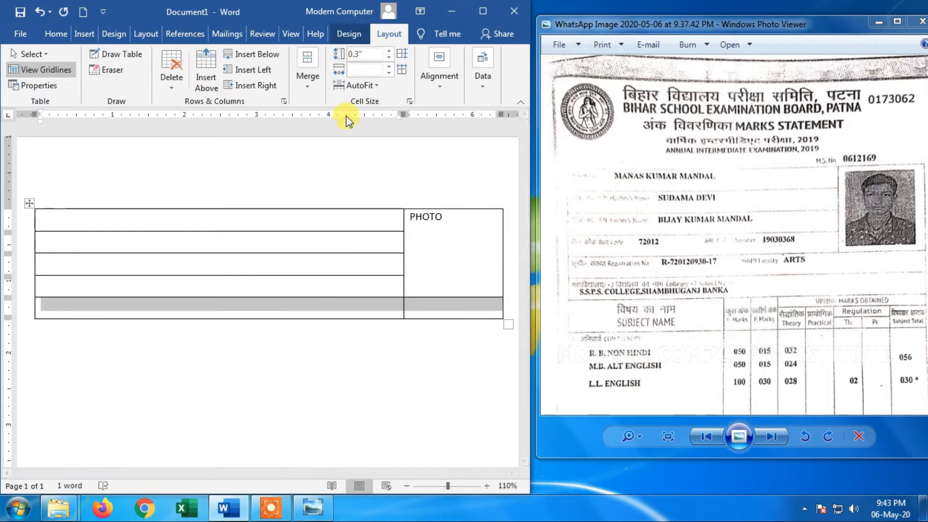
pyautogui.click(310, 84)
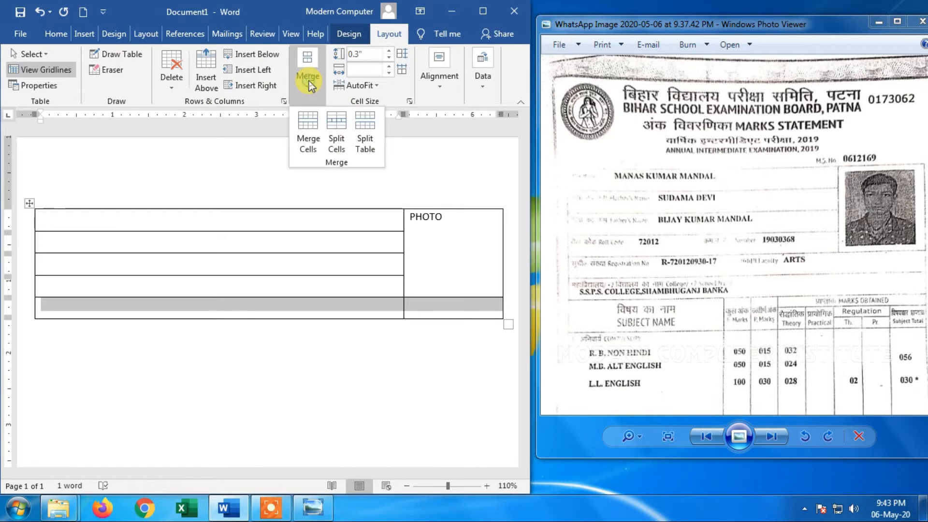
pyautogui.click(314, 129)
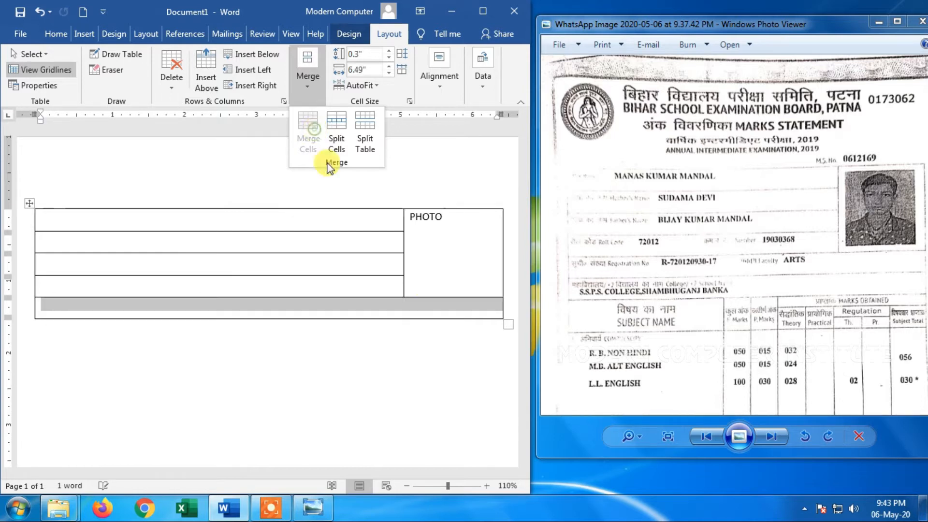
# Add a new full-width row below the merged row at the end of the table
pyautogui.click(446, 310)
pyautogui.click(444, 309)
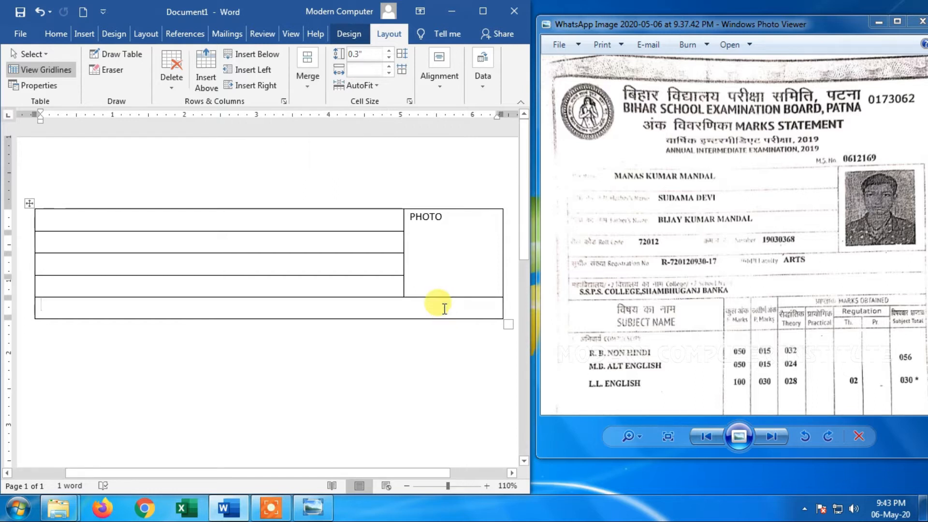
pyautogui.press('Tab')
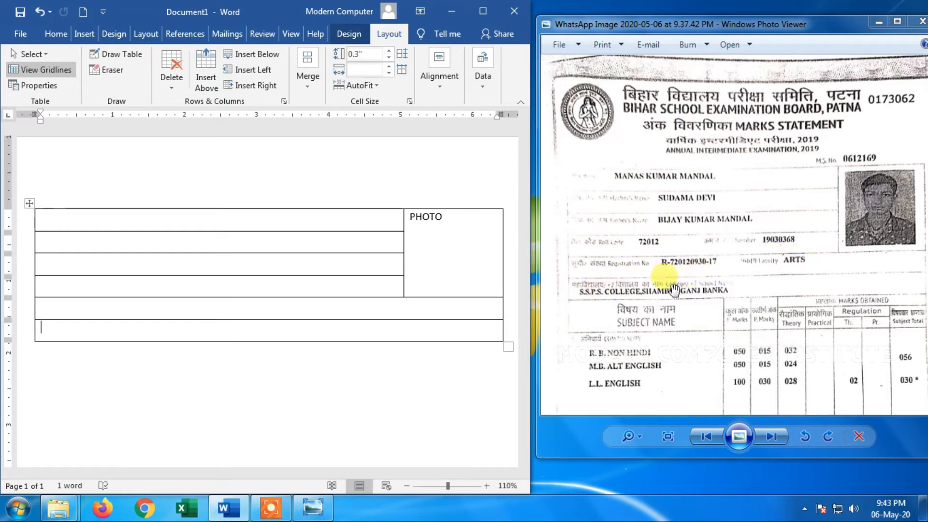
# Add another full-width row at the end of the table
pyautogui.moveTo(757, 329); pyautogui.dragTo(741, 269)
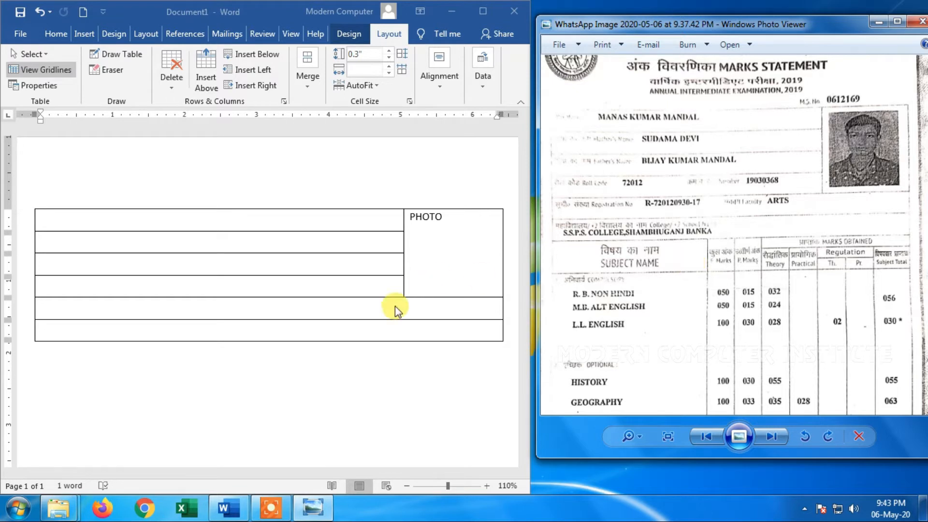
pyautogui.click(379, 328)
pyautogui.press('Tab')
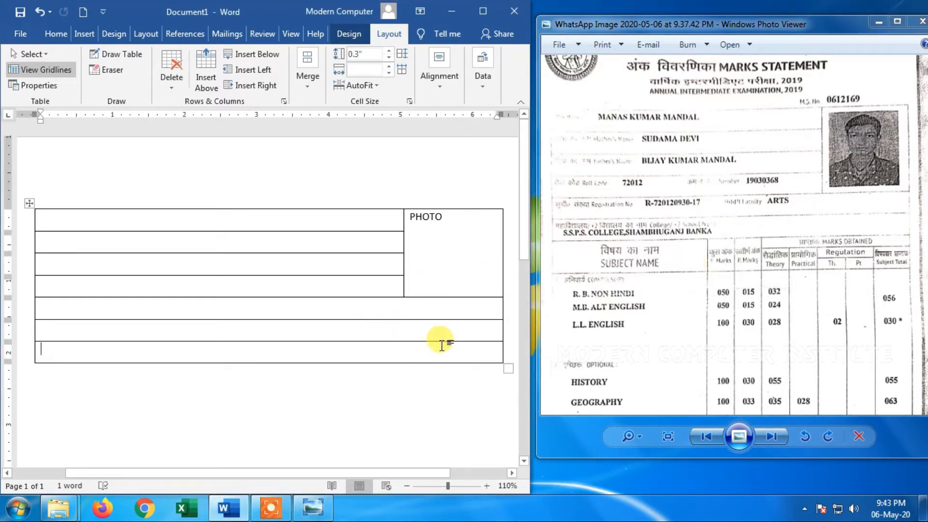
# Split the table's last row into 4 columns and 1 row
pyautogui.moveTo(695, 297); pyautogui.dragTo(690, 286)
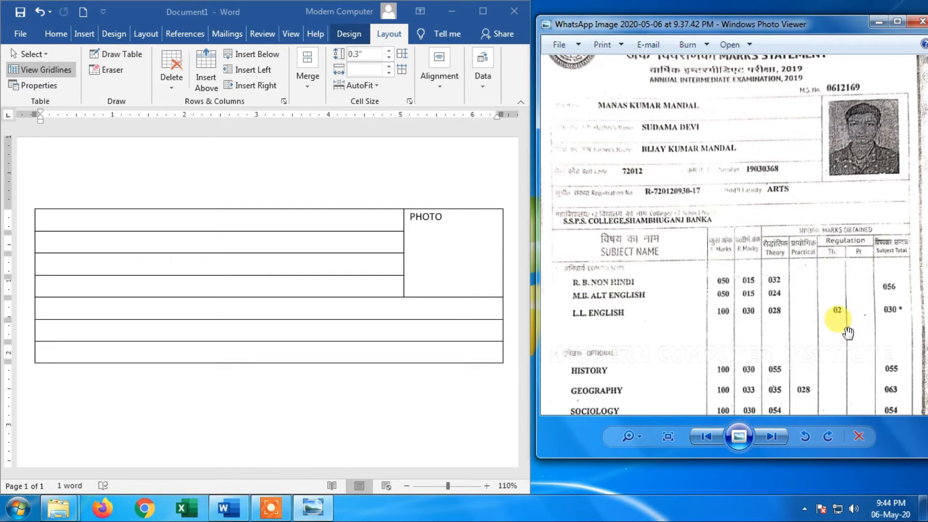
pyautogui.click(399, 353)
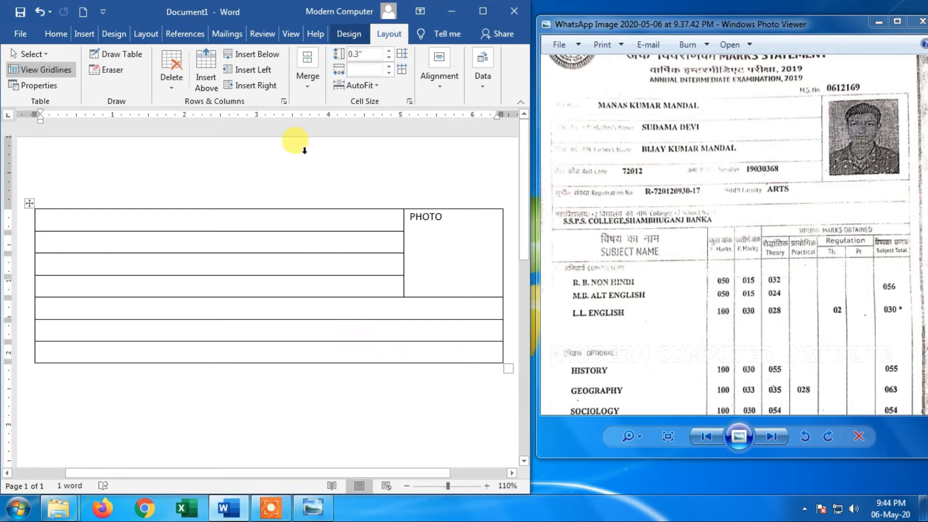
pyautogui.click(307, 84)
pyautogui.click(339, 138)
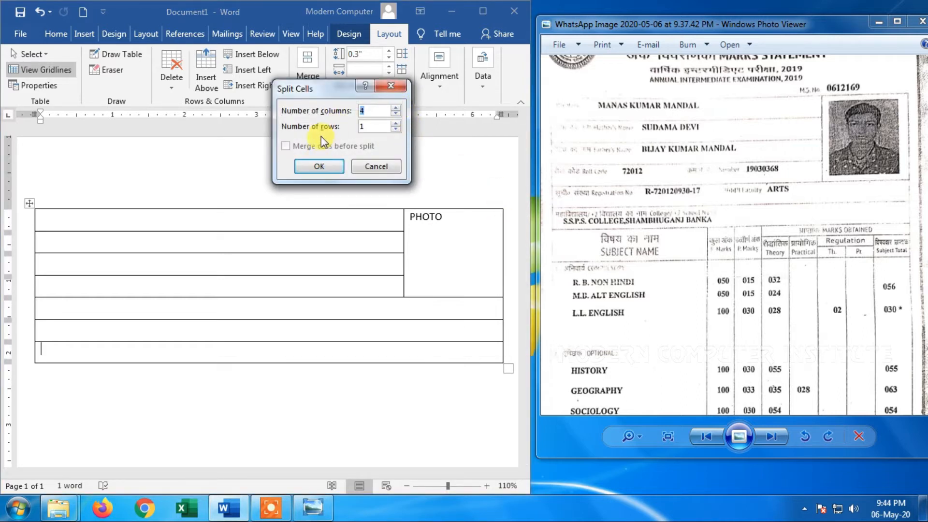
pyautogui.click(319, 166)
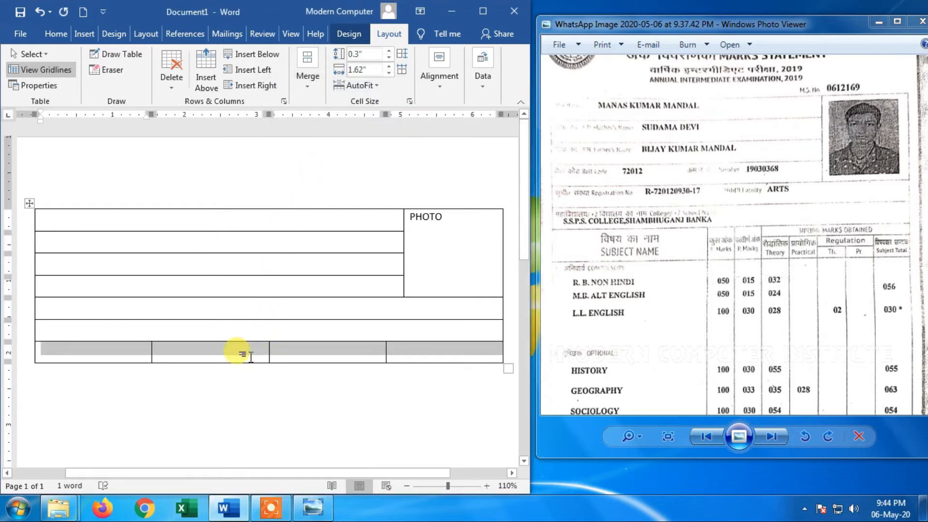
# Narrow the second and third cells of the last row to about 0.63" each, leaving the fourth cell wide
pyautogui.click(251, 357)
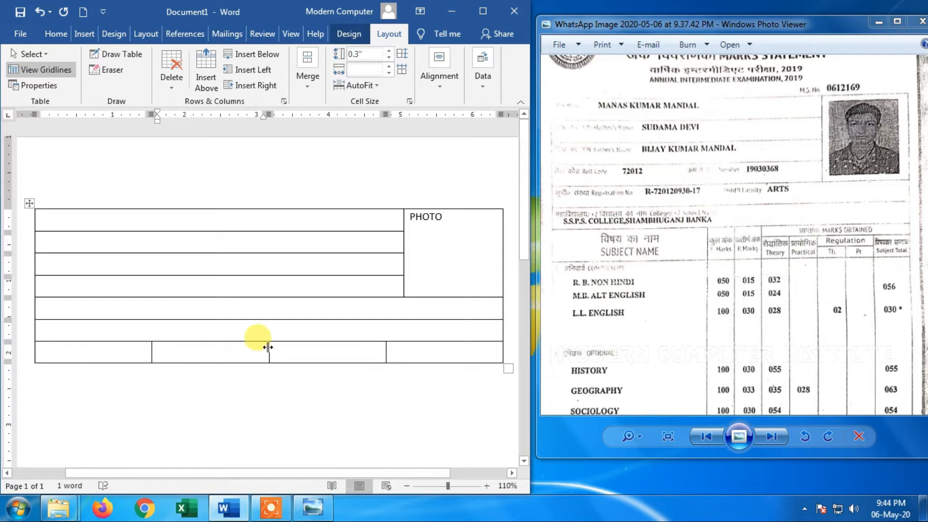
pyautogui.moveTo(269, 347); pyautogui.dragTo(192, 353)
pyautogui.moveTo(385, 351); pyautogui.dragTo(197, 351)
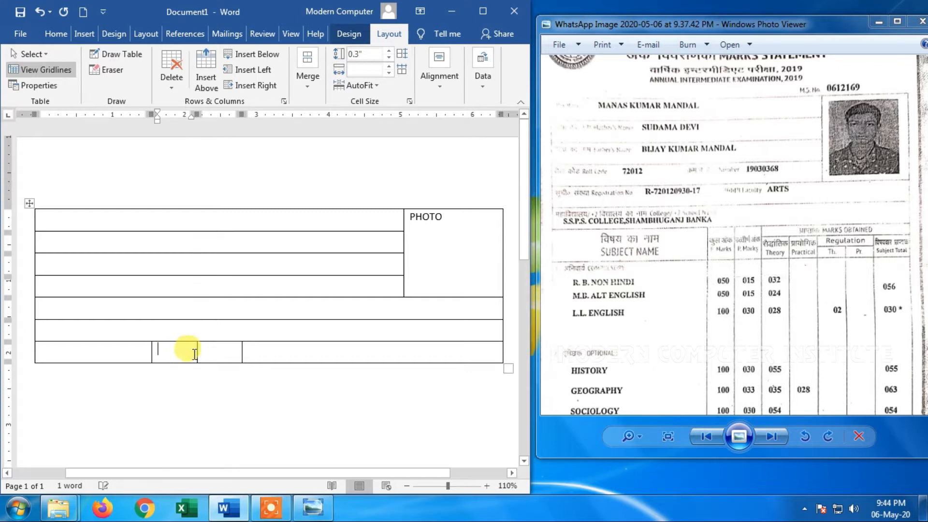
# Enter F. MARKS and P. MARKS in the last row's second and third cells, widening both so each label fits on one line
pyautogui.click(185, 352)
pyautogui.write('F. M')
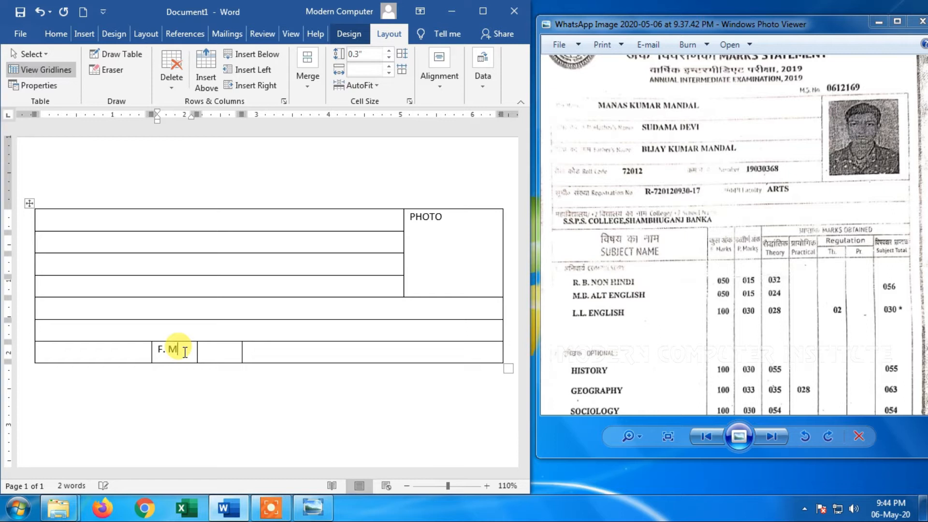
pyautogui.write('ARKS')
pyautogui.press('Tab')
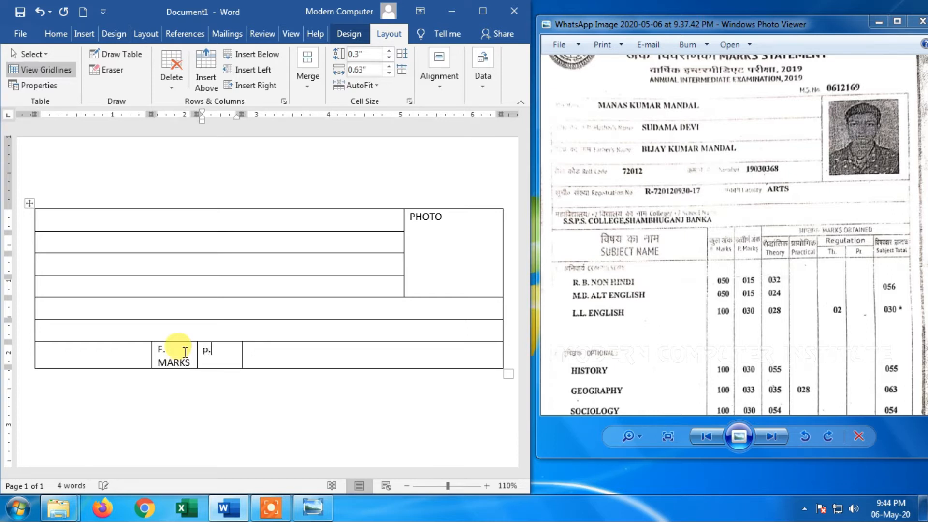
pyautogui.press('BackSpace')
pyautogui.write('P. MARKS')
pyautogui.click(185, 352)
pyautogui.moveTo(197, 356); pyautogui.dragTo(264, 353)
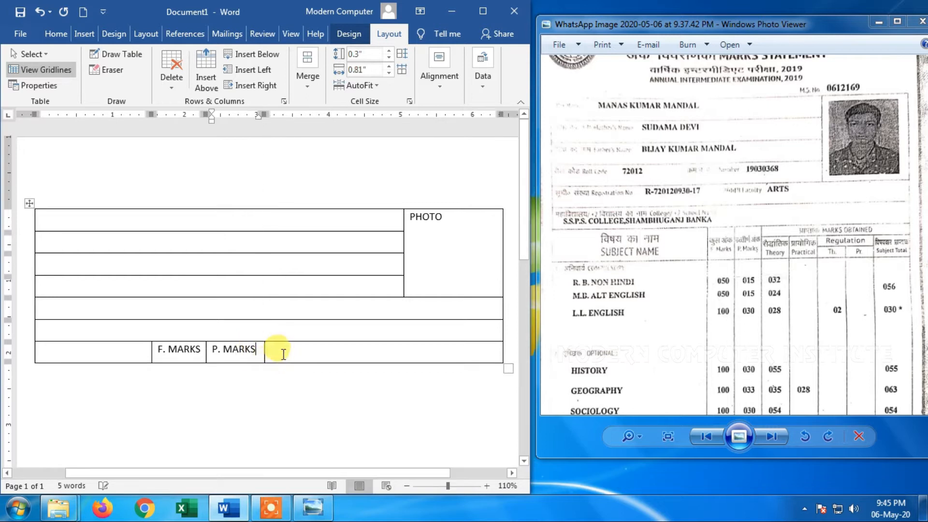
# Split the empty cell beside P. MARKS into 1 column and 2 rows
pyautogui.click(305, 350)
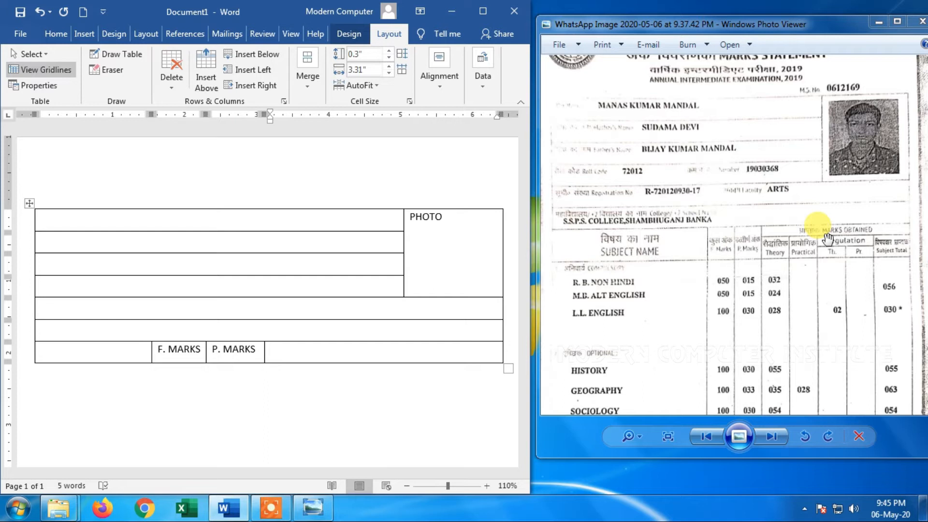
pyautogui.click(312, 90)
pyautogui.click(337, 135)
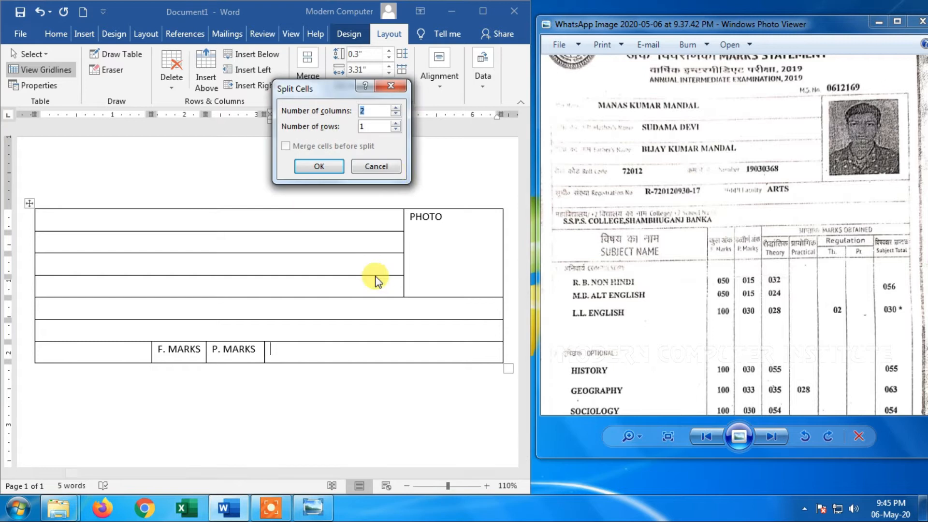
pyautogui.click(395, 114)
pyautogui.click(396, 124)
pyautogui.click(326, 167)
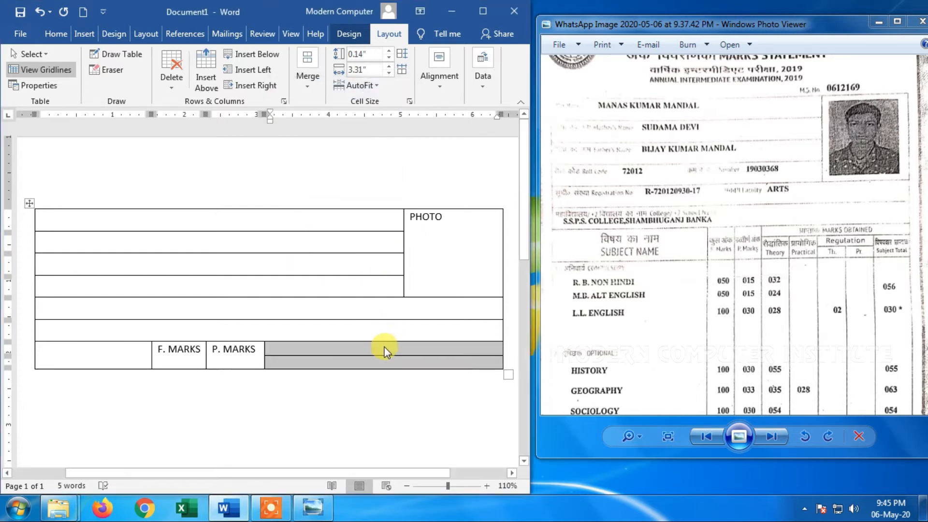
# Enter M.O in the upper of the two split cells beside P. MARKS
pyautogui.click(384, 346)
pyautogui.write('M')
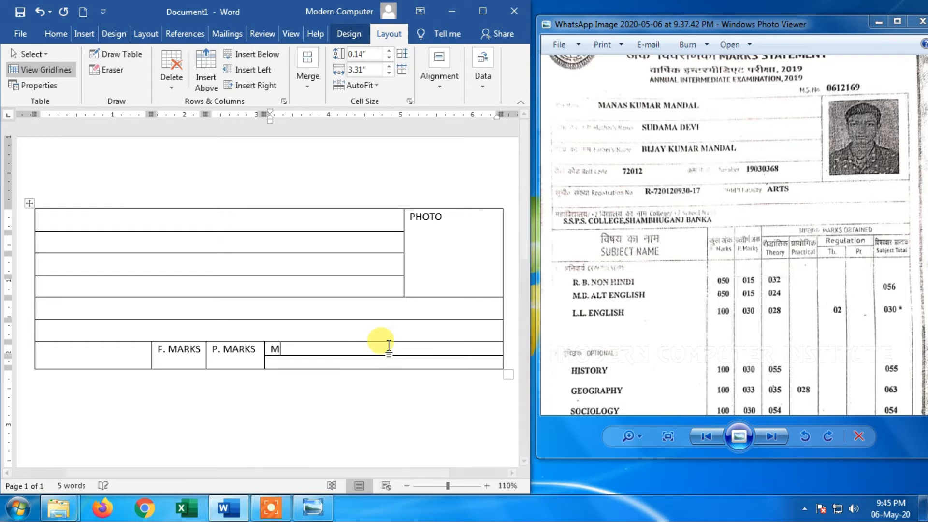
pyautogui.write('.O')
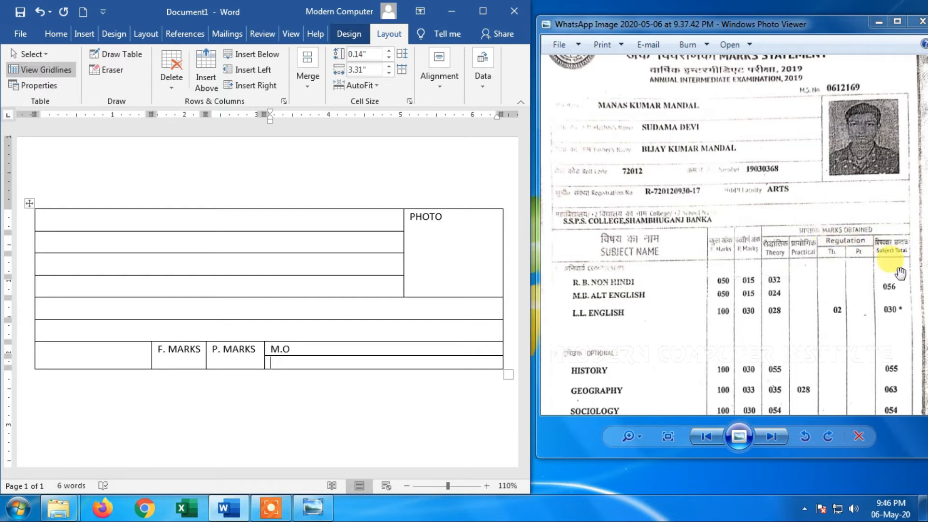
# Split the empty cell below M.O into 4 columns and 1 row
pyautogui.click(814, 299)
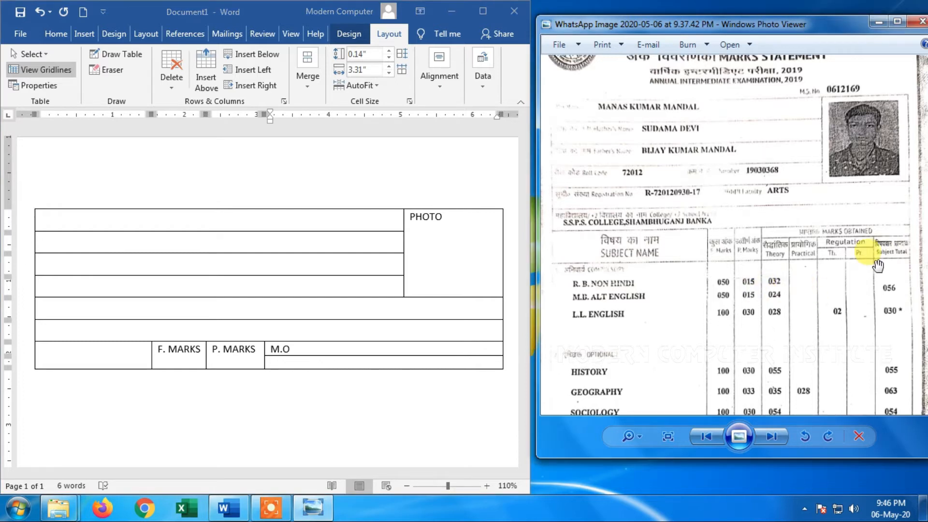
pyautogui.click(319, 367)
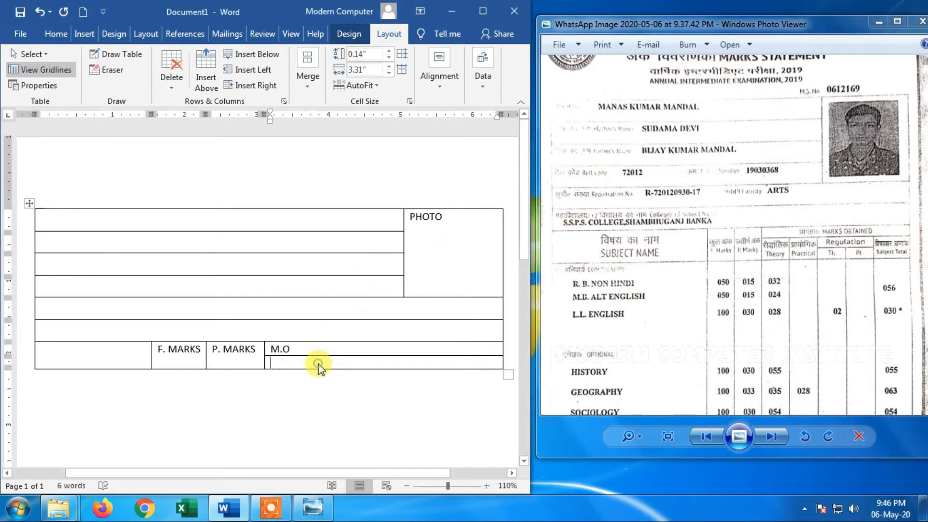
pyautogui.click(310, 77)
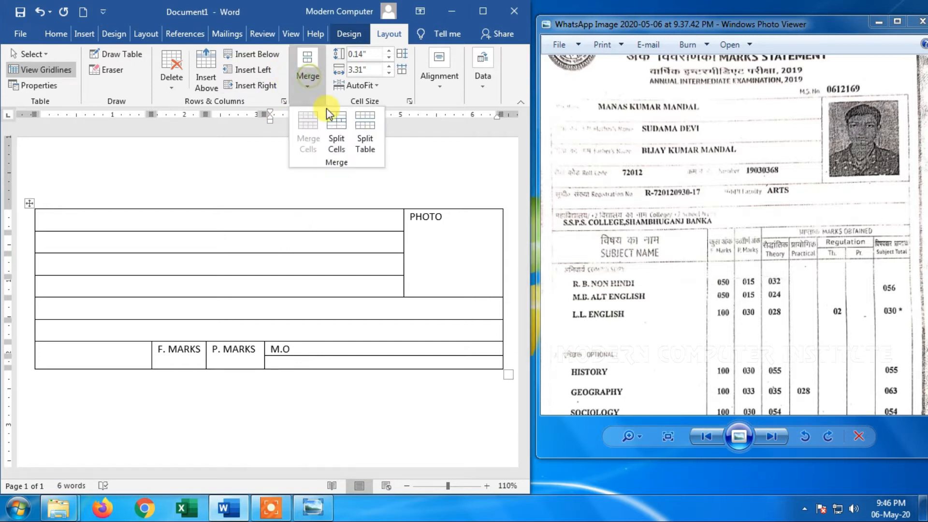
pyautogui.click(338, 133)
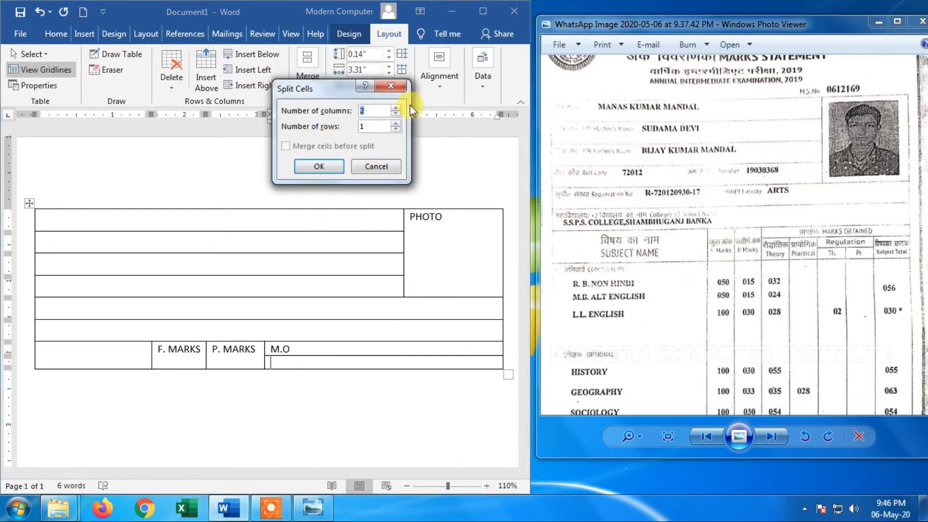
pyautogui.click(398, 107)
pyautogui.click(398, 108)
pyautogui.click(319, 166)
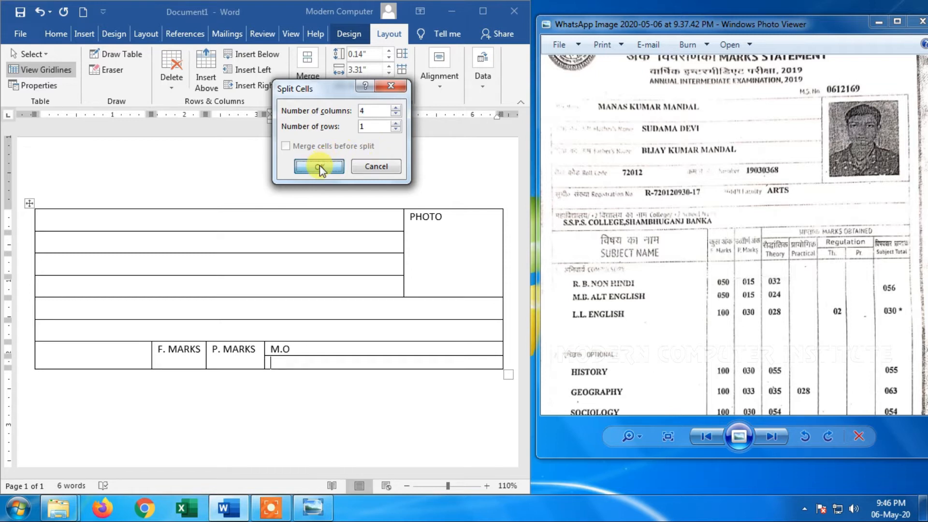
# Narrow the first two of the four cells below M.O, leaving the third cell wider
pyautogui.click(314, 362)
pyautogui.moveTo(321, 361); pyautogui.dragTo(309, 361)
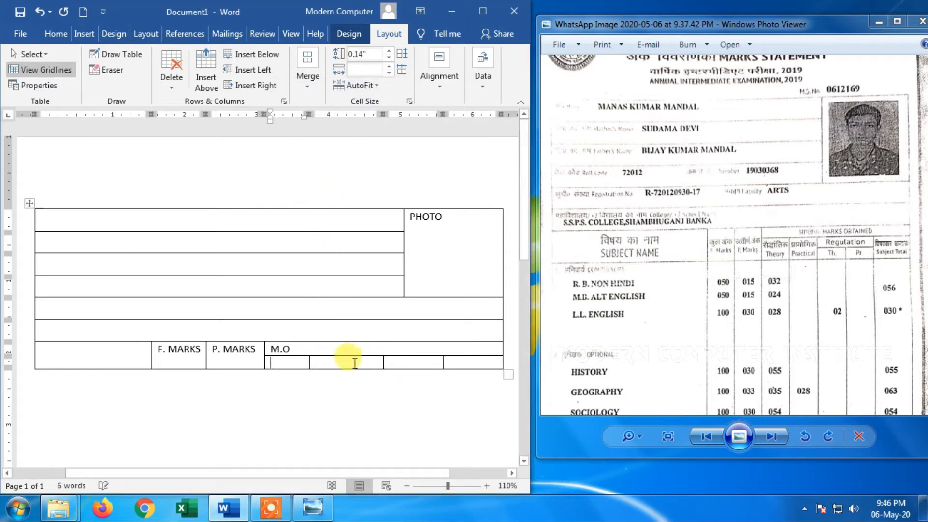
pyautogui.moveTo(361, 364)
pyautogui.mouseDown()
pyautogui.moveTo(353, 364)
pyautogui.moveTo(381, 365)
pyautogui.moveTo(354, 361)
pyautogui.mouseUp()
# Split the wide third cell below M.O into 1 column and 2 rows
pyautogui.click(408, 362)
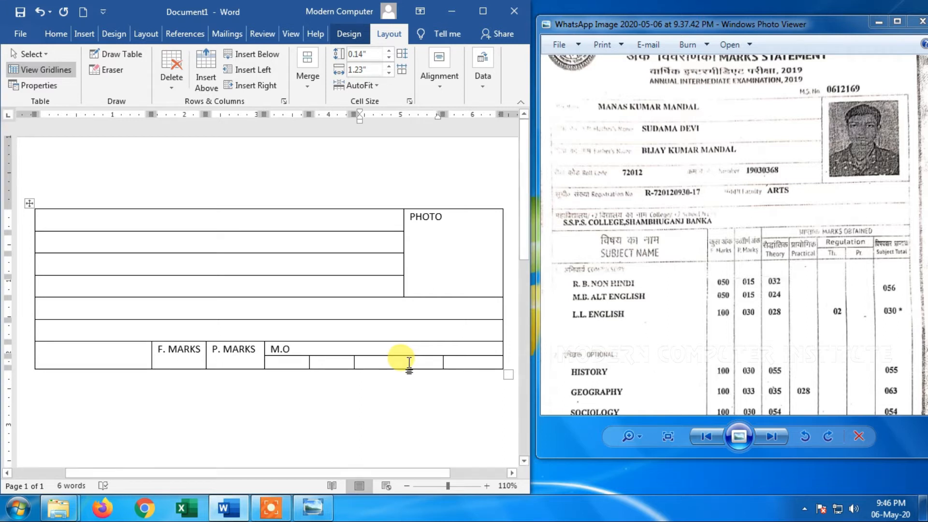
pyautogui.click(304, 79)
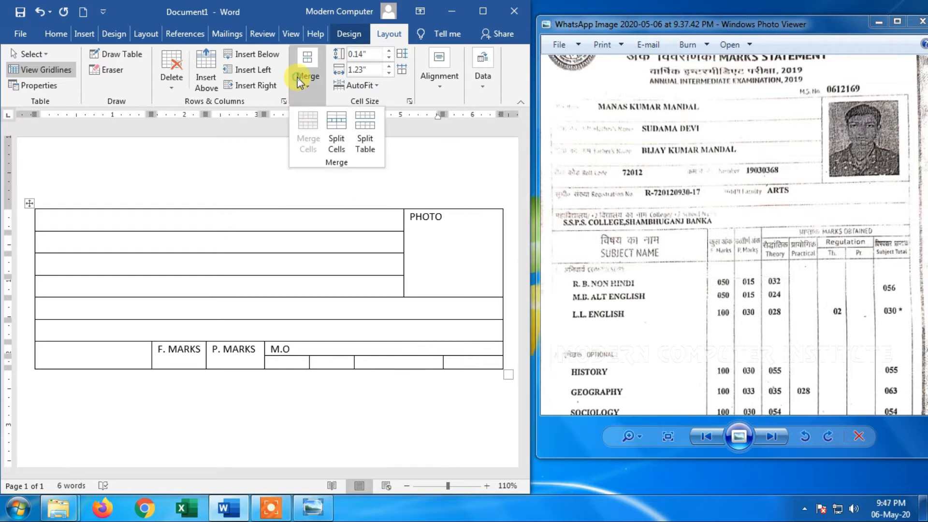
pyautogui.click(337, 144)
pyautogui.click(397, 124)
pyautogui.click(399, 114)
pyautogui.click(338, 166)
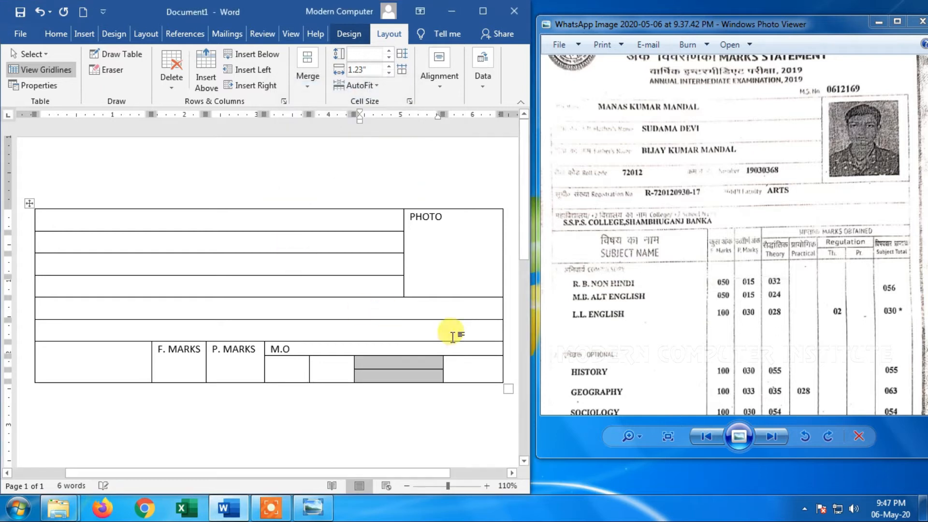
# Split the lower half of the third cell below M.O into 2 columns and 1 row
pyautogui.click(384, 379)
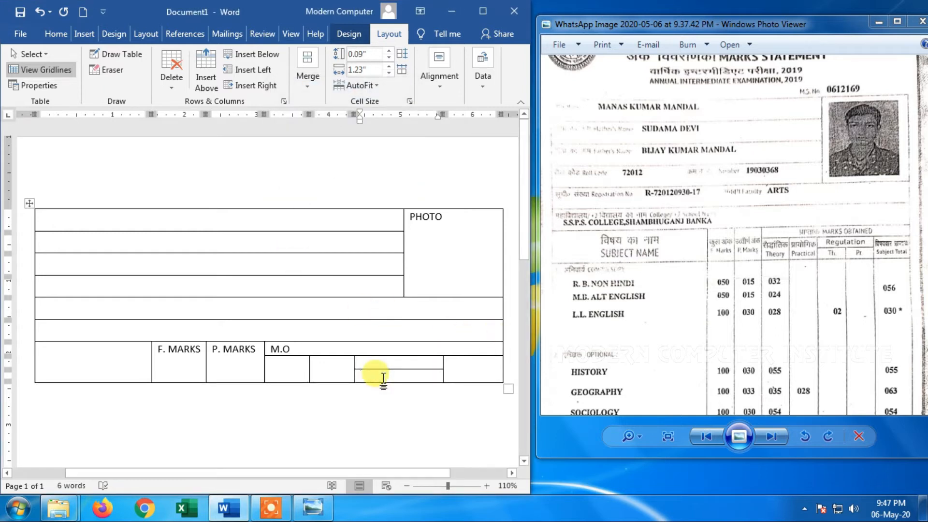
pyautogui.click(307, 73)
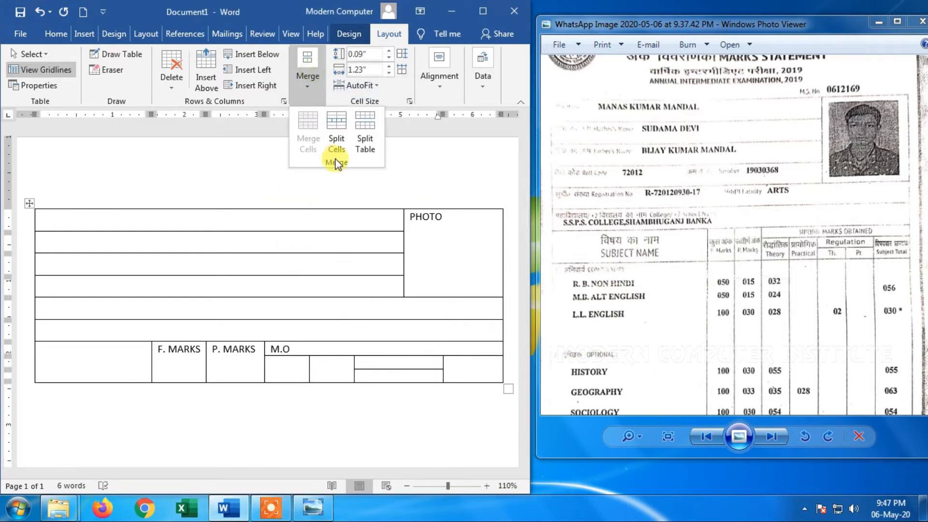
pyautogui.click(340, 131)
pyautogui.click(398, 107)
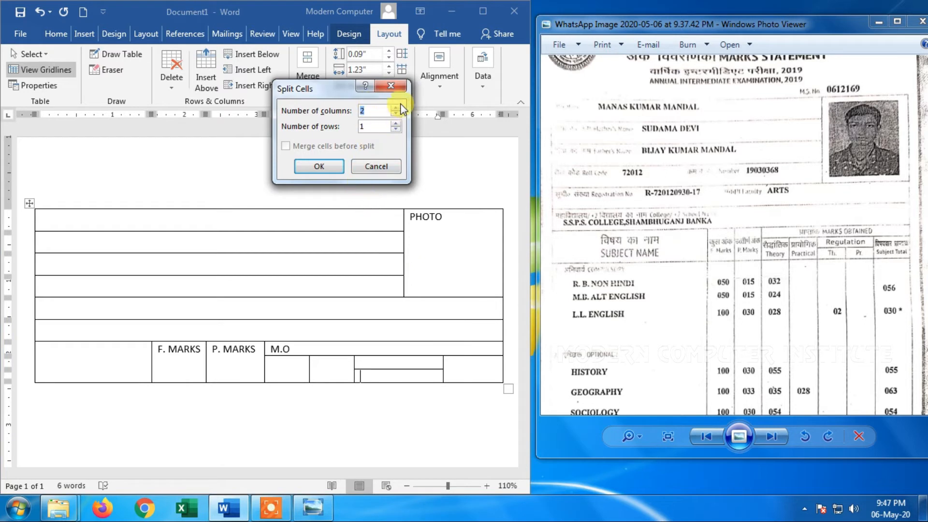
pyautogui.click(336, 164)
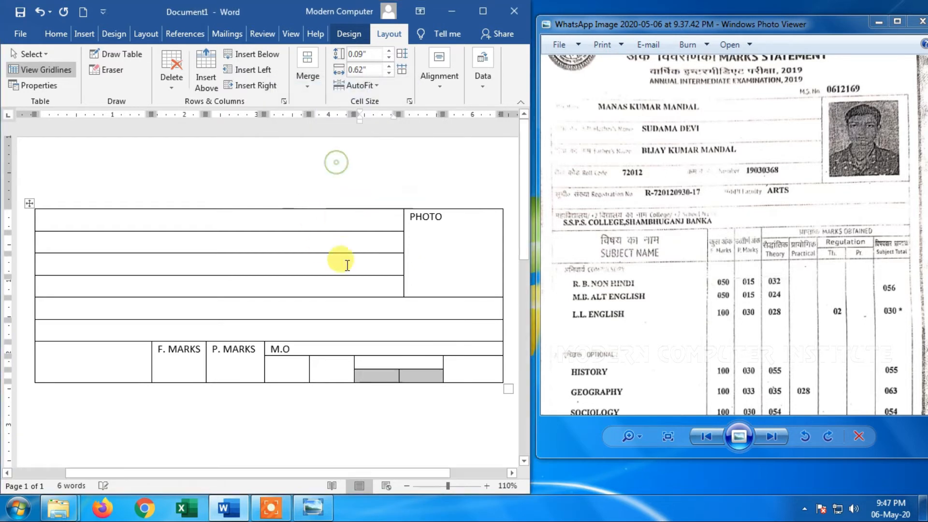
pyautogui.click(415, 376)
# Add two new rows at the end of the table, below the marks heading cells
pyautogui.moveTo(696, 337); pyautogui.dragTo(669, 180)
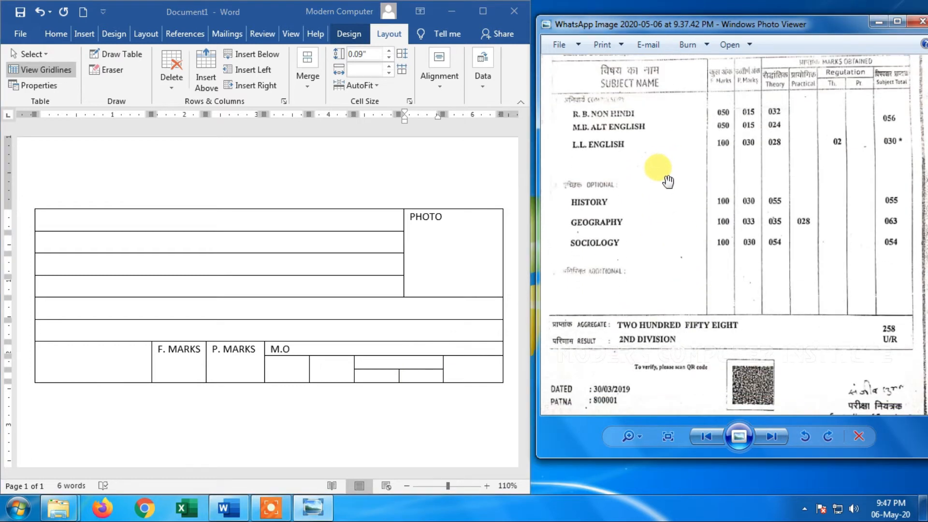
pyautogui.click(422, 372)
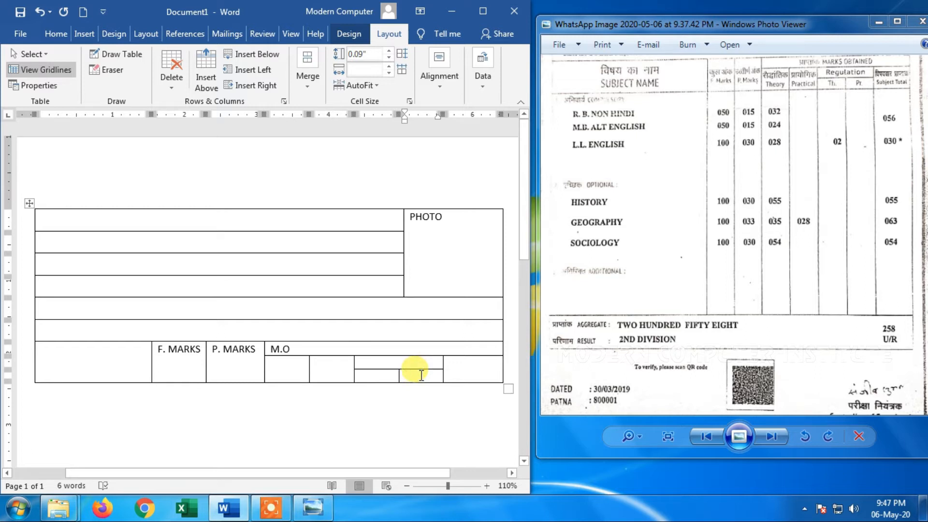
pyautogui.press('Tab')
pyautogui.press('Tab')
pyautogui.press('Tab')
pyautogui.press('Tab')
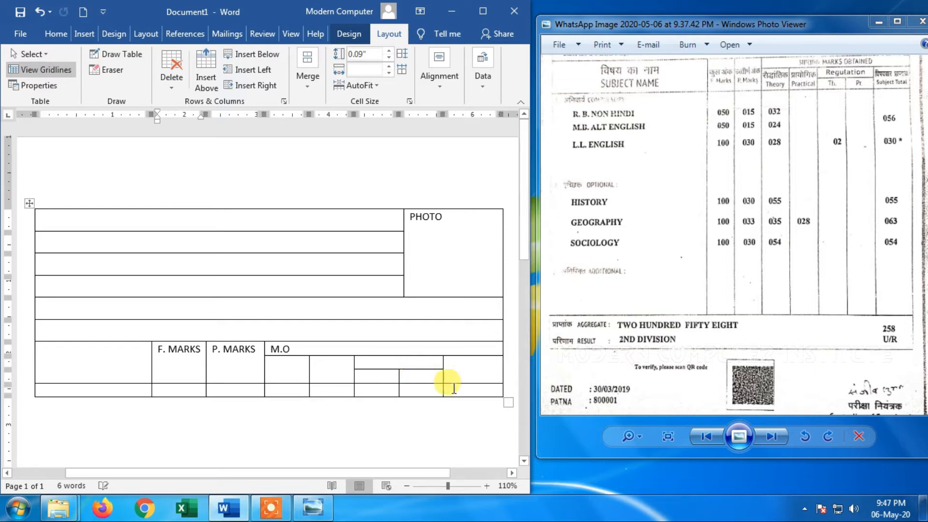
pyautogui.press('Tab')
pyautogui.press('Tab')
pyautogui.press('Tab')
pyautogui.press('Tab')
pyautogui.press('Tab')
pyautogui.press('Tab')
# Set the height of the first empty row below the marks headings to 1"
pyautogui.scroll(-3, 236, 321)
pyautogui.click(236, 321)
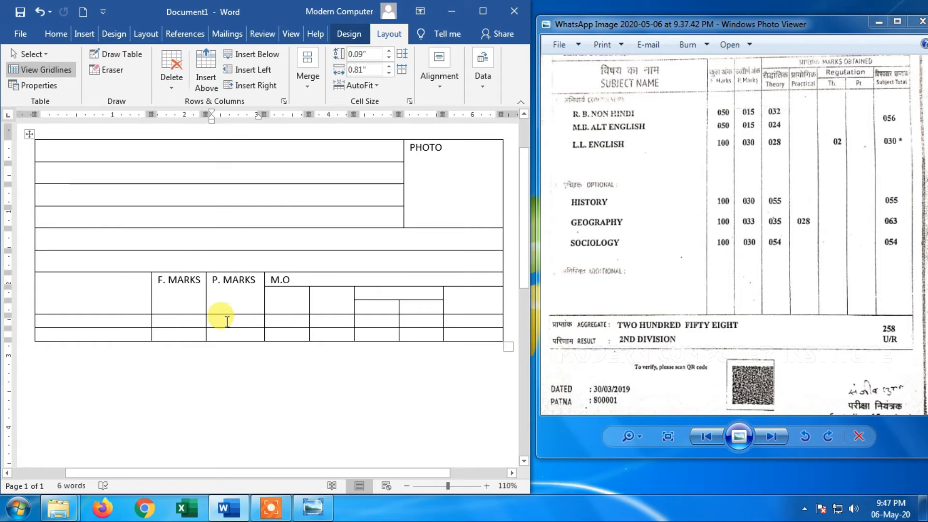
pyautogui.click(390, 50)
pyautogui.click(390, 50)
pyautogui.click(389, 50)
pyautogui.click(389, 50)
pyautogui.click(389, 49)
pyautogui.click(390, 50)
pyautogui.click(390, 50)
pyautogui.click(390, 50)
pyautogui.click(390, 50)
pyautogui.click(389, 49)
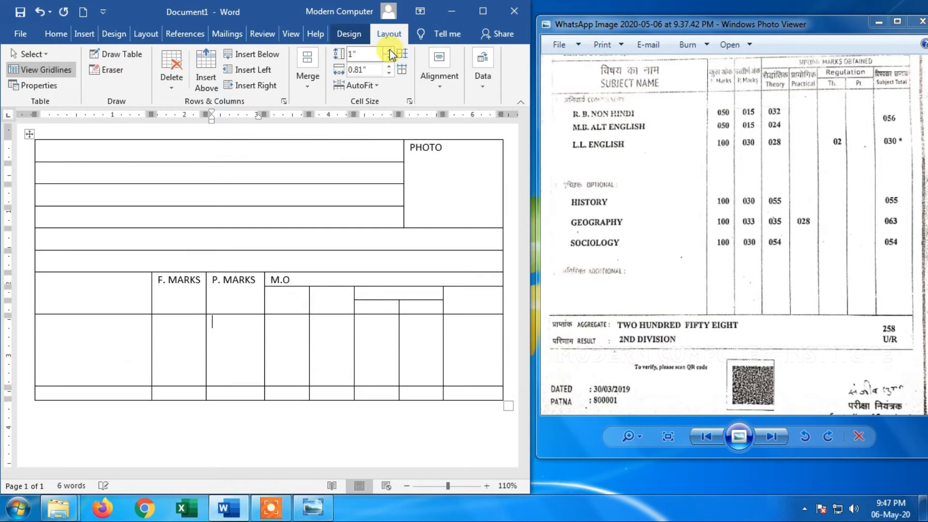
pyautogui.scroll(-3, 416, 348)
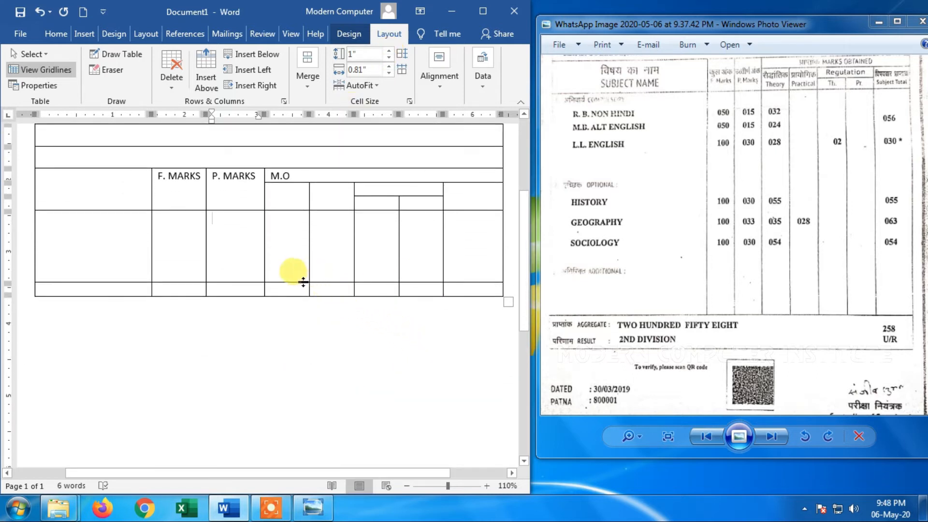
# Stretch the empty row below the marks headings to about 2.57" high and the last row to about 0.49"
pyautogui.moveTo(303, 283); pyautogui.dragTo(305, 396)
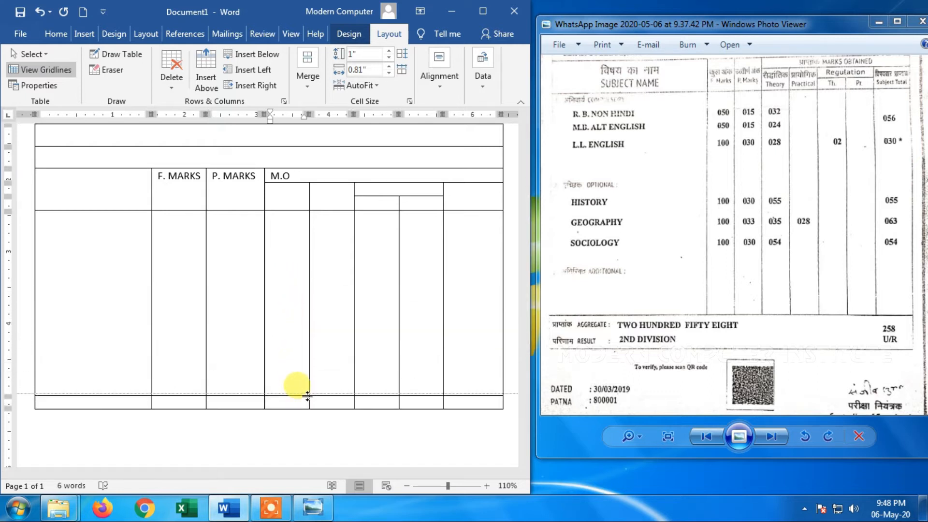
pyautogui.moveTo(423, 409); pyautogui.dragTo(420, 430)
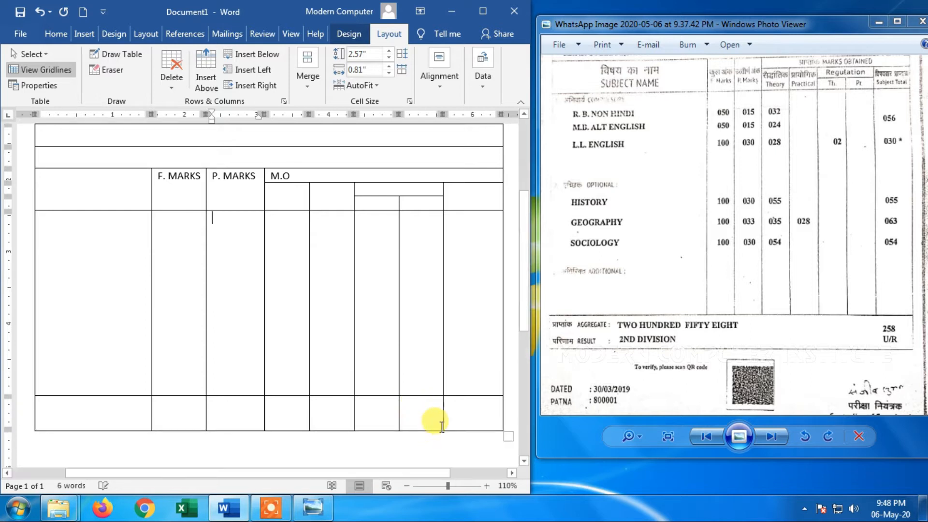
# Merge all cells of the table's last row into a single cell
pyautogui.moveTo(471, 410); pyautogui.dragTo(108, 408)
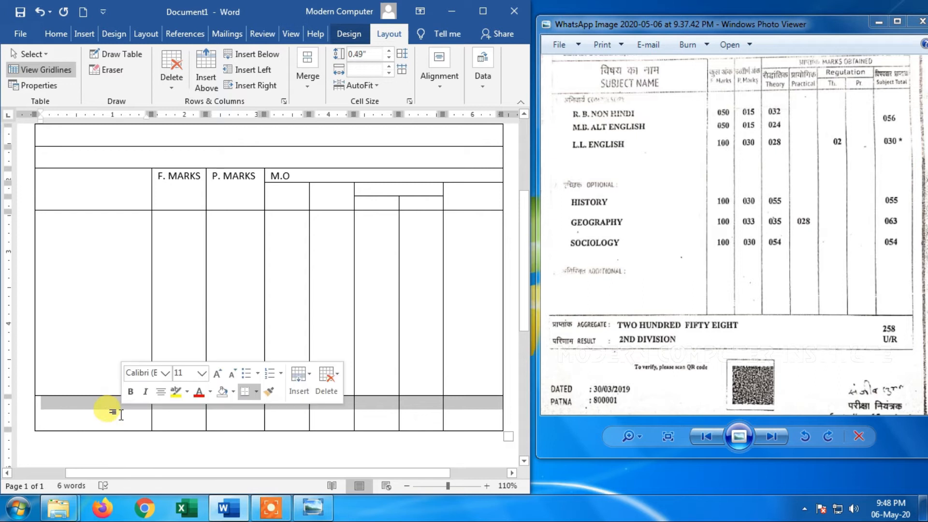
pyautogui.click(307, 85)
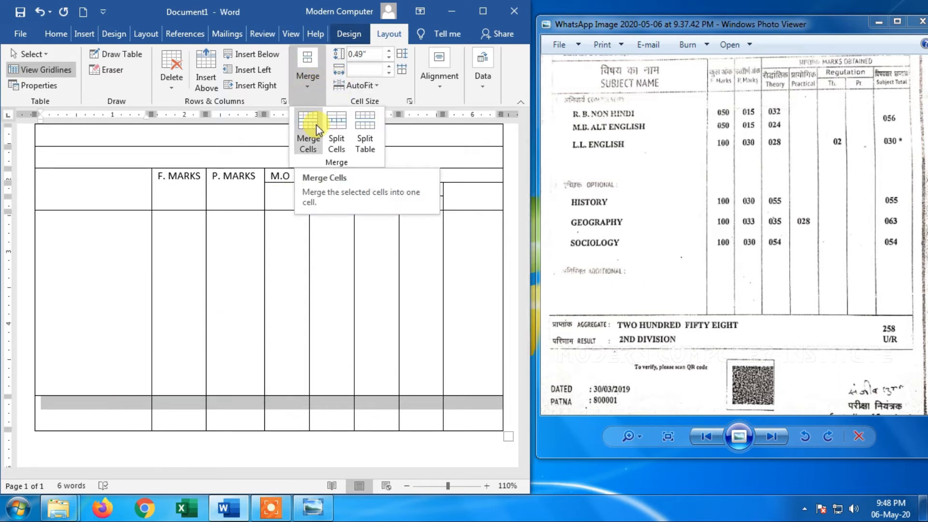
pyautogui.click(316, 125)
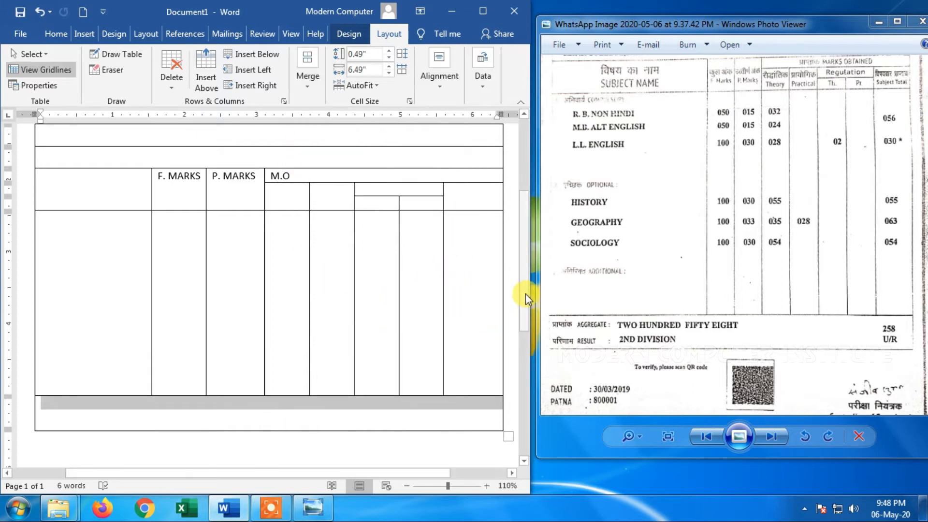
pyautogui.click(407, 486)
pyautogui.click(407, 486)
pyautogui.click(407, 486)
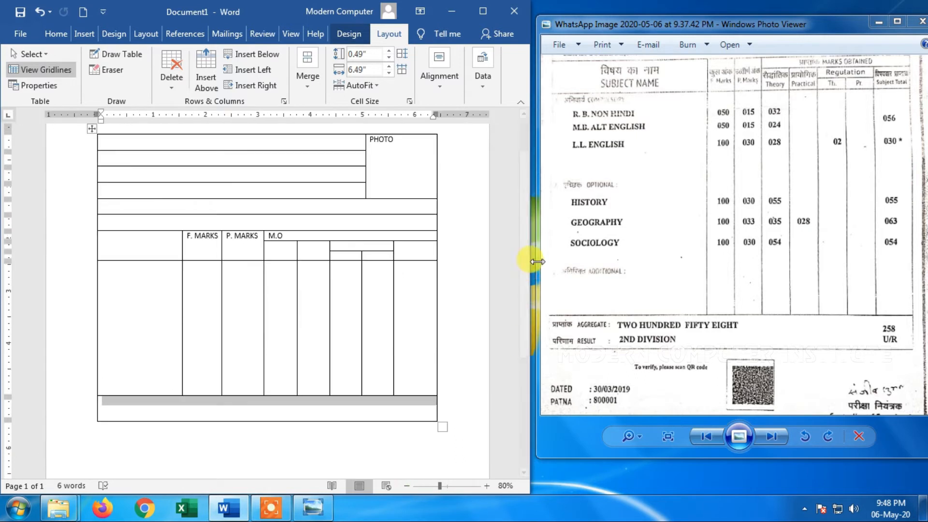
pyautogui.scroll(2, 522, 237)
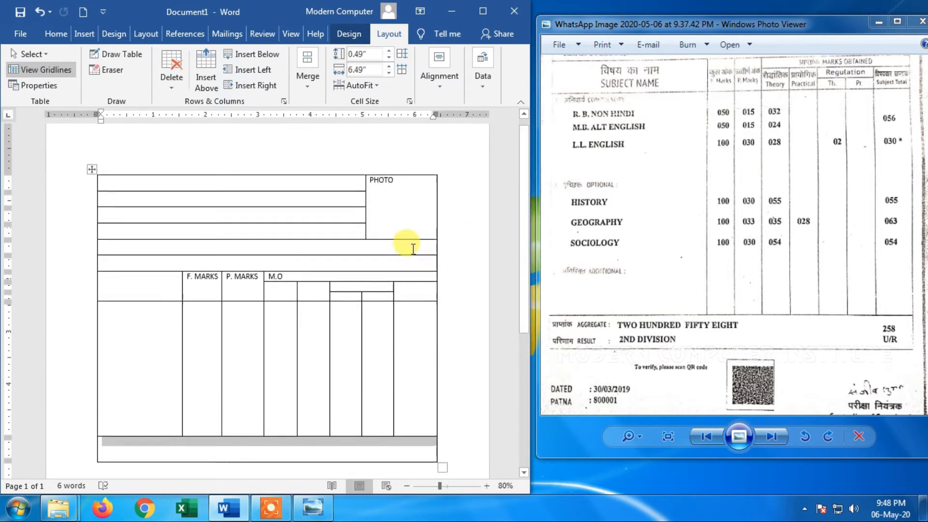
pyautogui.click(358, 259)
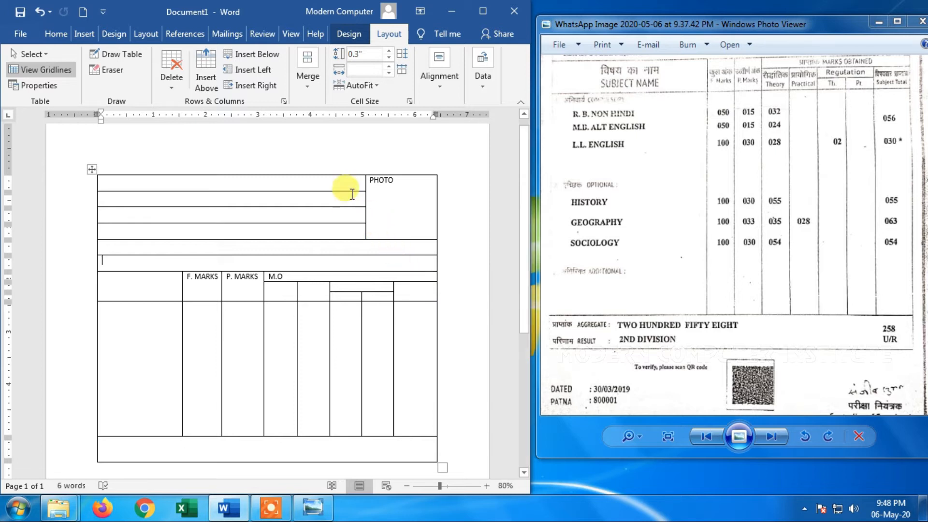
pyautogui.click(322, 81)
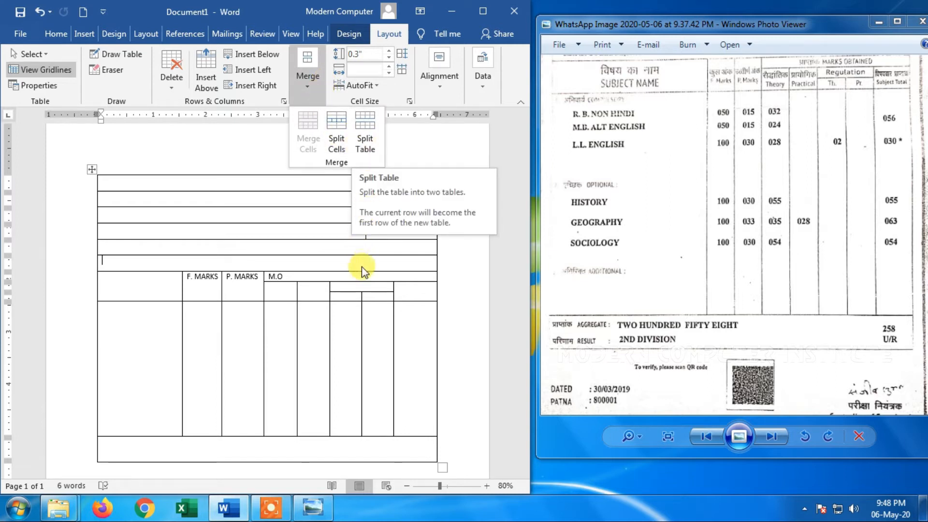
pyautogui.click(383, 251)
pyautogui.scroll(-5, 421, 275)
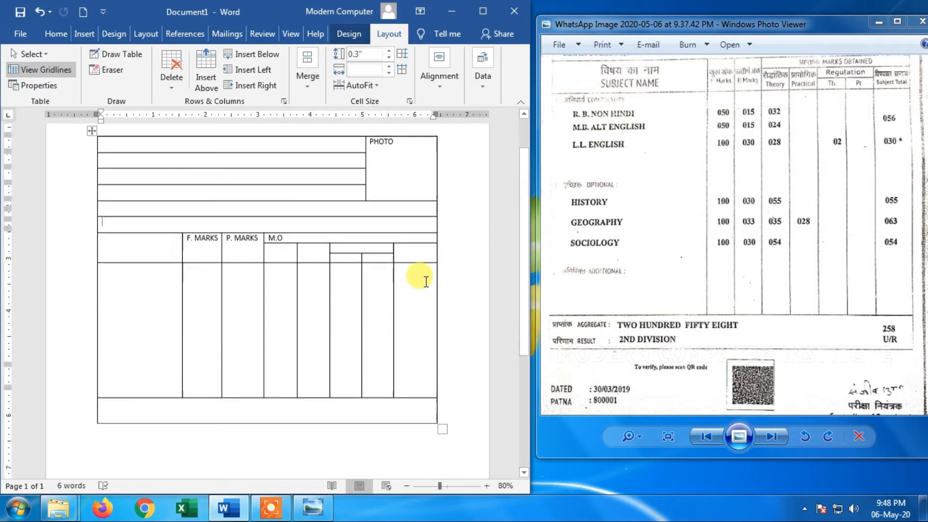
pyautogui.click(409, 330)
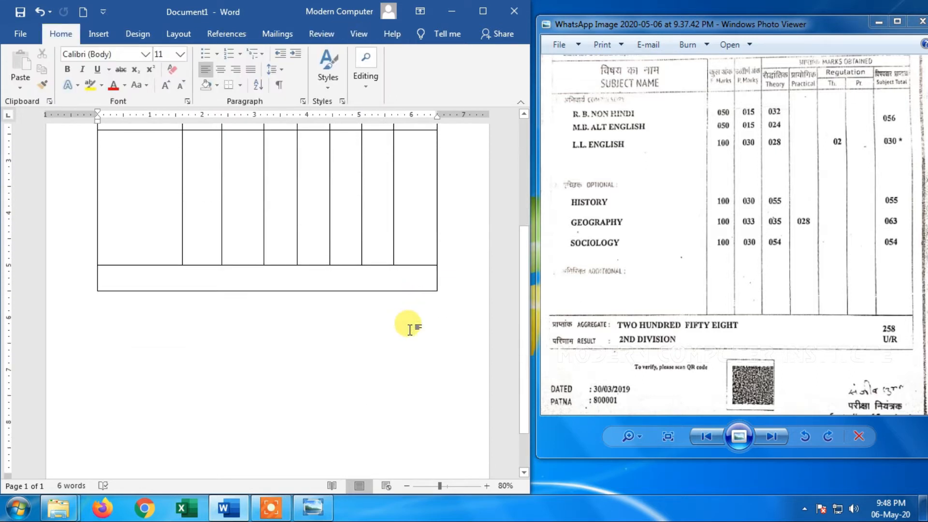
pyautogui.press('Return')
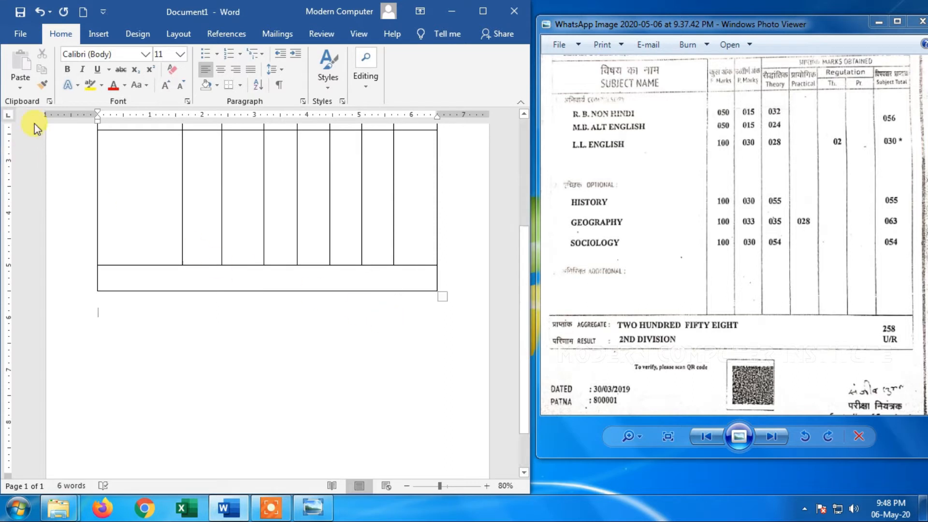
# Open the recent document TABLE and maximize its window
pyautogui.click(26, 35)
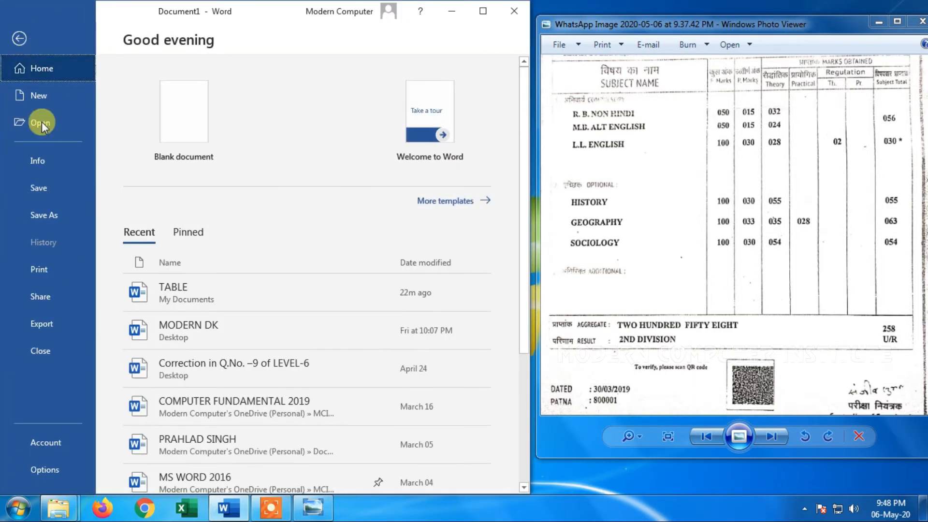
pyautogui.click(245, 280)
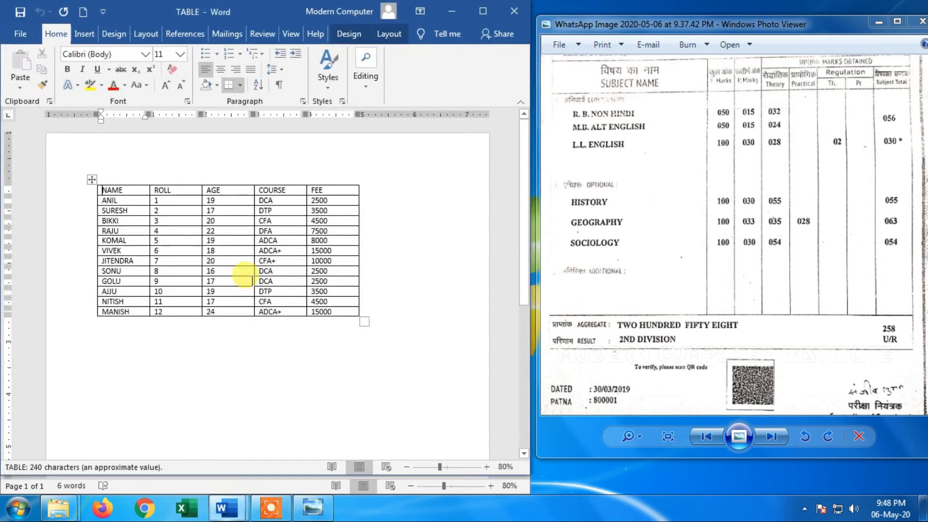
pyautogui.click(478, 16)
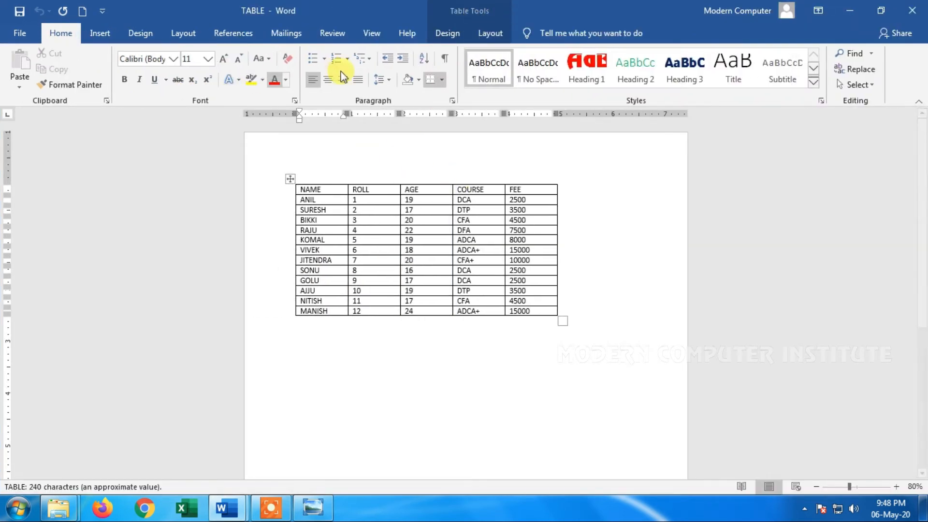
# Split the student table into two tables, starting the second one at the row with roll 6
pyautogui.click(493, 33)
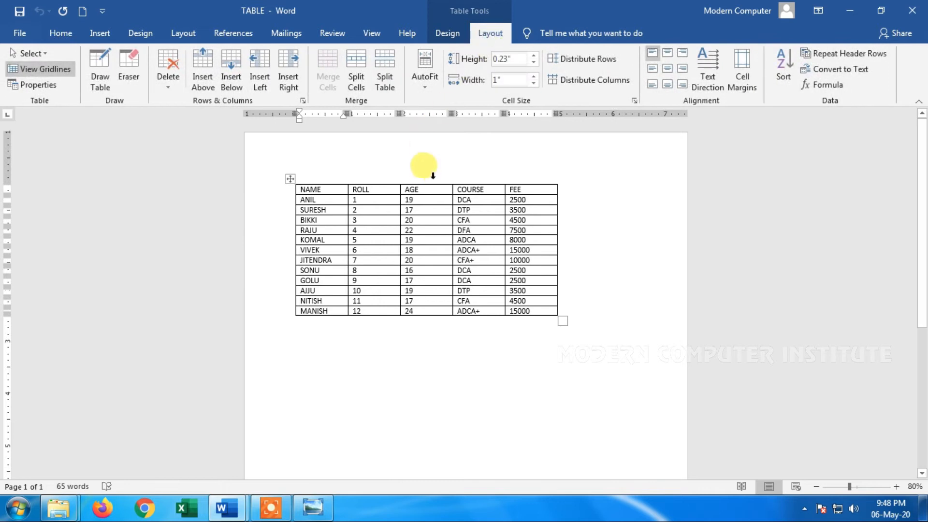
pyautogui.click(896, 486)
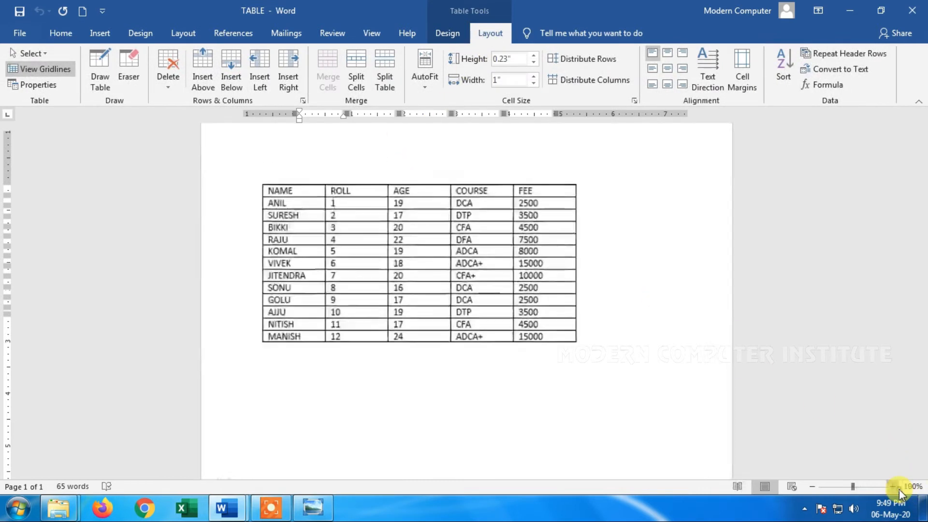
pyautogui.click(915, 486)
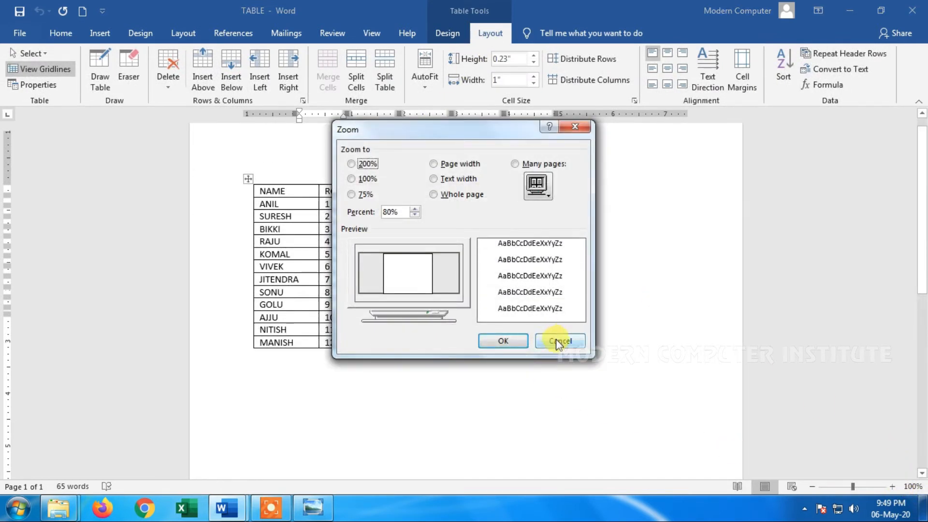
pyautogui.click(552, 338)
pyautogui.click(892, 487)
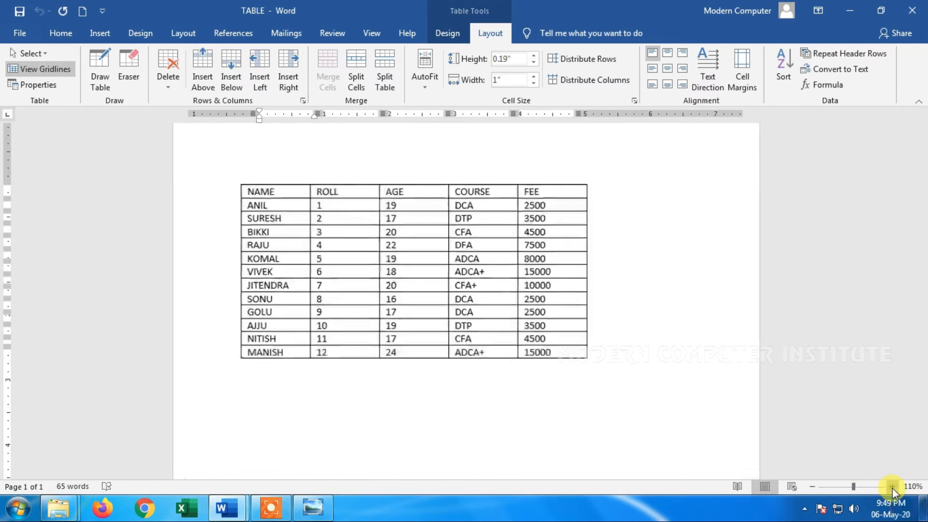
pyautogui.click(892, 487)
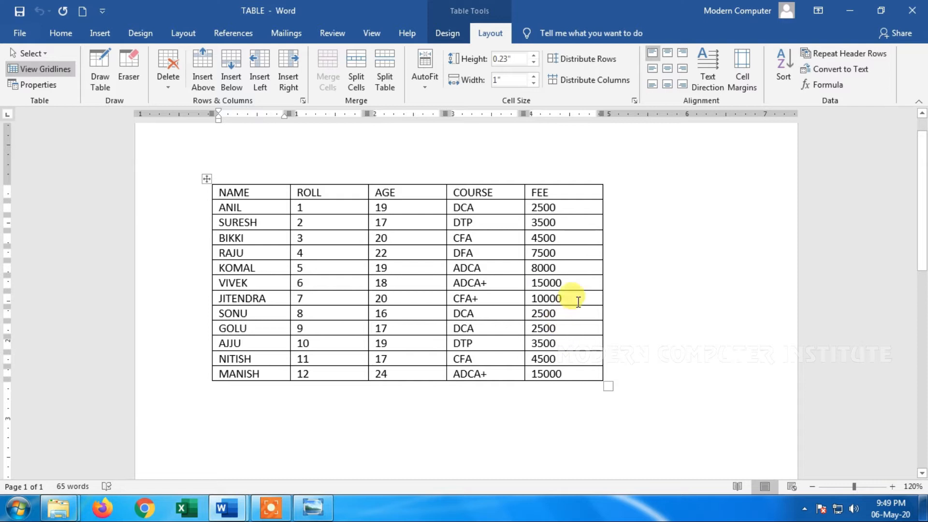
pyautogui.click(583, 285)
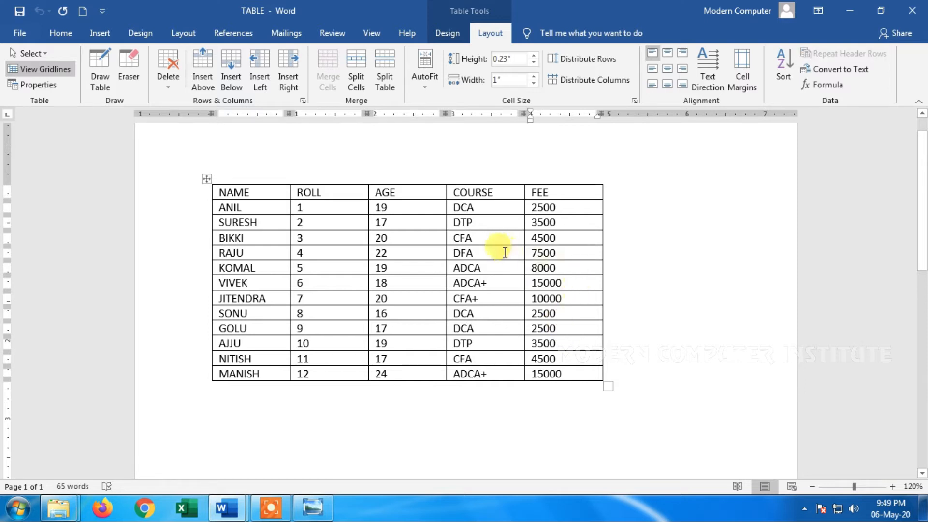
pyautogui.click(380, 75)
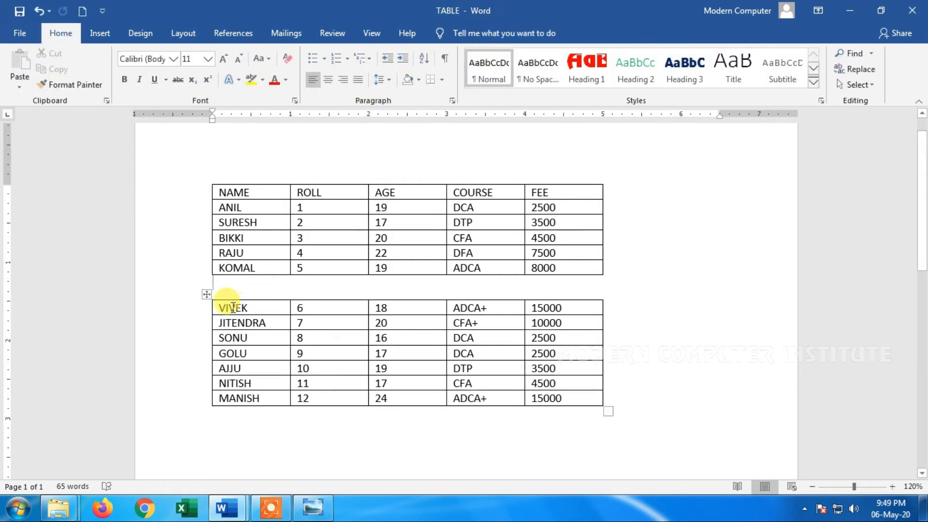
# Try moving the lower table to another place on the page, and undo both the move and the table split
pyautogui.moveTo(206, 293); pyautogui.dragTo(202, 333)
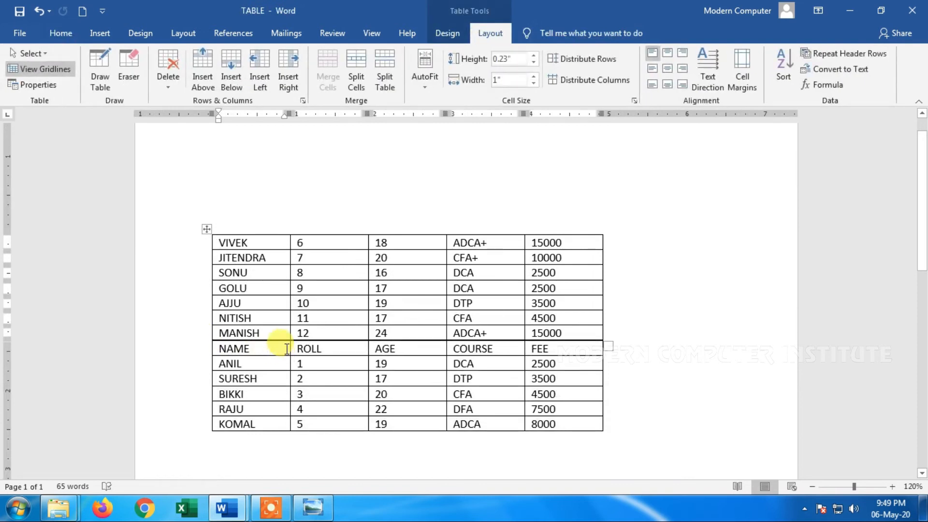
pyautogui.hotkey('ctrl', 'z')
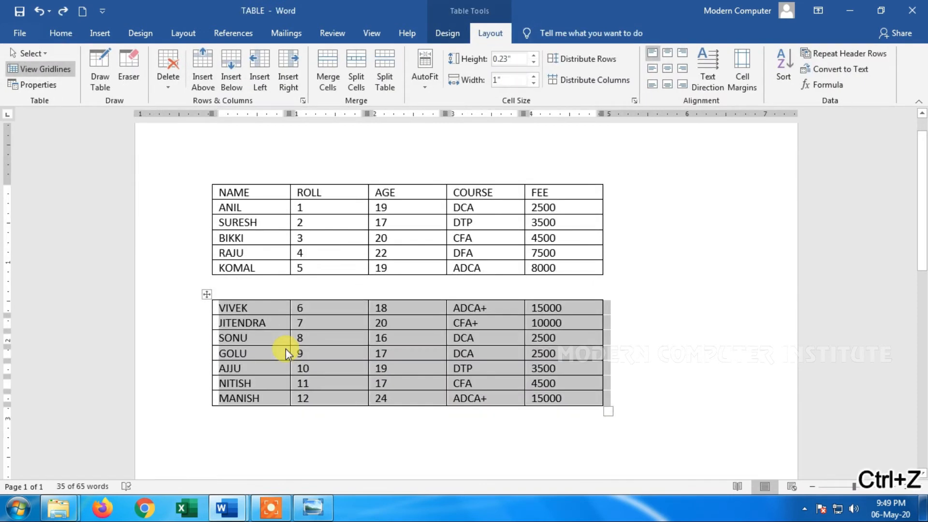
pyautogui.hotkey('ctrl', 'z')
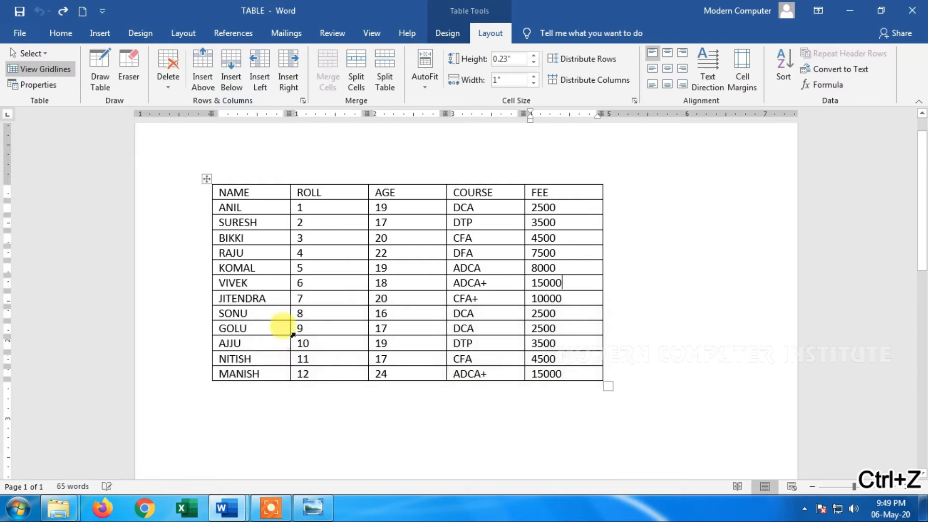
# Examine the table size and AutoFit behavior options in the Insert Table dialog, and close it without inserting a table
pyautogui.click(350, 265)
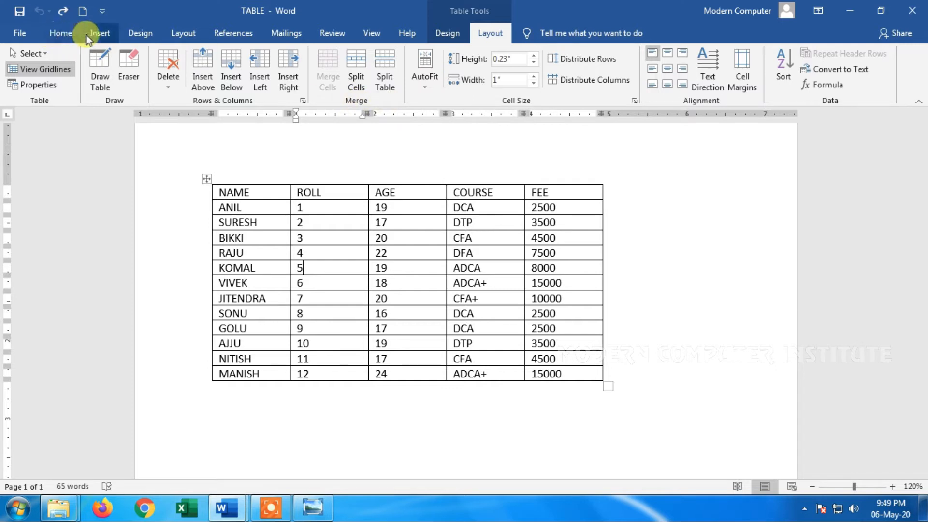
pyautogui.click(99, 34)
pyautogui.click(102, 74)
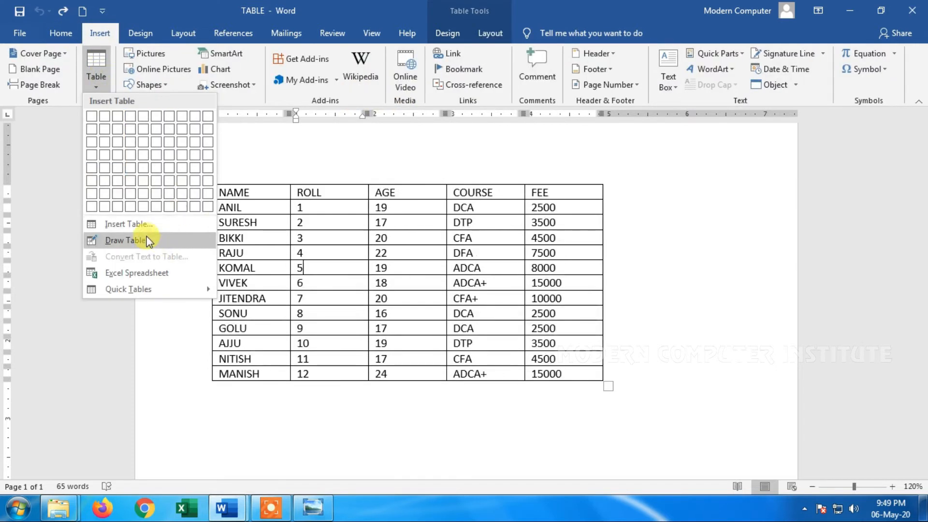
pyautogui.click(130, 166)
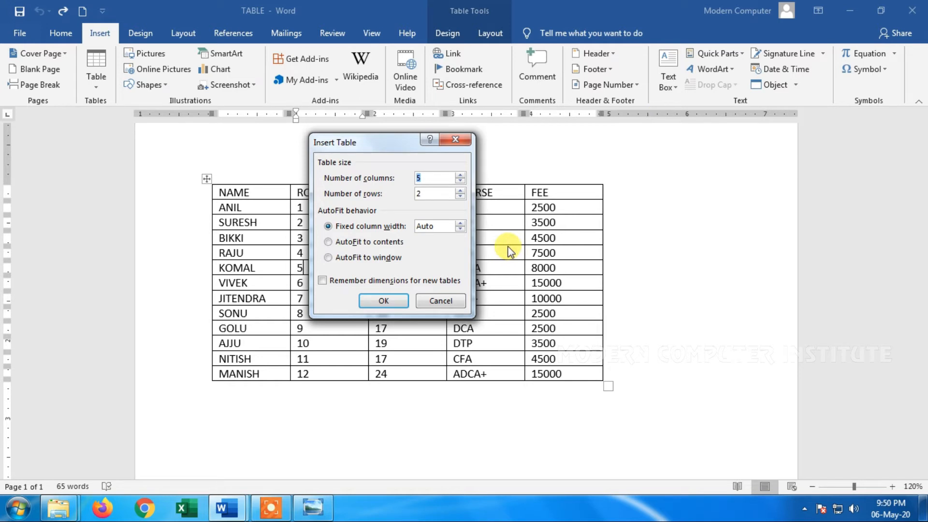
pyautogui.click(441, 300)
pyautogui.click(510, 226)
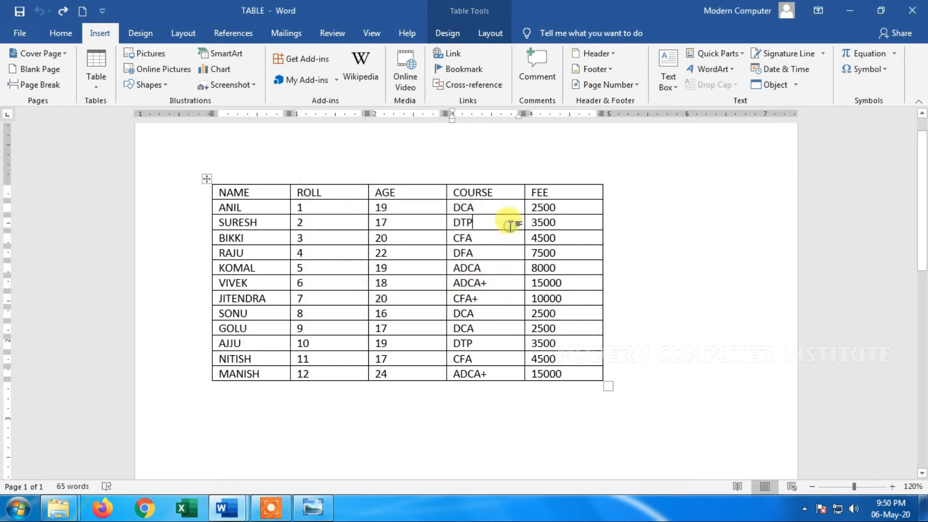
# Select the whole student table and autofit its columns to their contents
pyautogui.click(486, 31)
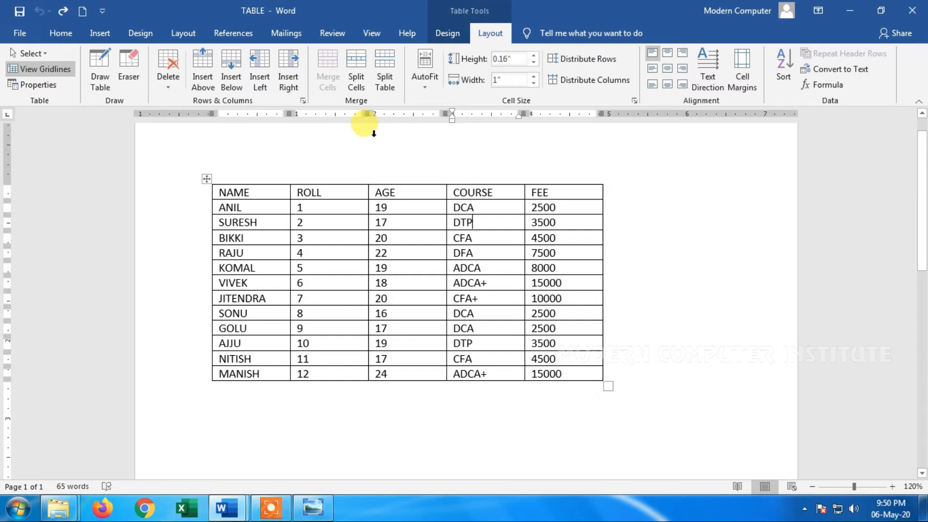
pyautogui.click(425, 74)
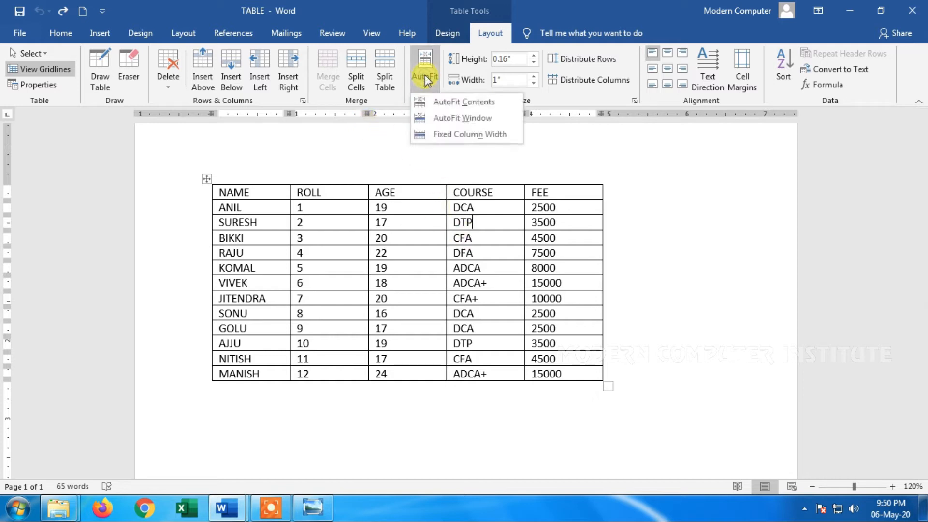
pyautogui.click(425, 74)
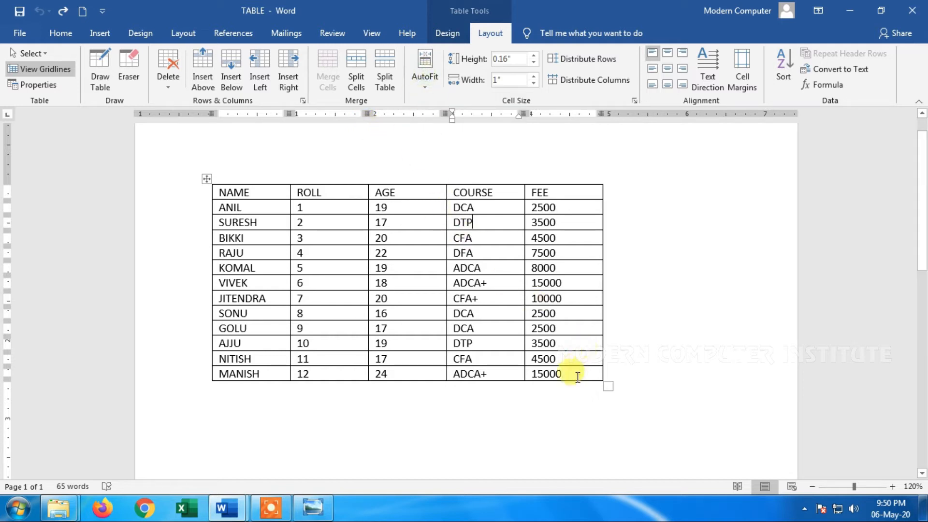
pyautogui.moveTo(531, 366); pyautogui.dragTo(222, 193)
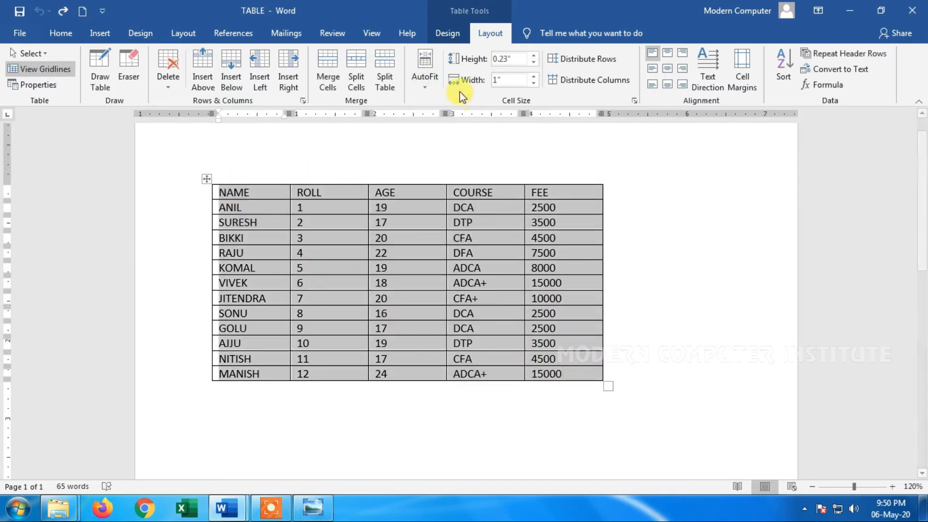
pyautogui.click(417, 90)
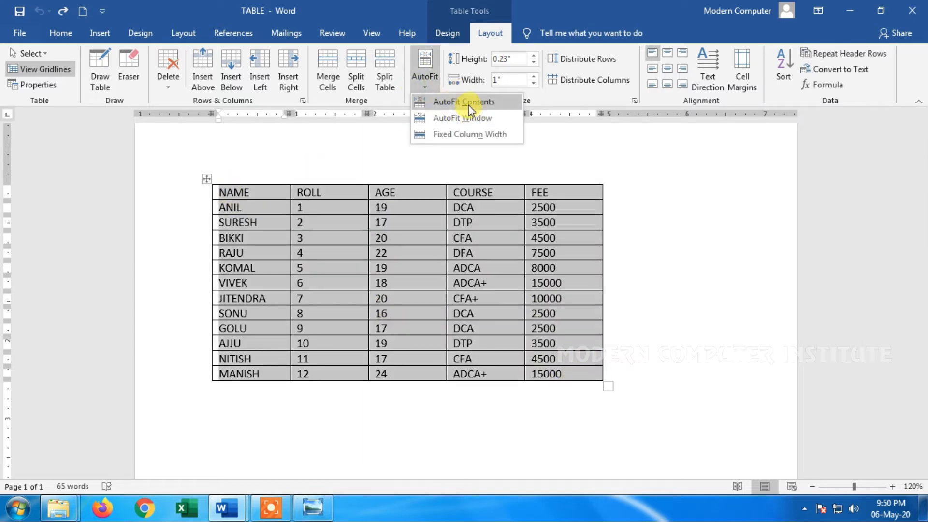
pyautogui.click(468, 105)
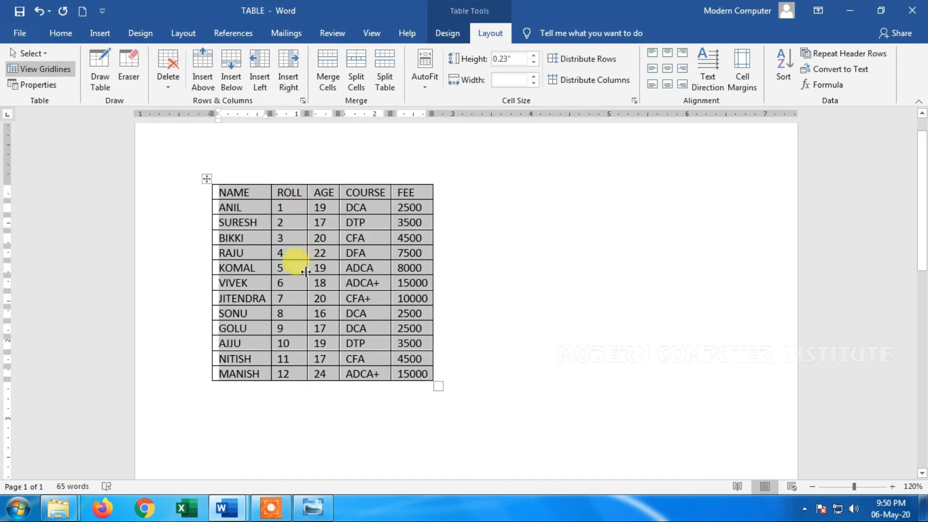
# Try autofitting the student table to the window and back to its contents, and undo all the AutoFit changes
pyautogui.click(423, 92)
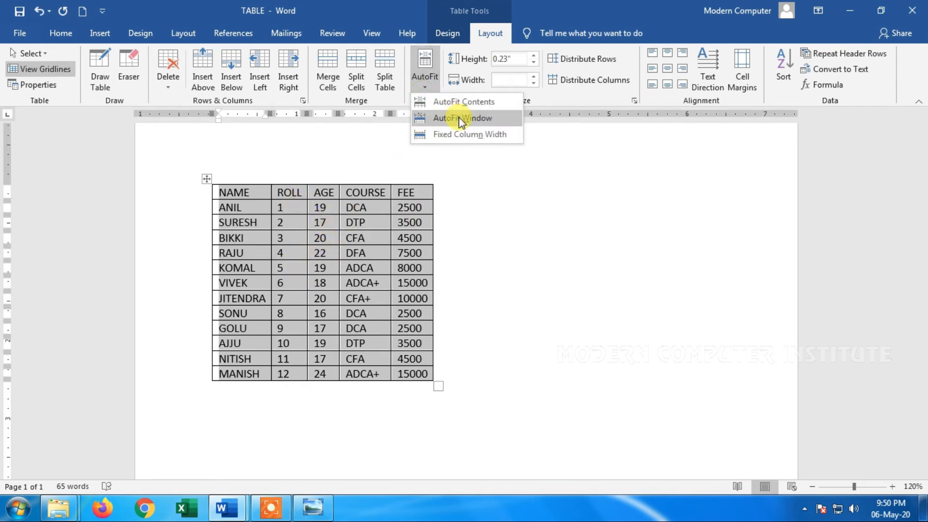
pyautogui.click(459, 118)
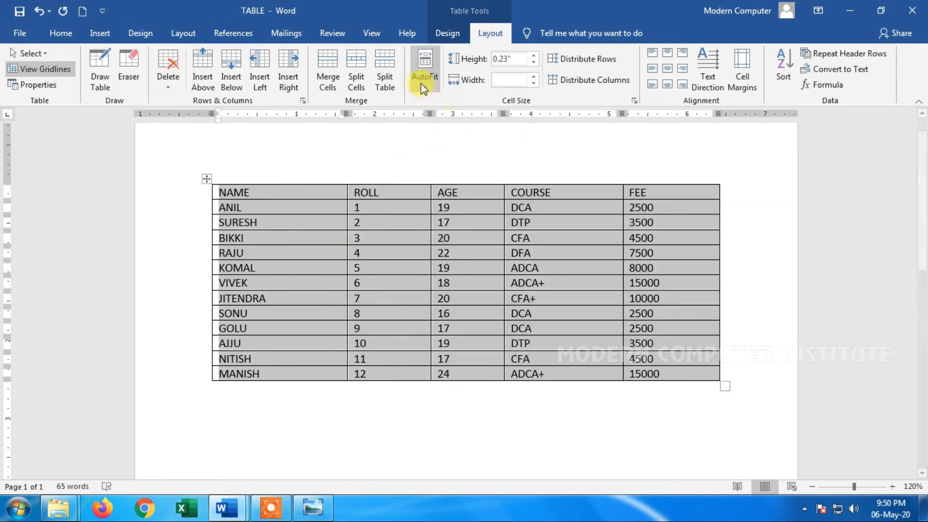
pyautogui.click(425, 78)
pyautogui.click(459, 102)
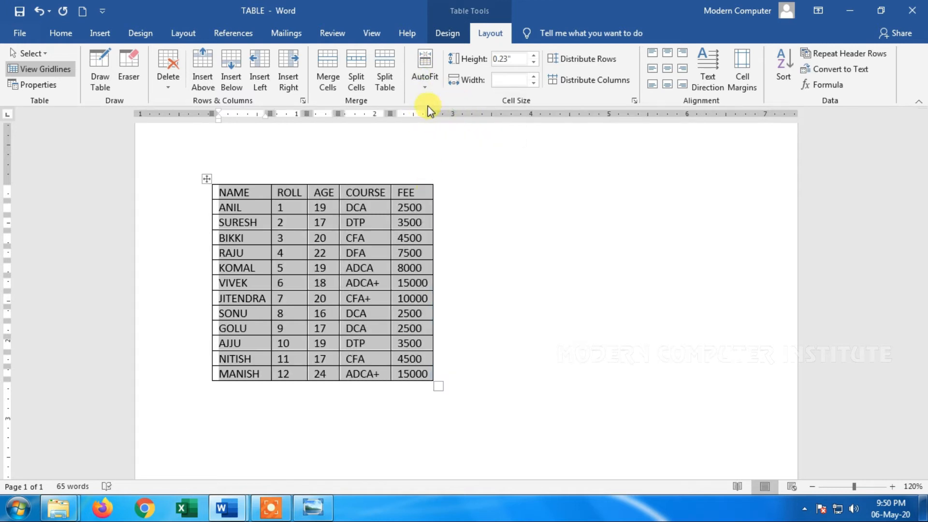
pyautogui.hotkey('ctrl', 'z')
pyautogui.hotkey('ctrl', 'z')
pyautogui.hotkey('ctrl', 'z')
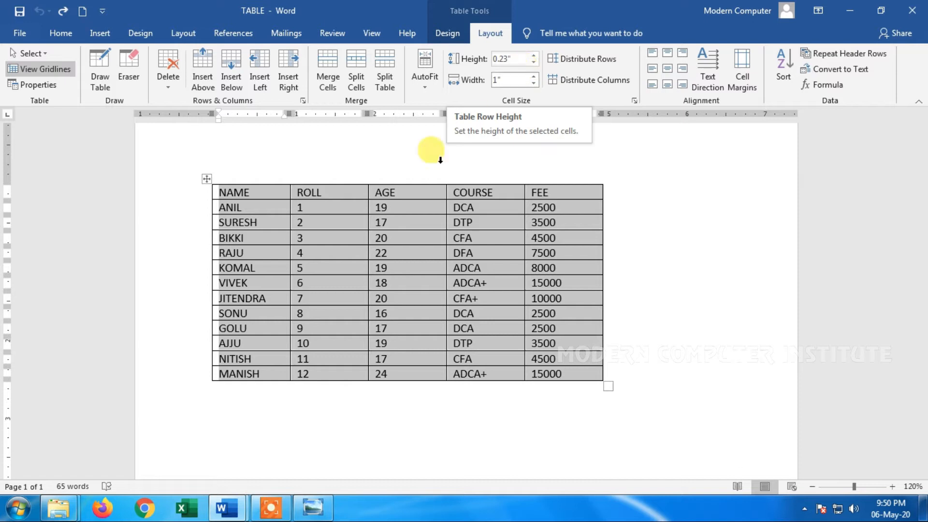
# Increase the height of the table's header row to 1.3"
pyautogui.click(382, 253)
pyautogui.click(337, 193)
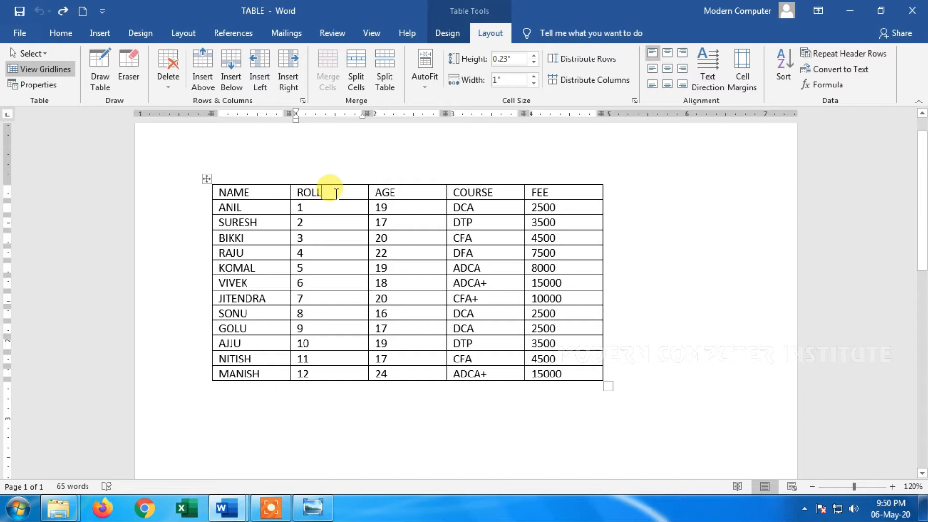
pyautogui.click(534, 54)
pyautogui.click(534, 55)
pyautogui.click(534, 55)
pyautogui.click(534, 55)
pyautogui.click(534, 55)
pyautogui.click(534, 55)
pyautogui.click(534, 55)
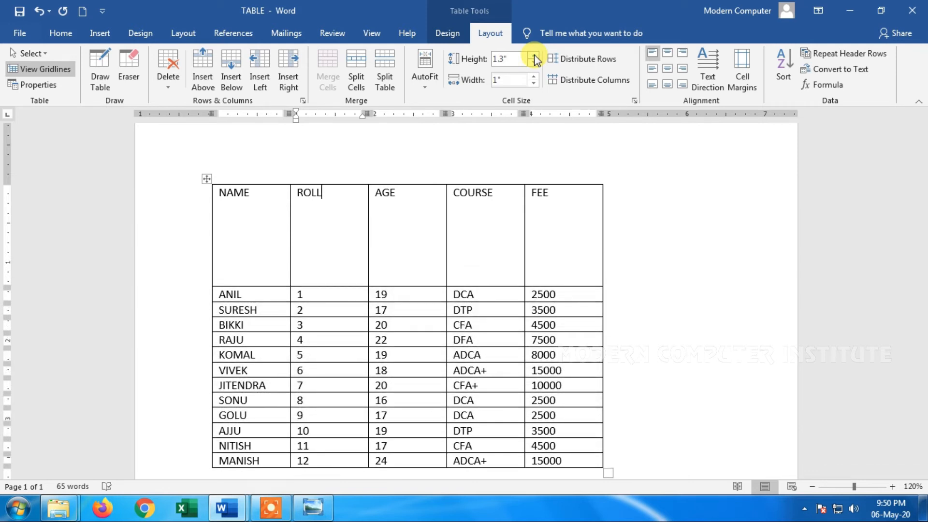
# Reduce the header row's height step by step to 0.2"
pyautogui.click(533, 64)
pyautogui.click(533, 63)
pyautogui.click(533, 63)
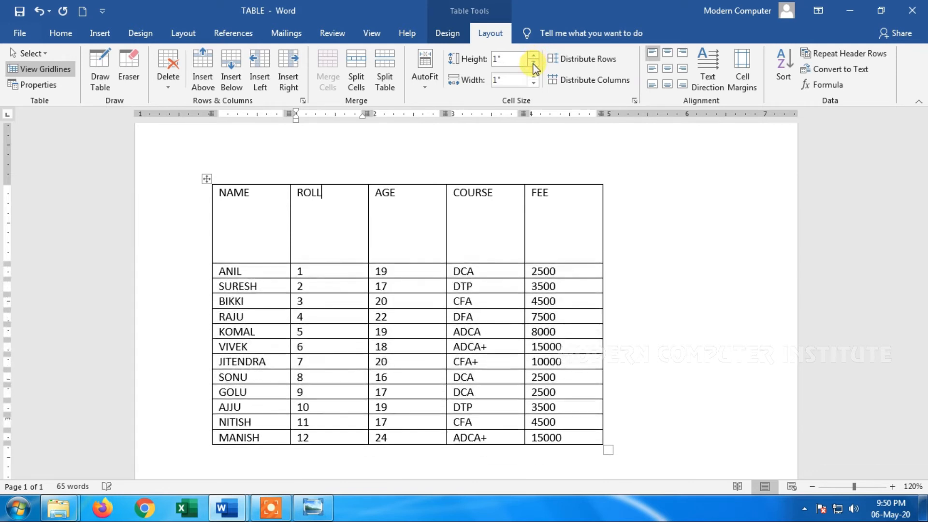
pyautogui.click(534, 63)
pyautogui.click(533, 63)
pyautogui.click(533, 63)
pyautogui.click(533, 64)
pyautogui.click(533, 63)
pyautogui.click(533, 64)
pyautogui.click(533, 63)
pyautogui.click(533, 63)
pyautogui.click(533, 63)
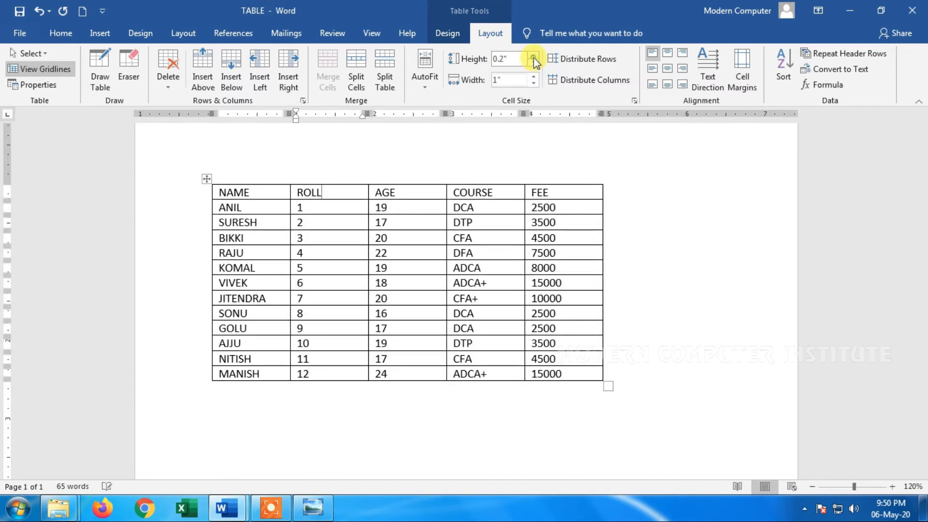
pyautogui.click(533, 56)
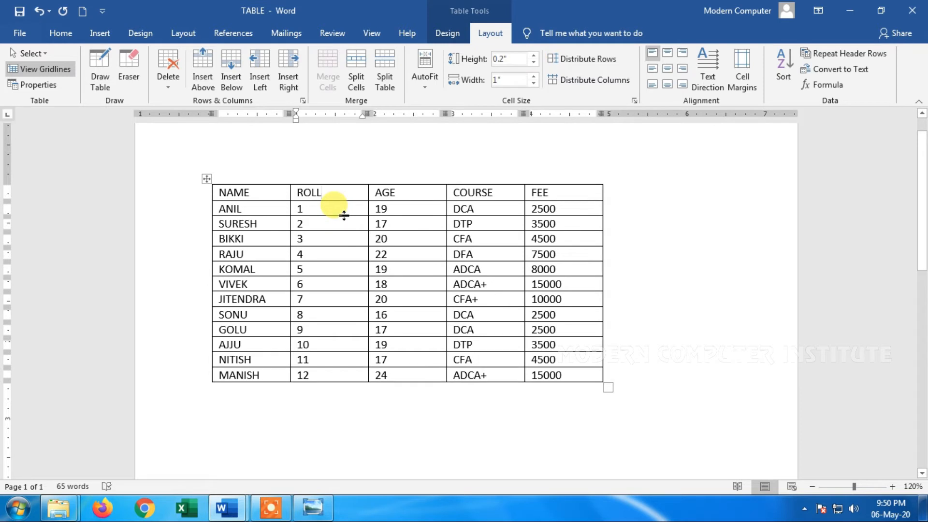
# Widen the ROLL column to 2.2"
pyautogui.click(342, 197)
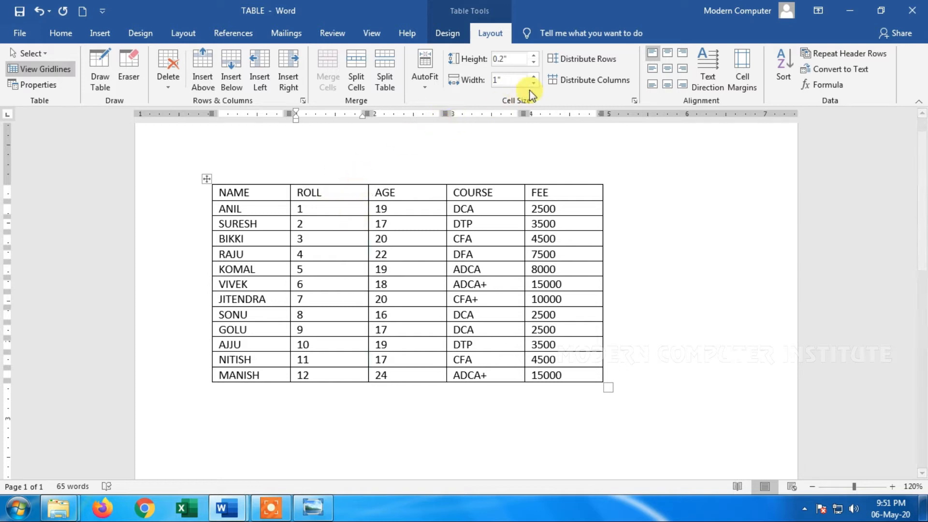
pyautogui.click(533, 76)
pyautogui.click(533, 76)
pyautogui.click(533, 76)
pyautogui.click(533, 77)
pyautogui.click(533, 76)
pyautogui.click(533, 77)
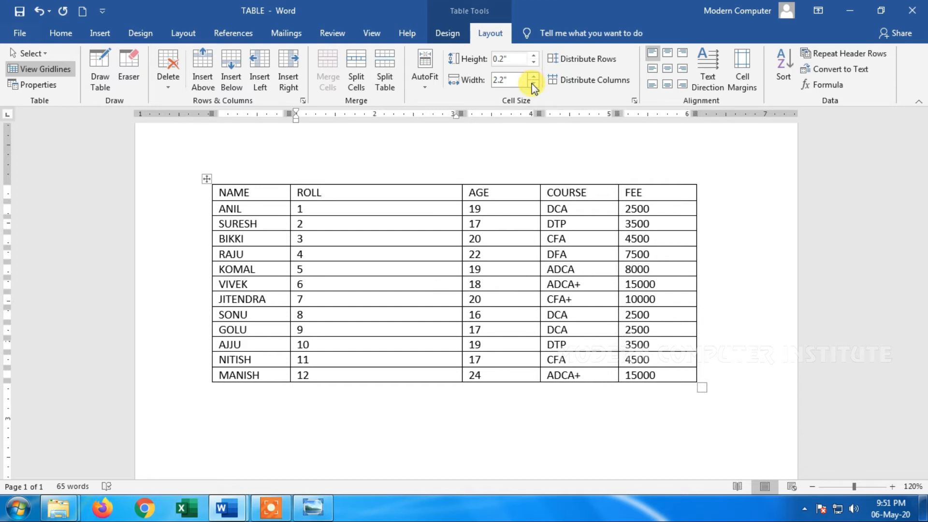
# Undo the widening of the ROLL column and the last header row height change
pyautogui.hotkey('ctrl', 'z')
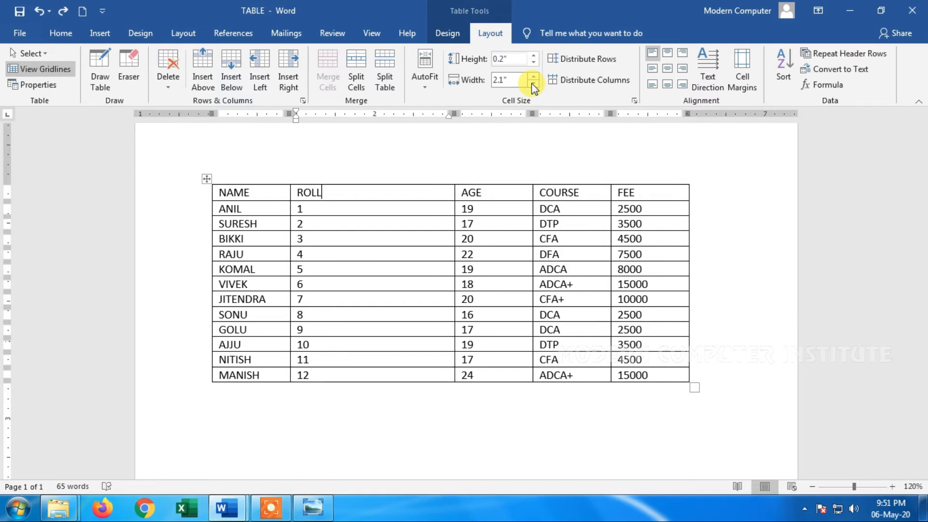
pyautogui.hotkey('ctrl', 'z')
pyautogui.hotkey('ctrl', 'z')
pyautogui.hotkey('ctrl', 'z')
pyautogui.hotkey('ctrl', 'z')
pyautogui.hotkey('ctrl', 'z')
pyautogui.hotkey('ctrl', 'z')
pyautogui.hotkey('ctrl', 'z')
pyautogui.hotkey('ctrl', 'z')
pyautogui.hotkey('ctrl', 'z')
pyautogui.hotkey('ctrl', 'z')
pyautogui.hotkey('ctrl', 'z')
pyautogui.hotkey('ctrl', 'z')
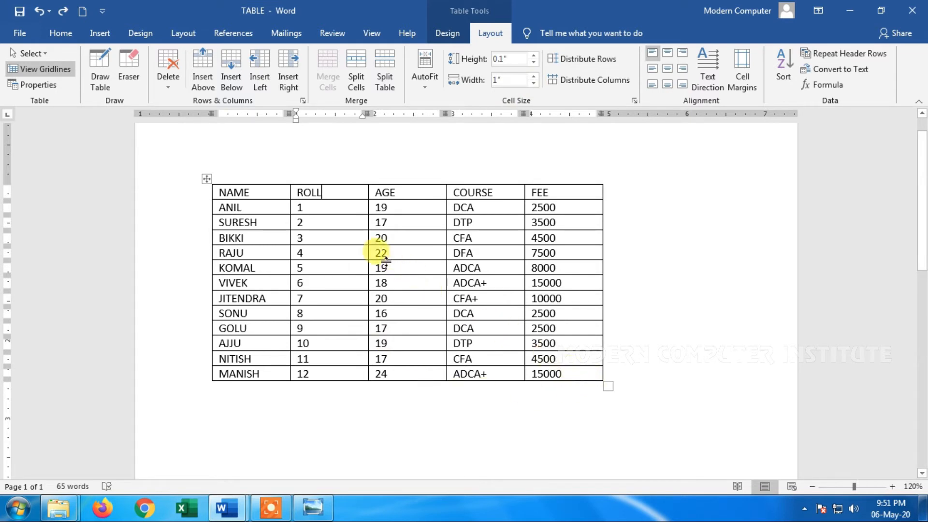
# Make the row heights uneven by enlarging the header row to about 0.49", the roll 3 row to about 0.61", and the roll 7 row
pyautogui.moveTo(320, 200); pyautogui.dragTo(321, 224)
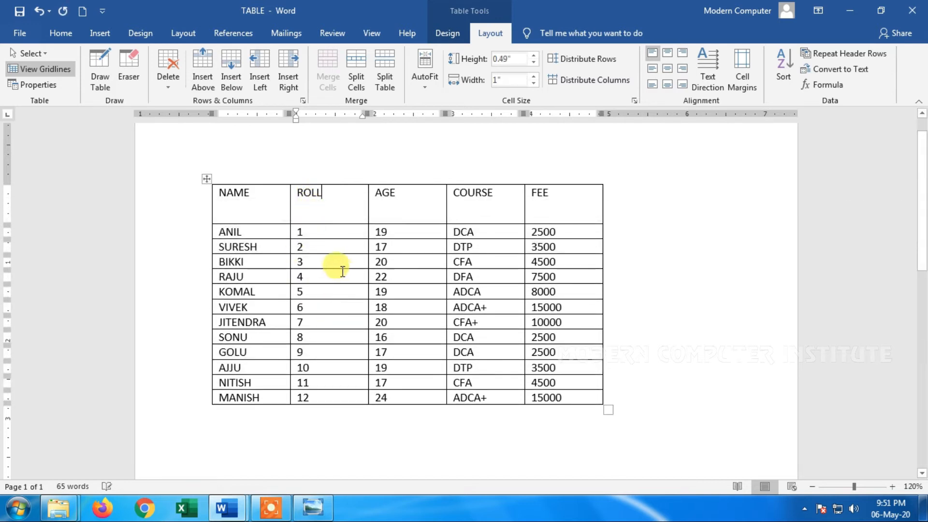
pyautogui.moveTo(334, 270); pyautogui.dragTo(332, 301)
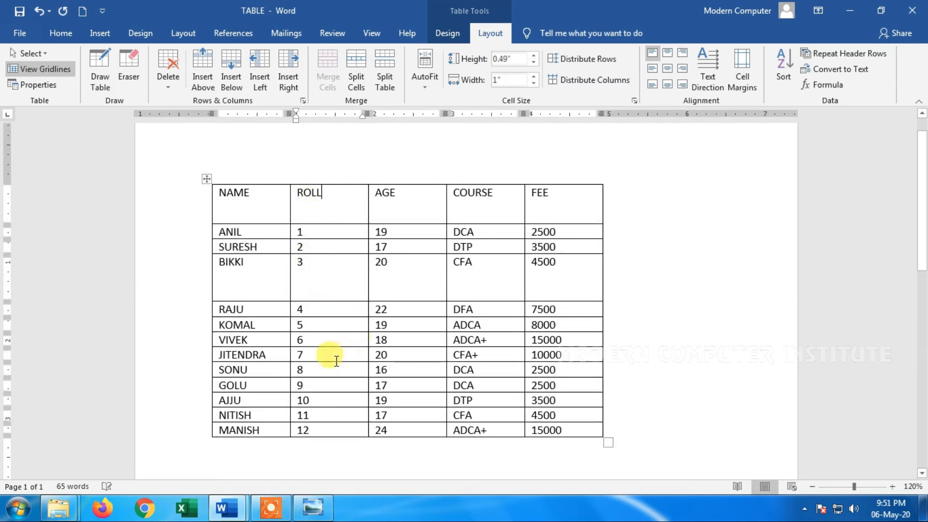
pyautogui.moveTo(332, 361); pyautogui.dragTo(335, 390)
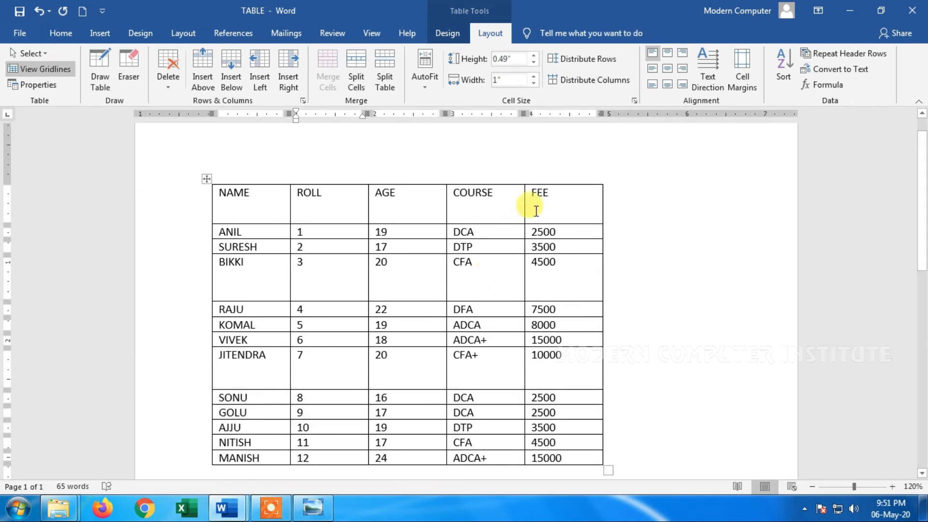
# Try distributing the rows of the whole table evenly, and undo the distribution
pyautogui.moveTo(560, 458); pyautogui.dragTo(457, 427)
pyautogui.moveTo(438, 394); pyautogui.dragTo(242, 203)
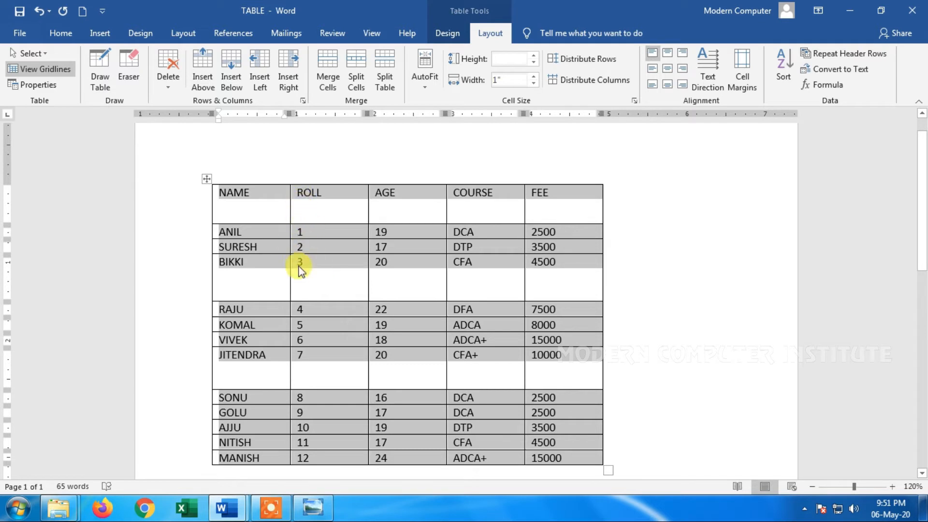
pyautogui.click(593, 60)
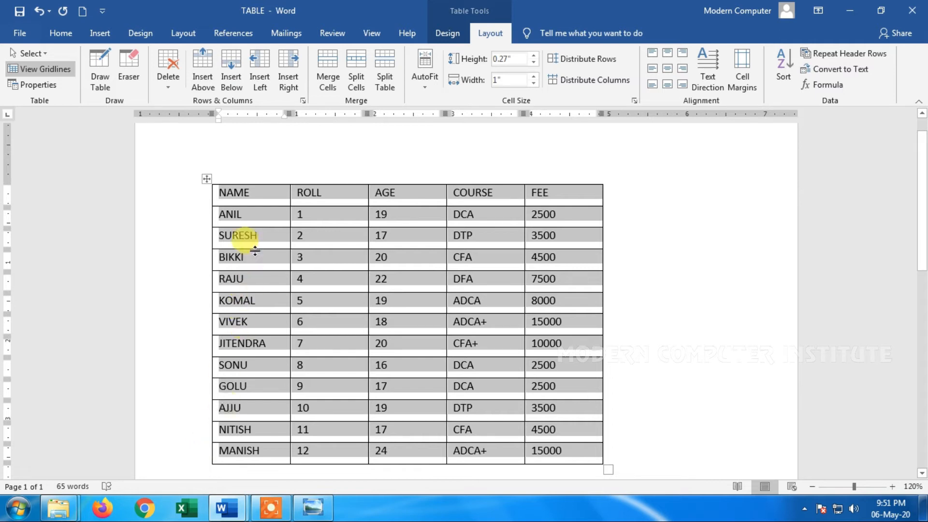
pyautogui.click(250, 214)
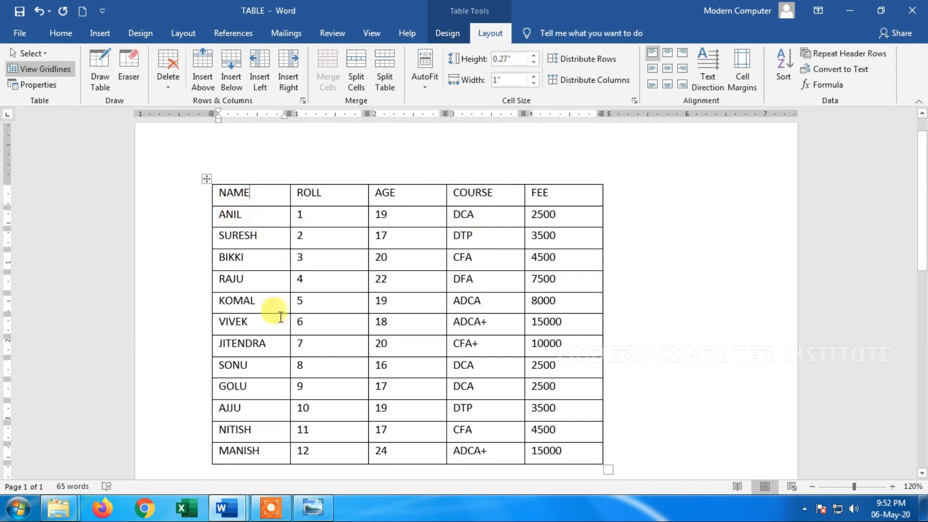
pyautogui.click(278, 331)
pyautogui.click(271, 362)
pyautogui.click(279, 385)
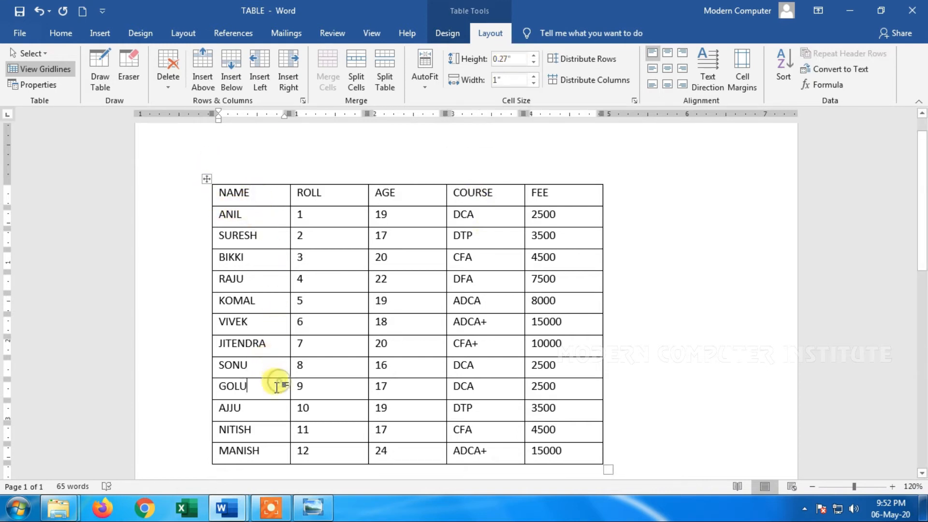
pyautogui.hotkey('ctrl', 'z')
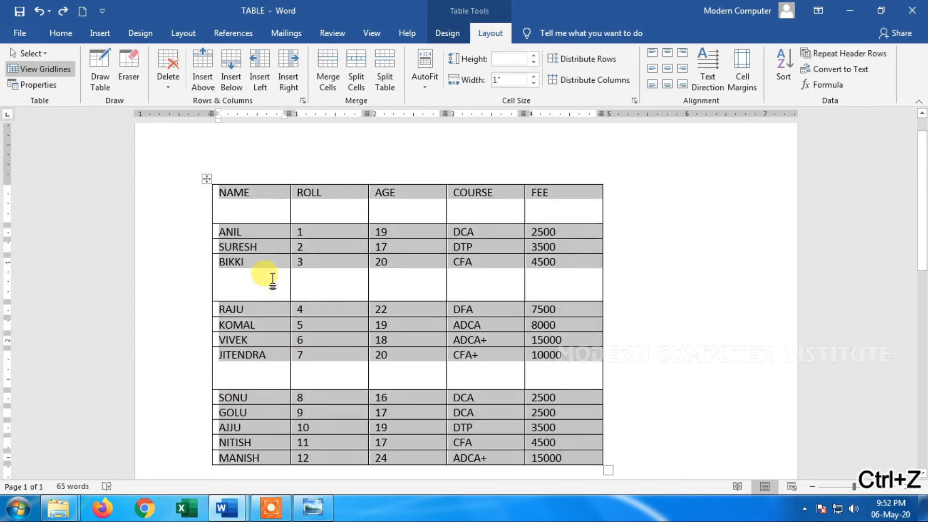
# Select the whole table again and distribute its rows to equal heights
pyautogui.click(270, 278)
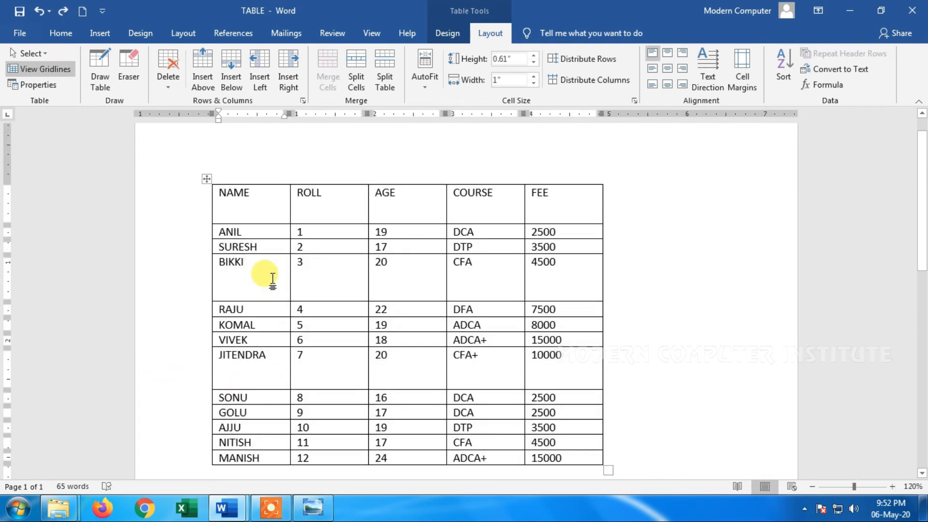
pyautogui.click(267, 233)
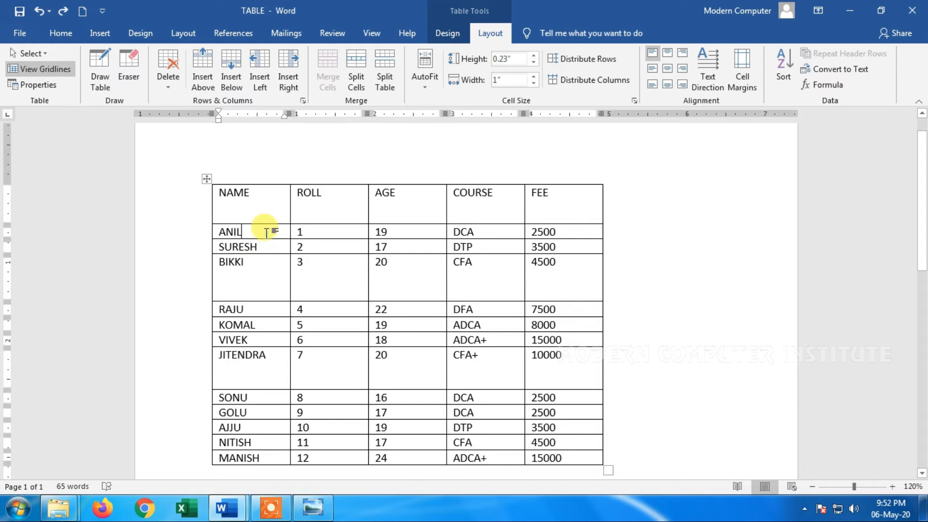
pyautogui.moveTo(549, 460)
pyautogui.mouseDown()
pyautogui.moveTo(337, 259)
pyautogui.moveTo(244, 201)
pyautogui.moveTo(274, 186)
pyautogui.mouseUp()
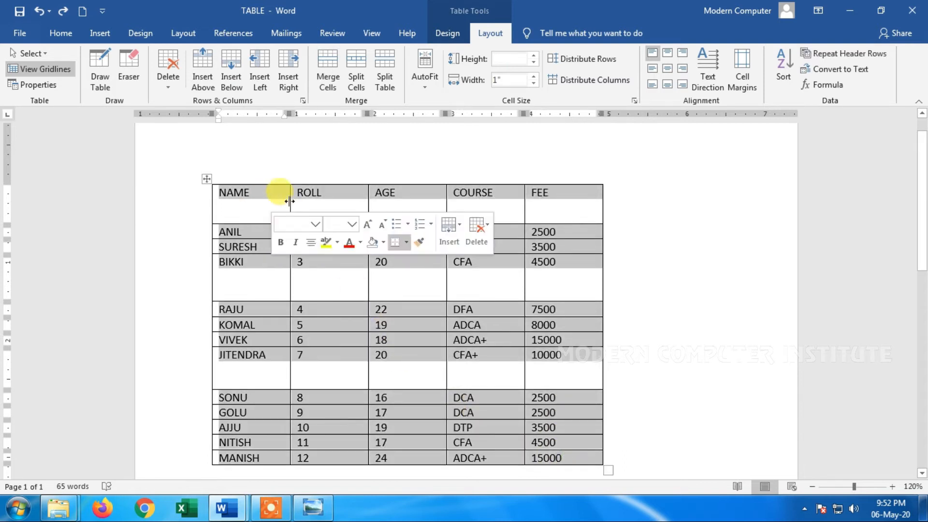
pyautogui.click(603, 62)
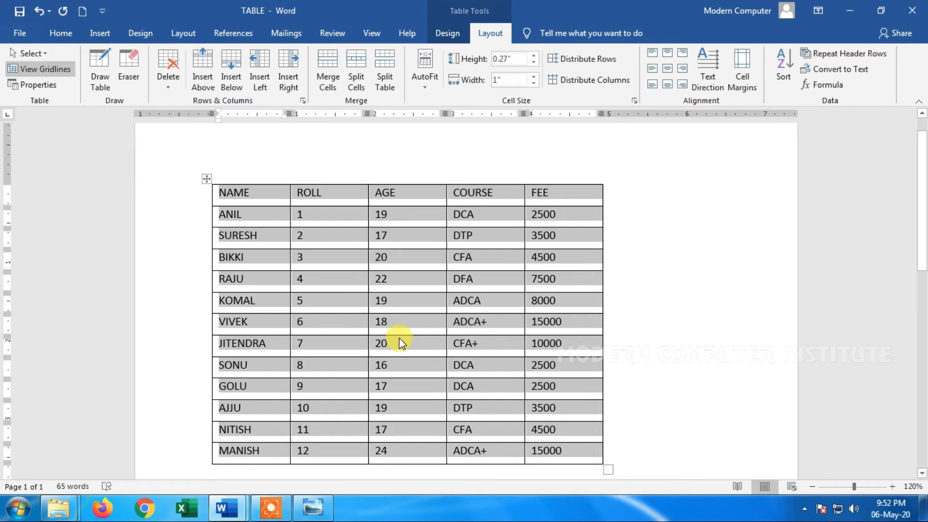
pyautogui.click(404, 279)
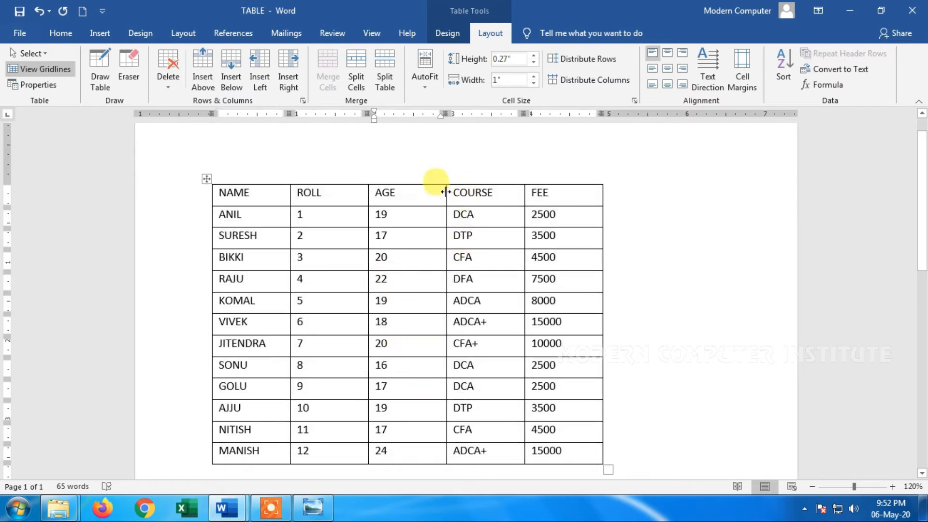
# Make the column widths uneven by resizing the NAME, AGE and COURSE columns, and distribute all columns of the table evenly
pyautogui.moveTo(441, 191); pyautogui.dragTo(510, 192)
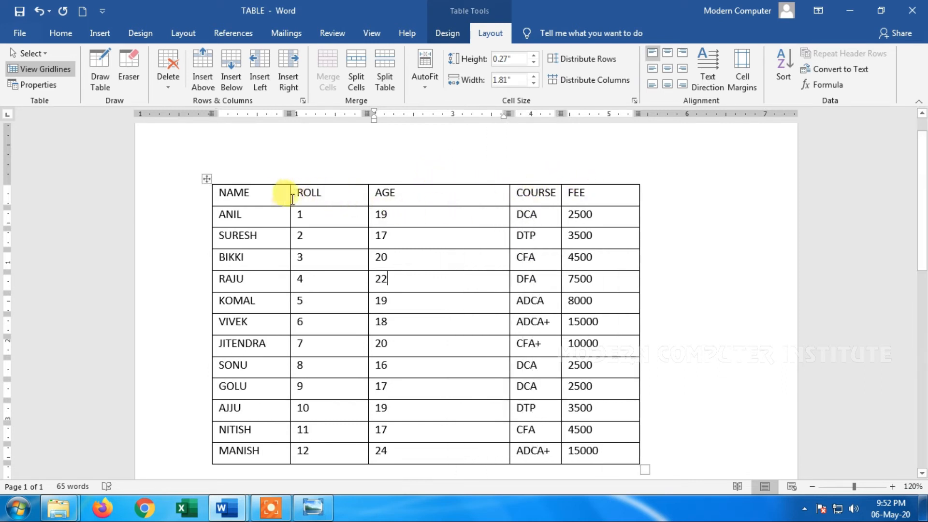
pyautogui.moveTo(291, 196); pyautogui.dragTo(271, 193)
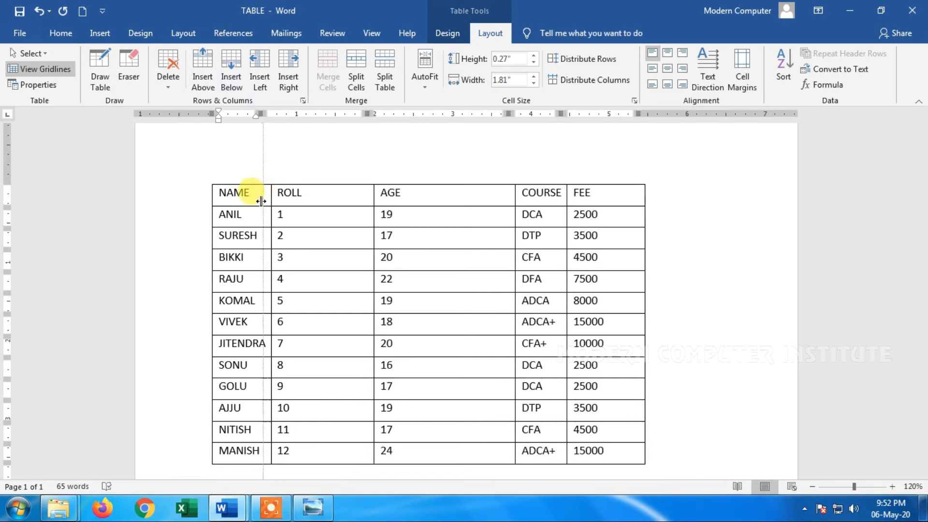
pyautogui.moveTo(571, 193); pyautogui.dragTo(614, 199)
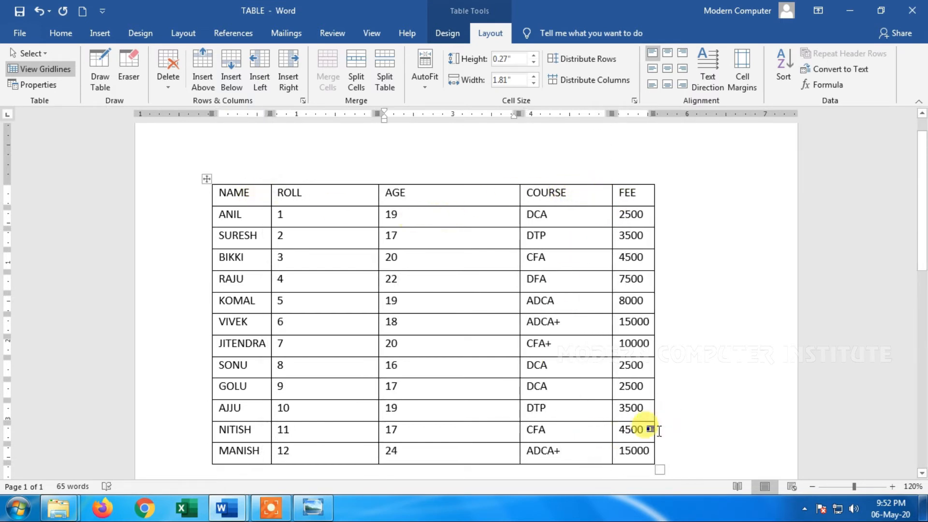
pyautogui.moveTo(647, 454); pyautogui.dragTo(237, 175)
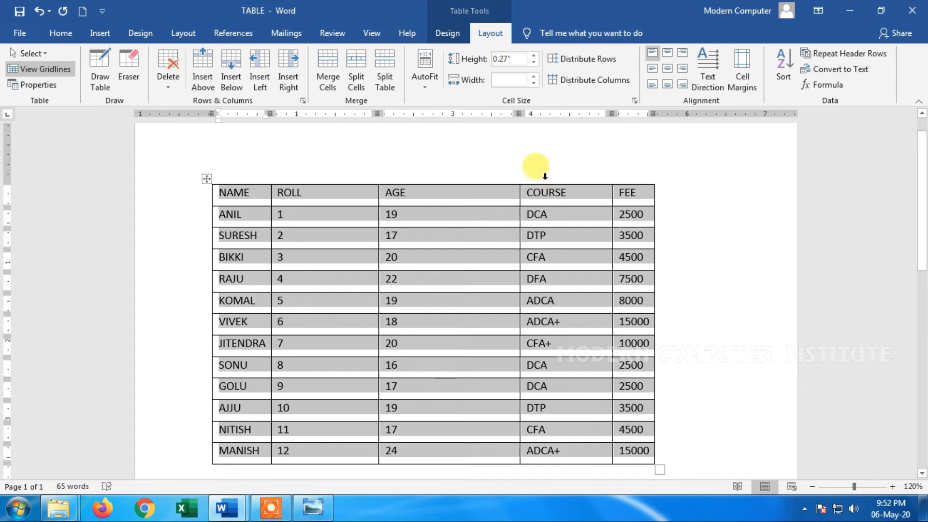
pyautogui.click(601, 83)
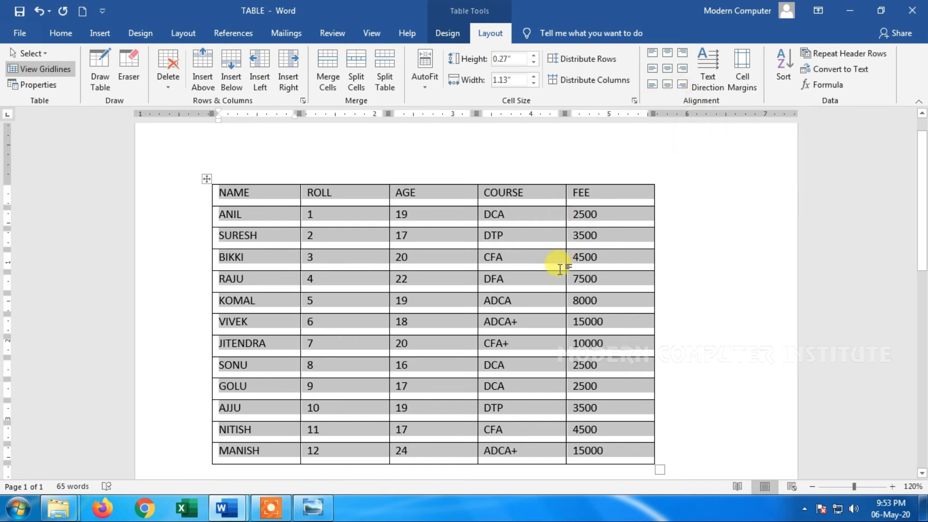
# Shrink the whole table proportionally, and enlarge it until the cells are about 0.57" high and 1.33" wide
pyautogui.scroll(-4, 667, 252)
pyautogui.moveTo(660, 314)
pyautogui.mouseDown()
pyautogui.moveTo(698, 446)
pyautogui.moveTo(613, 188)
pyautogui.moveTo(538, 177)
pyautogui.mouseUp()
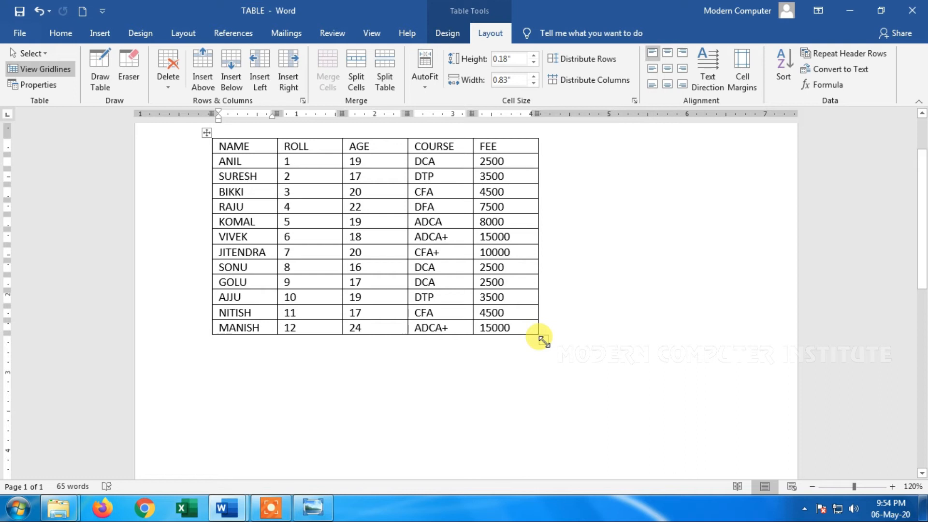
pyautogui.moveTo(544, 341); pyautogui.dragTo(732, 382)
# Select the whole table and align its cell text to the top center, and to the top right
pyautogui.moveTo(684, 393); pyautogui.dragTo(245, 29)
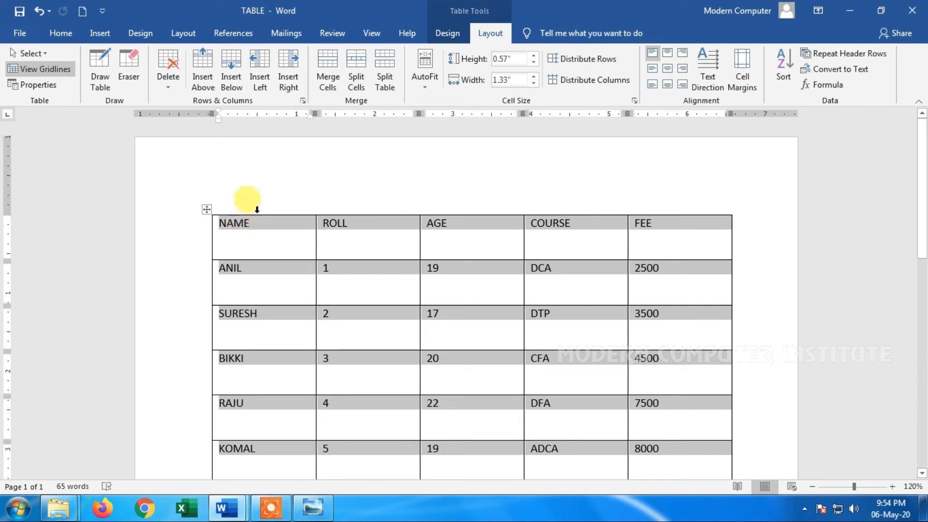
pyautogui.click(671, 56)
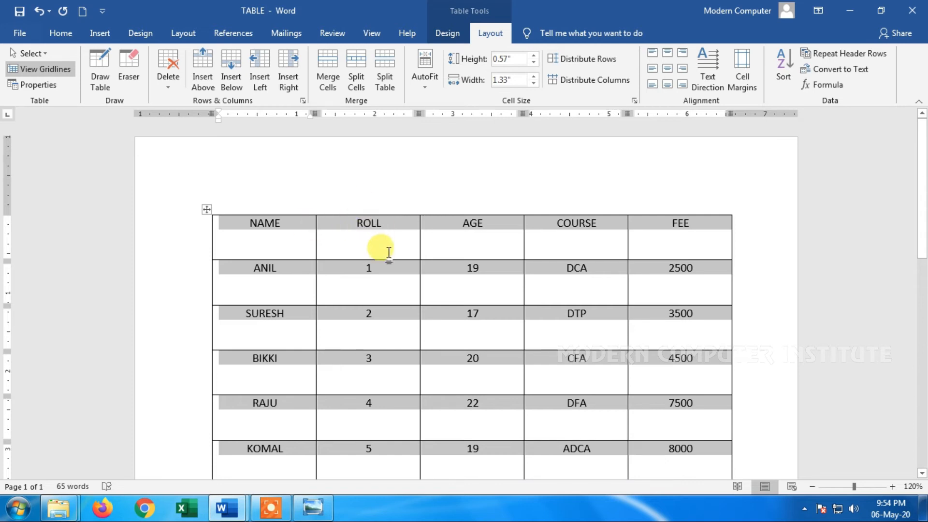
pyautogui.click(683, 53)
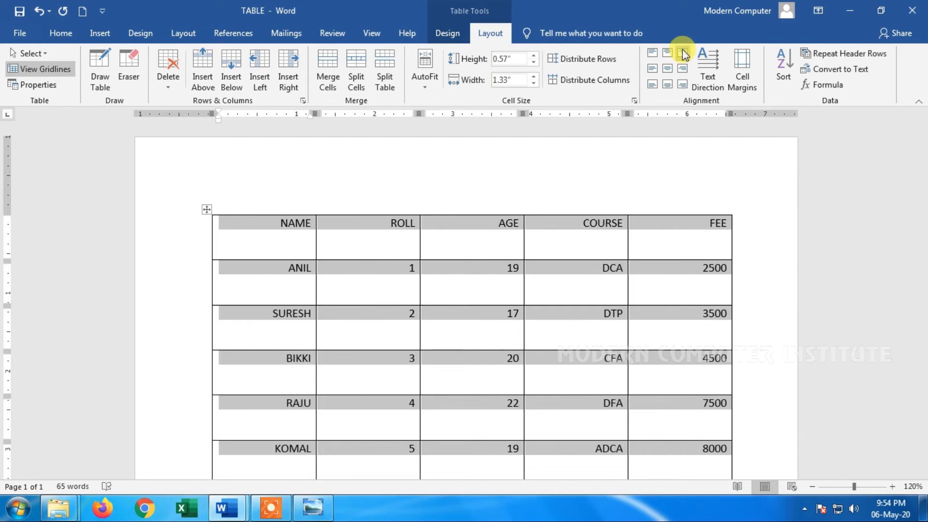
# Try center left, center and center right alignment on the text of all table cells
pyautogui.click(654, 69)
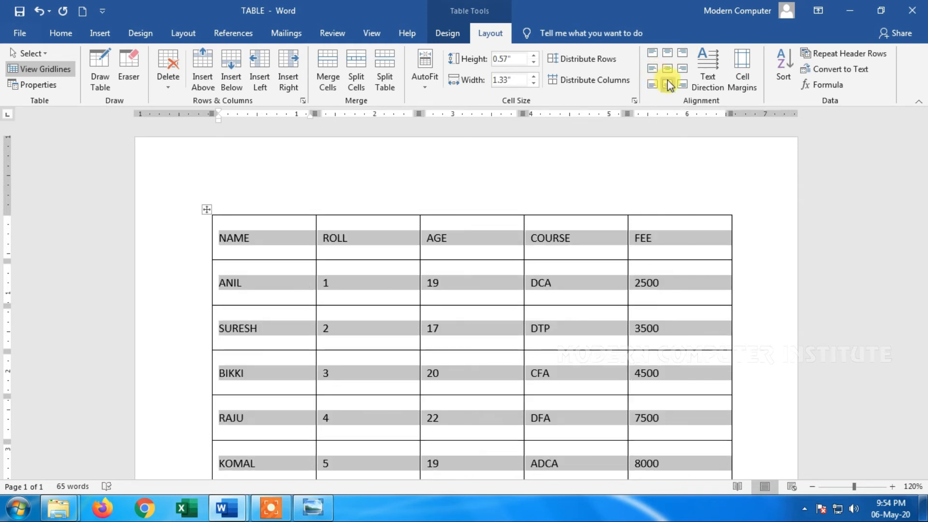
pyautogui.click(667, 69)
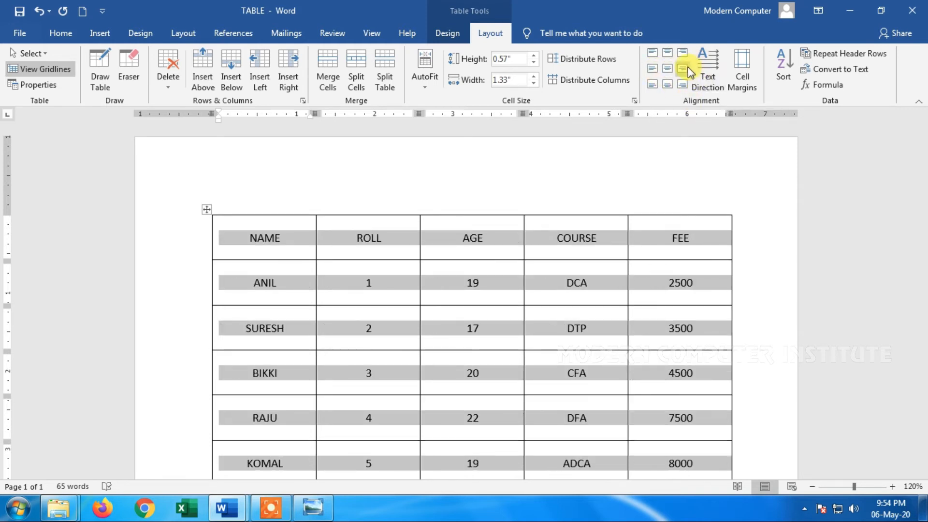
pyautogui.click(684, 68)
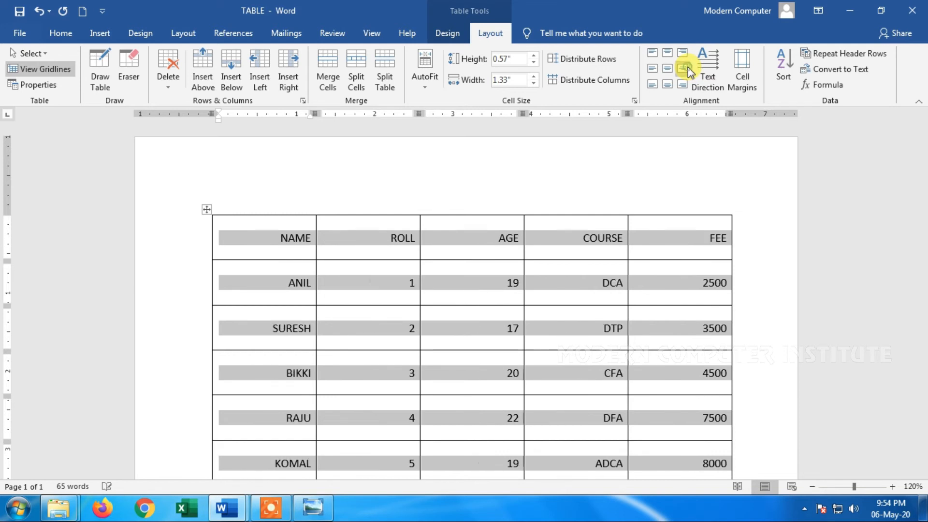
# Try the three bottom alignments on the selected table, and center the cell text both horizontally and vertically
pyautogui.click(652, 85)
pyautogui.click(670, 85)
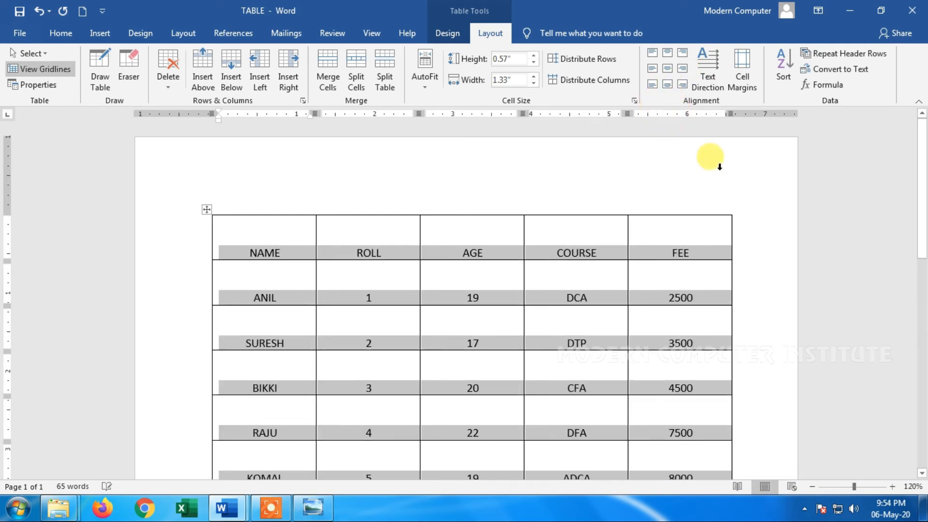
pyautogui.click(683, 85)
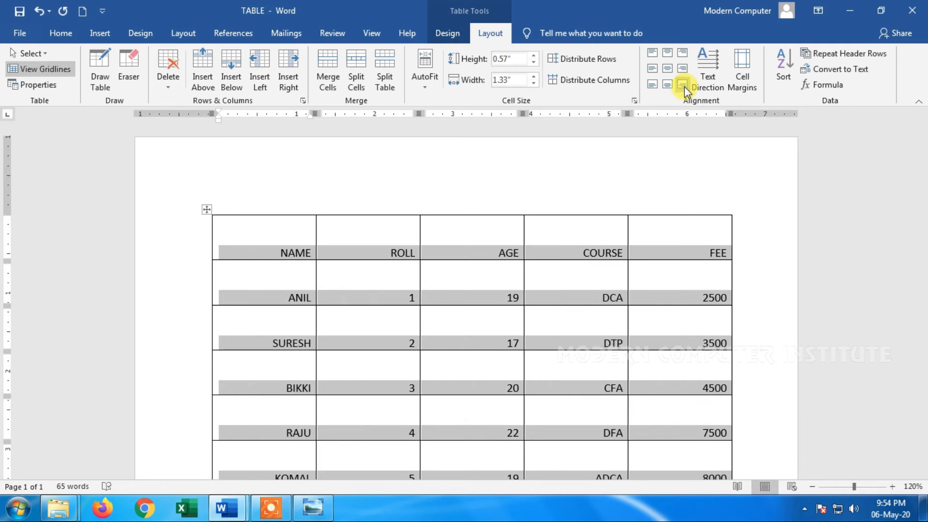
pyautogui.click(667, 69)
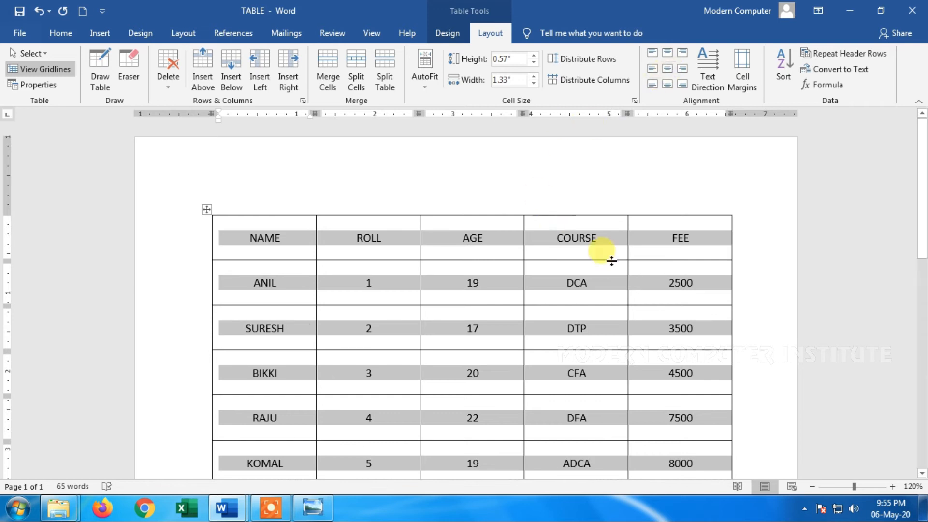
# Select the header row and cycle its text direction through both vertical orientations back to horizontal
pyautogui.click(718, 233)
pyautogui.moveTo(718, 234); pyautogui.dragTo(264, 236)
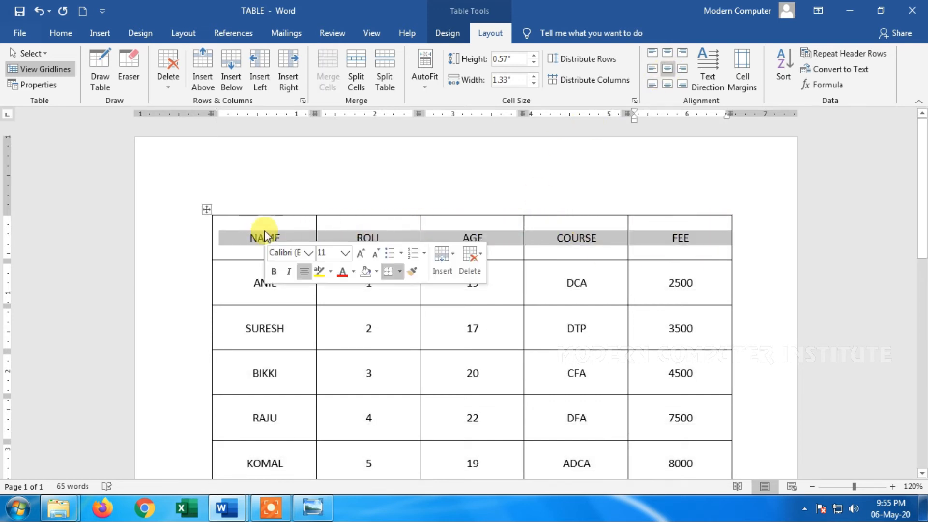
pyautogui.click(708, 80)
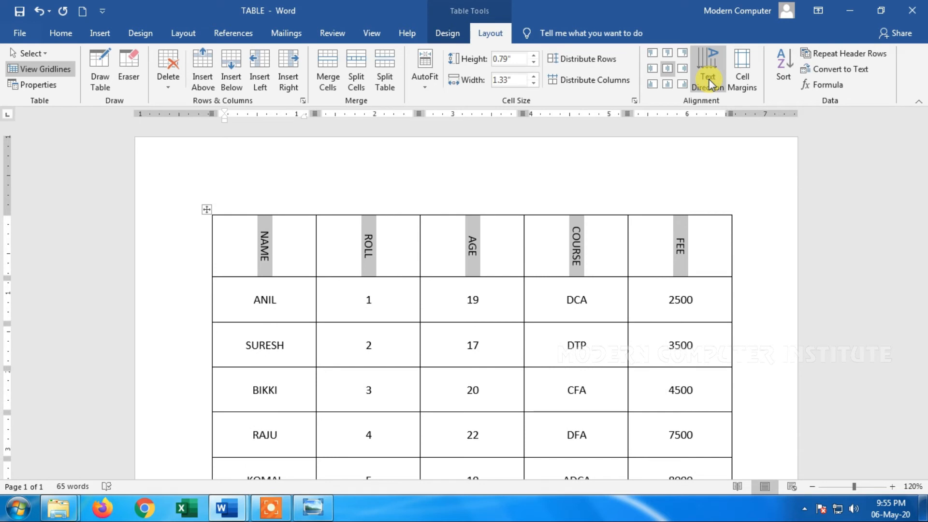
pyautogui.click(708, 81)
pyautogui.click(708, 79)
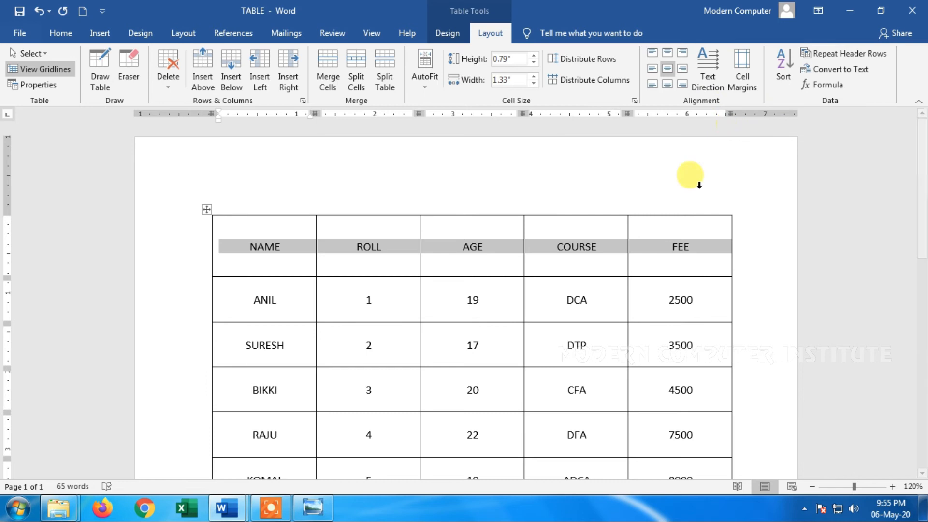
# Select the whole table and align its cell text center left
pyautogui.scroll(-3, 690, 175)
pyautogui.scroll(-8, 679, 285)
pyautogui.moveTo(697, 293); pyautogui.dragTo(173, 0)
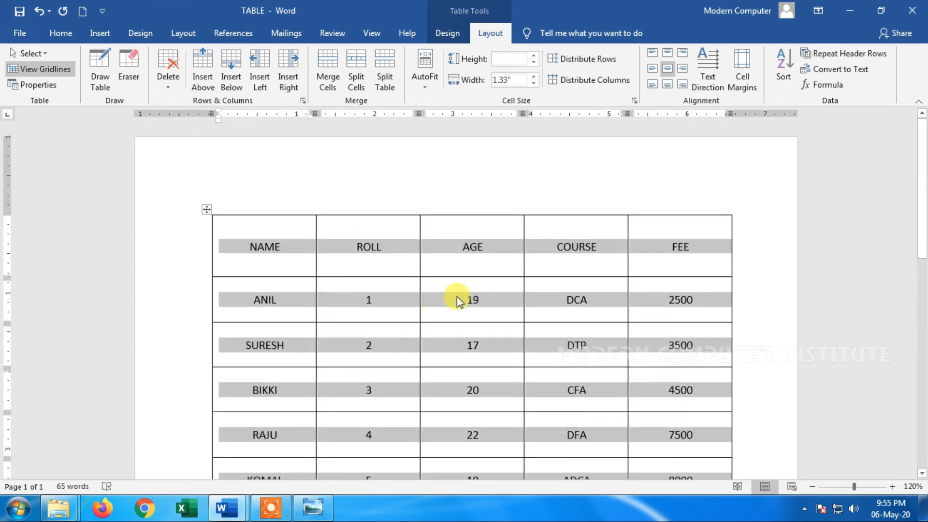
pyautogui.click(306, 248)
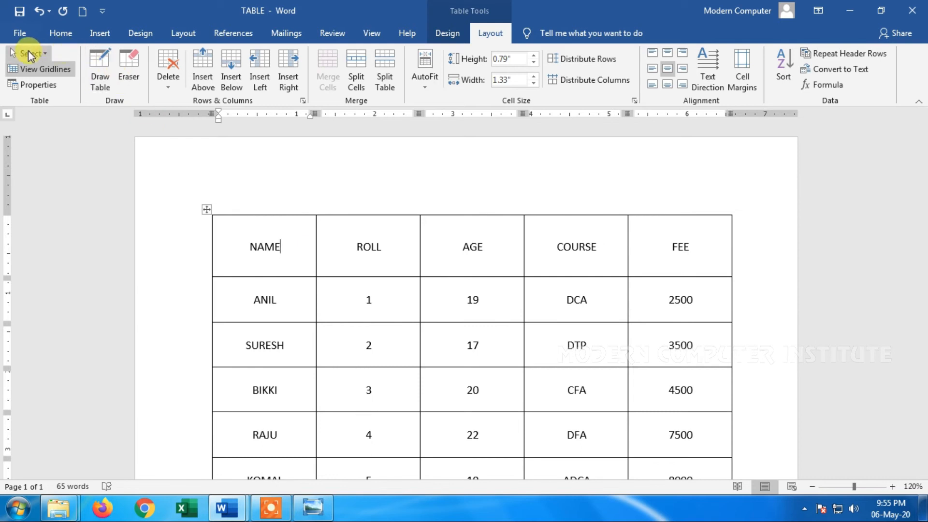
pyautogui.click(30, 54)
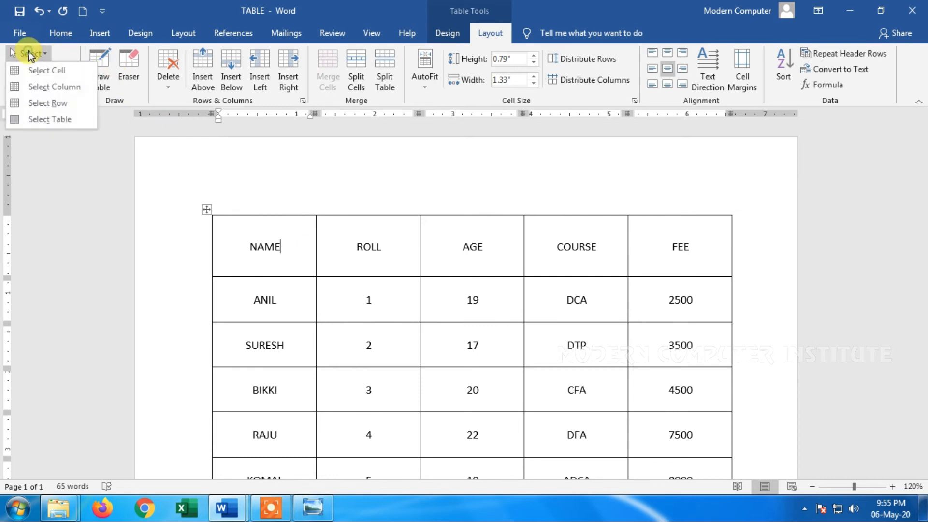
pyautogui.click(67, 120)
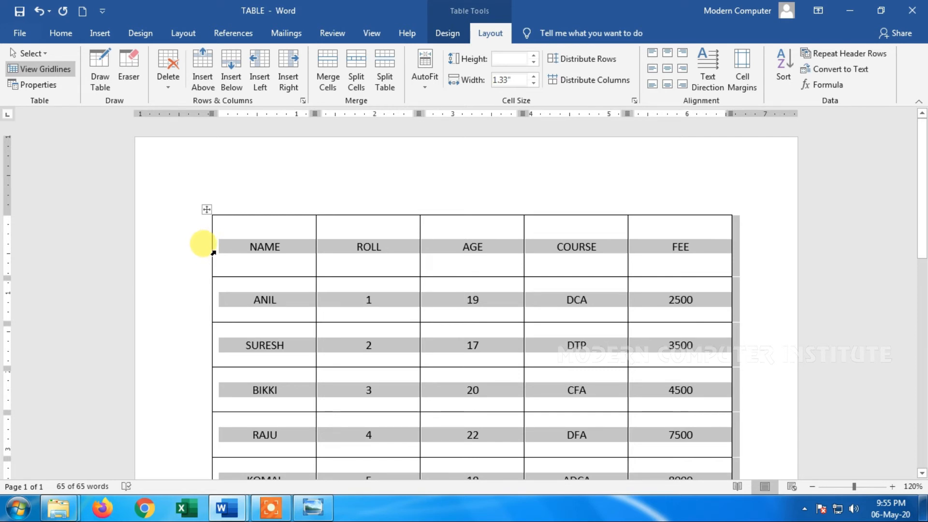
pyautogui.click(654, 67)
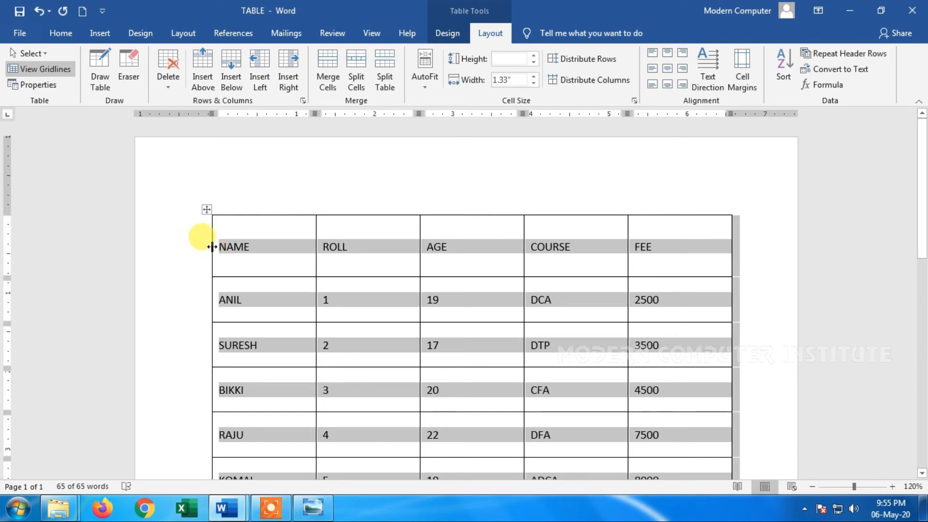
pyautogui.click(667, 69)
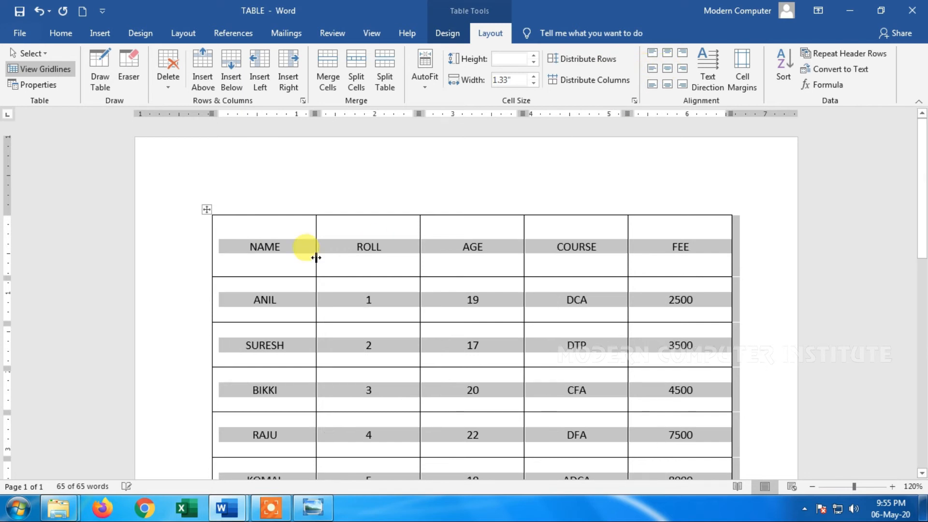
pyautogui.click(651, 68)
# Set the table's default left cell margin to 0.15", and increase it to 0.4"
pyautogui.click(749, 76)
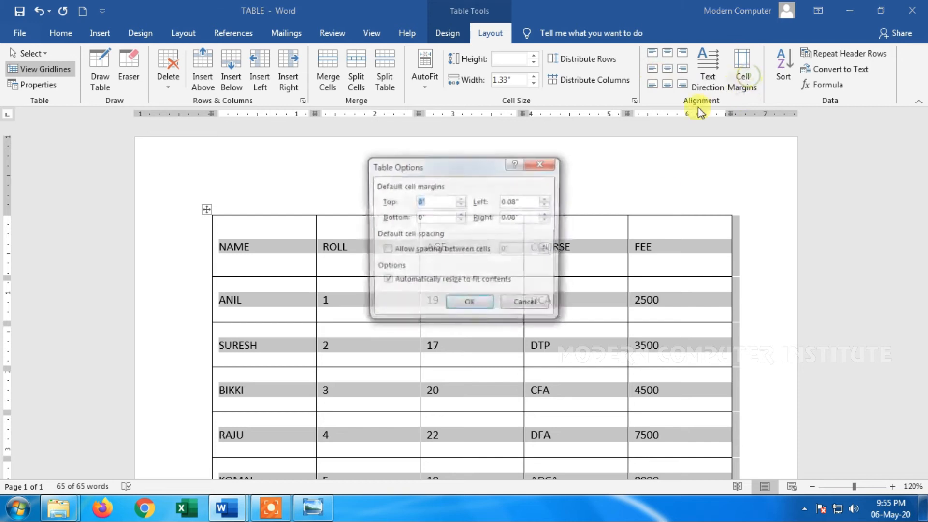
pyautogui.click(548, 199)
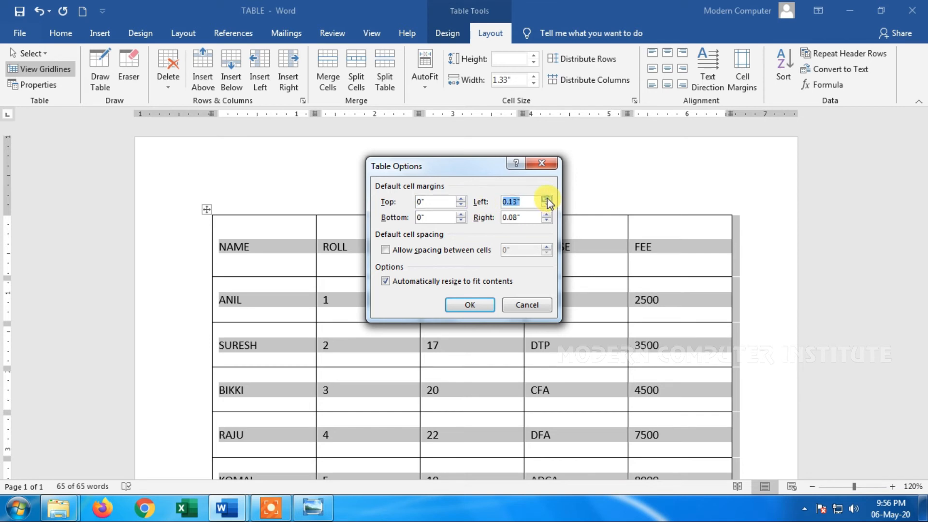
pyautogui.click(472, 306)
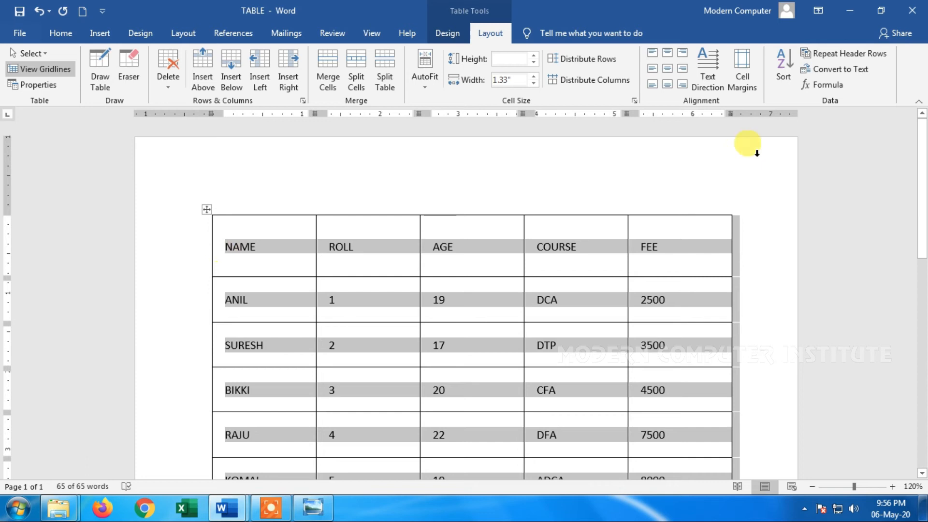
pyautogui.click(742, 77)
pyautogui.click(547, 199)
pyautogui.click(547, 199)
pyautogui.click(547, 200)
pyautogui.click(547, 200)
pyautogui.click(547, 199)
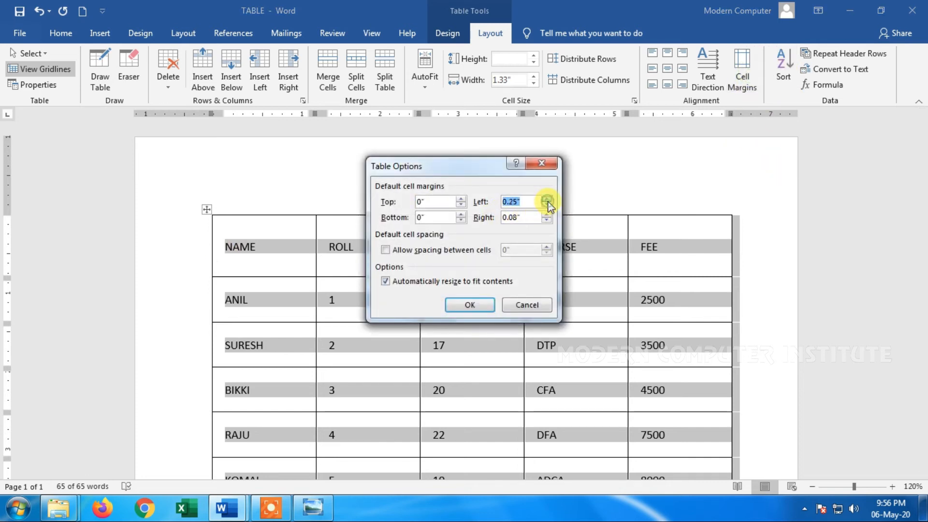
pyautogui.click(472, 303)
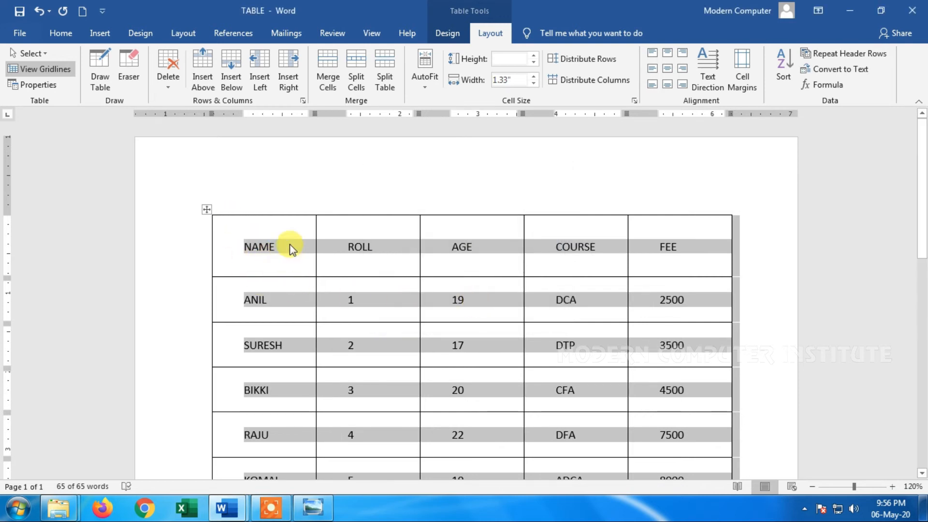
# Set the table's default left cell margin to 0.08", and center the cell text both horizontally and vertically
pyautogui.click(742, 77)
pyautogui.doubleClick(521, 203)
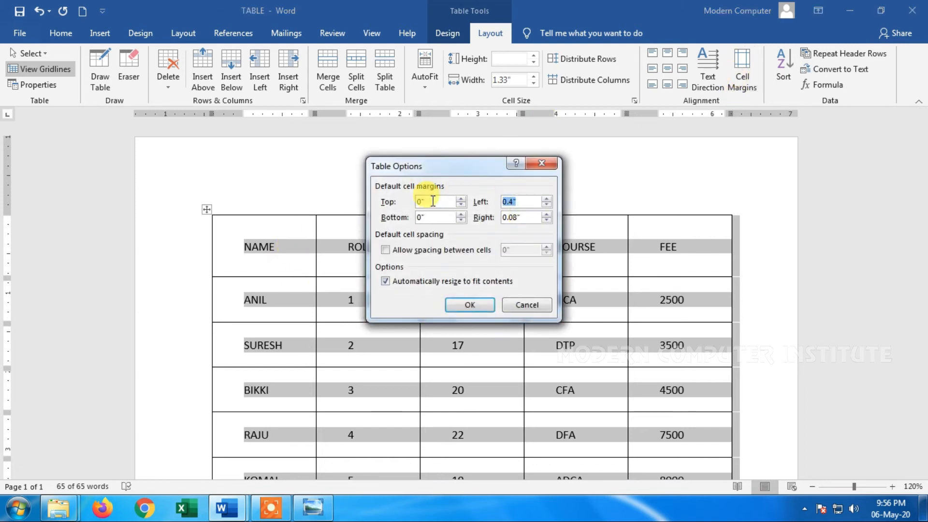
pyautogui.write('0.08')
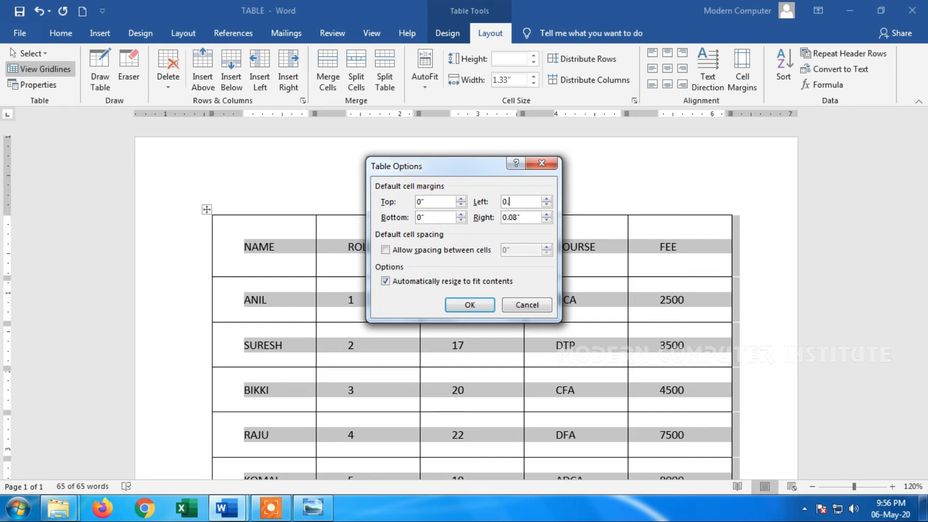
pyautogui.click(472, 300)
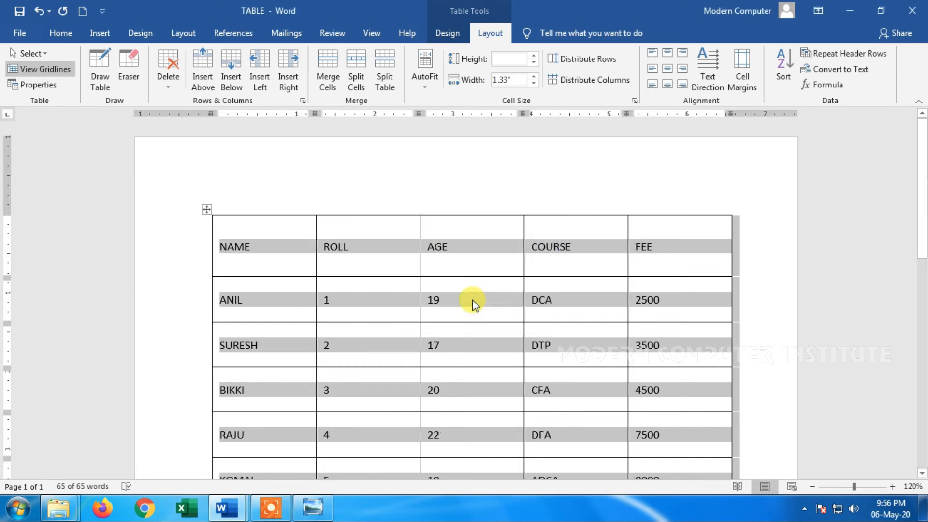
pyautogui.click(669, 68)
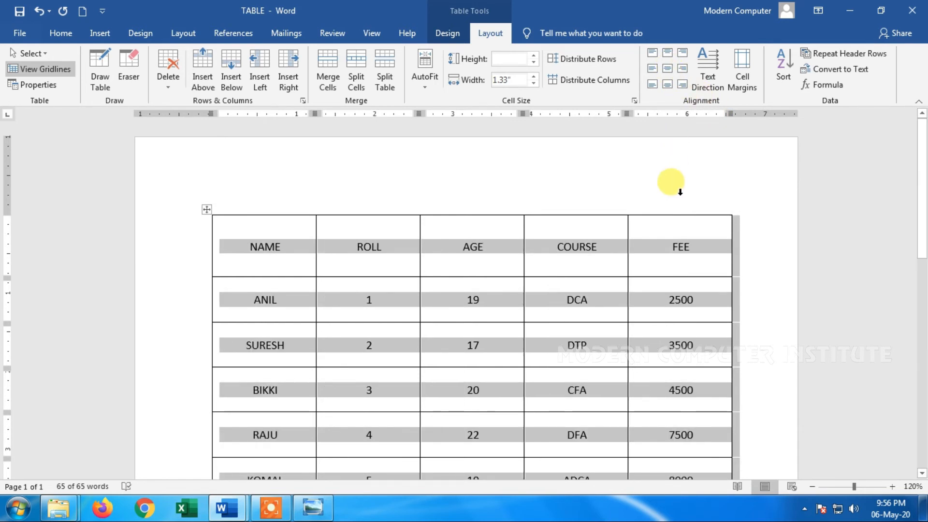
# Shrink the whole table from its lower corner until the data rows are about 0.18" high
pyautogui.scroll(-6, 687, 217)
pyautogui.scroll(-5, 669, 271)
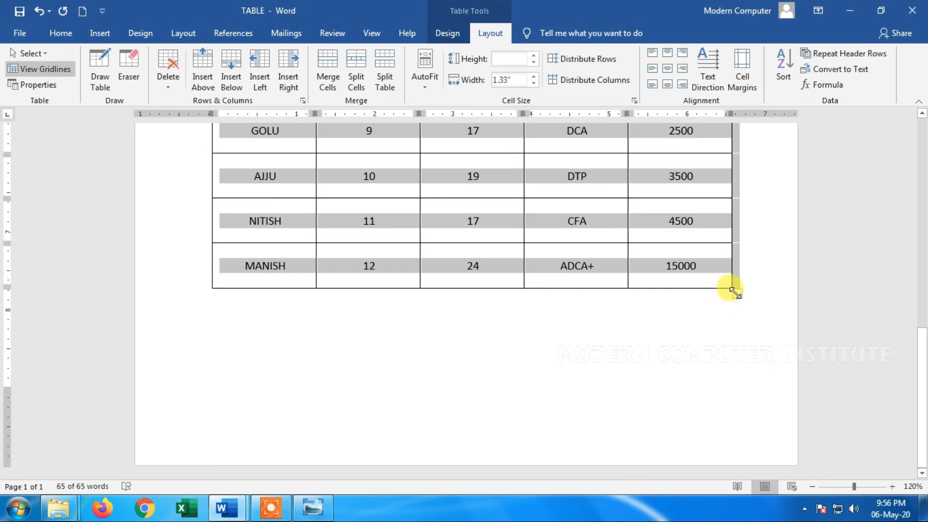
pyautogui.moveTo(729, 290); pyautogui.dragTo(365, 241)
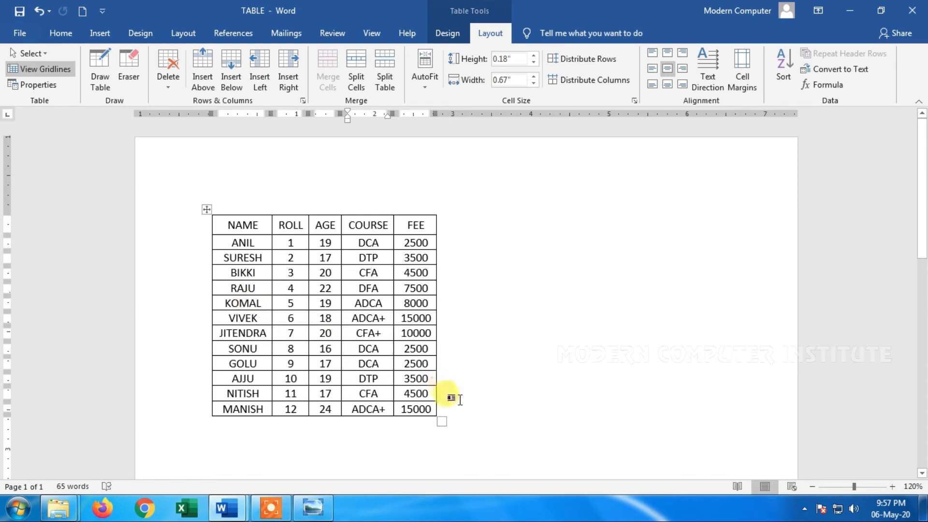
# Select all data rows below the header and sort them by Column 1 as text in ascending order
pyautogui.moveTo(429, 406); pyautogui.dragTo(242, 248)
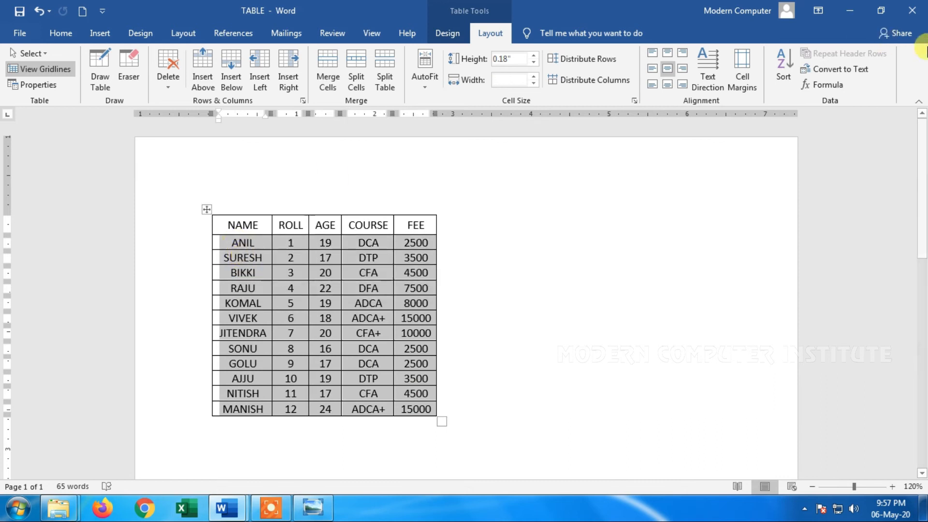
pyautogui.click(782, 65)
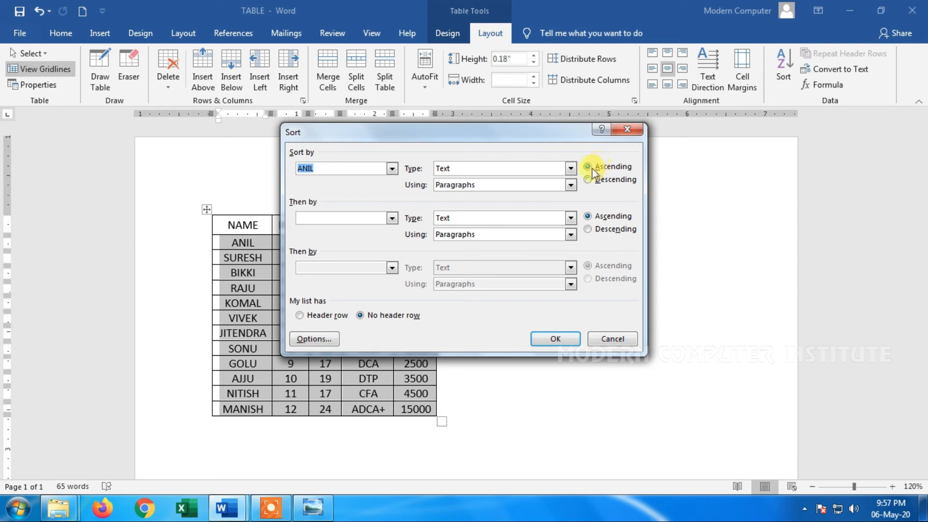
pyautogui.click(556, 336)
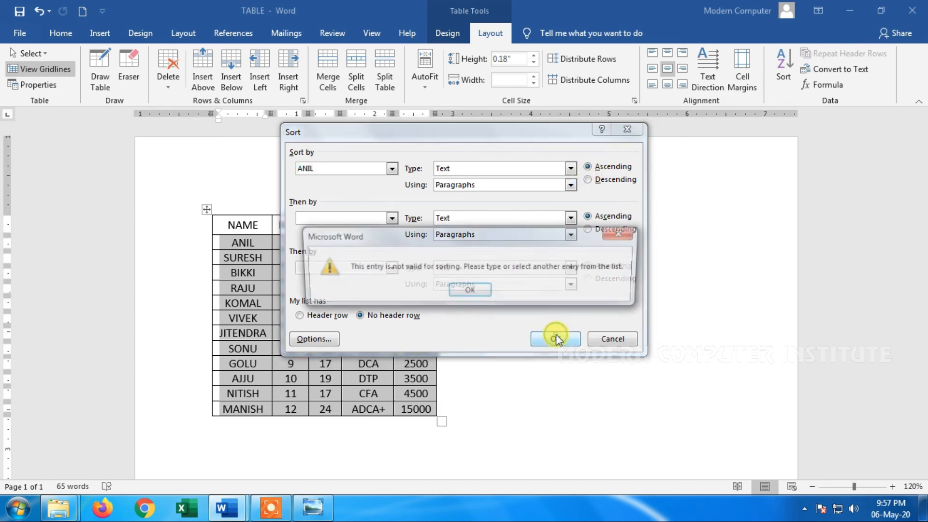
pyautogui.click(471, 288)
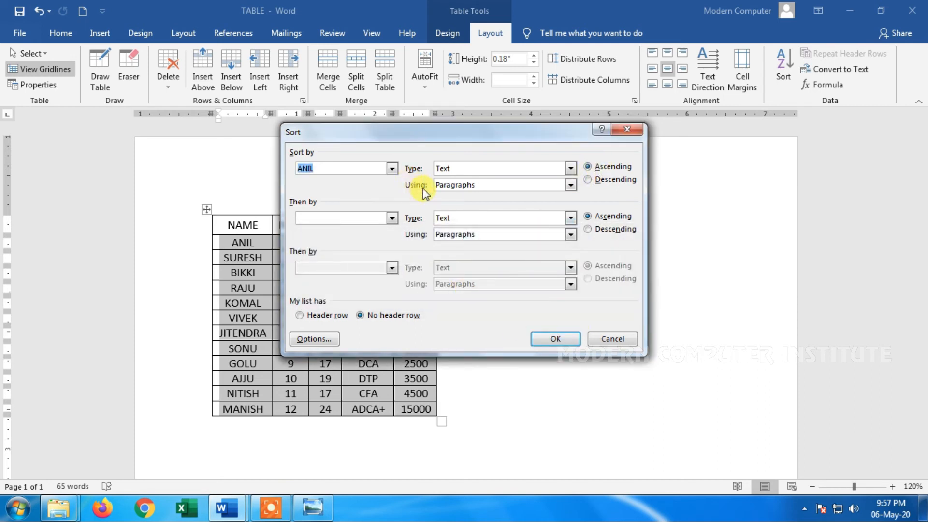
pyautogui.click(391, 168)
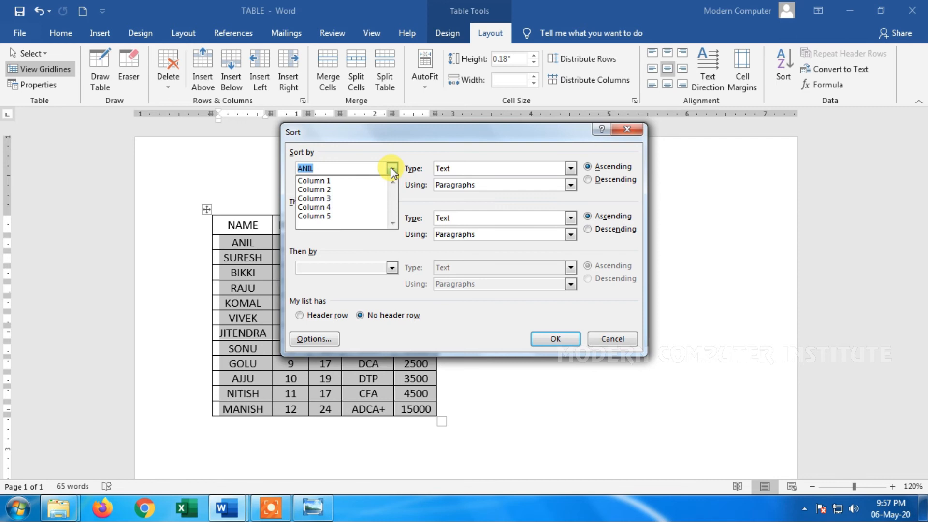
pyautogui.click(338, 181)
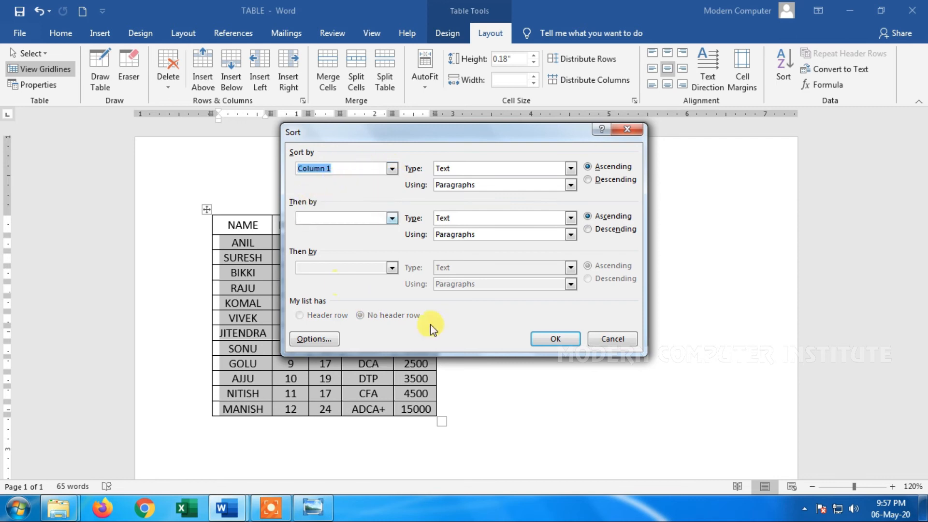
pyautogui.click(544, 340)
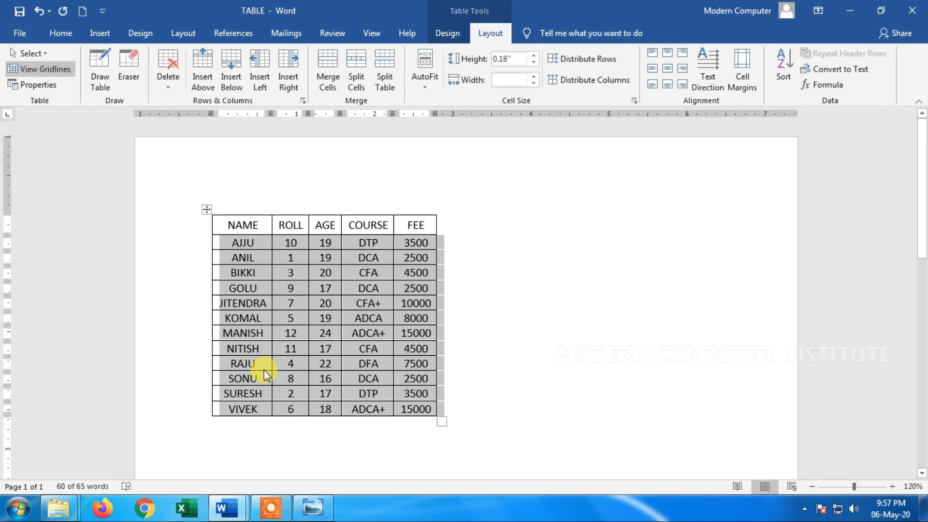
# Convert the selected data rows to text separated by paragraph marks, and undo the conversion
pyautogui.click(844, 72)
pyautogui.moveTo(456, 176); pyautogui.dragTo(617, 159)
pyautogui.click(602, 198)
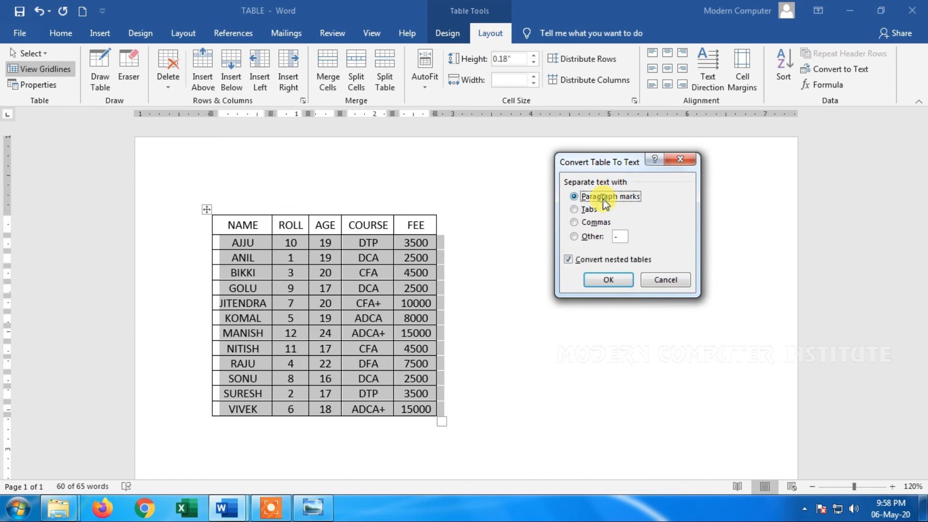
pyautogui.click(589, 210)
pyautogui.click(590, 221)
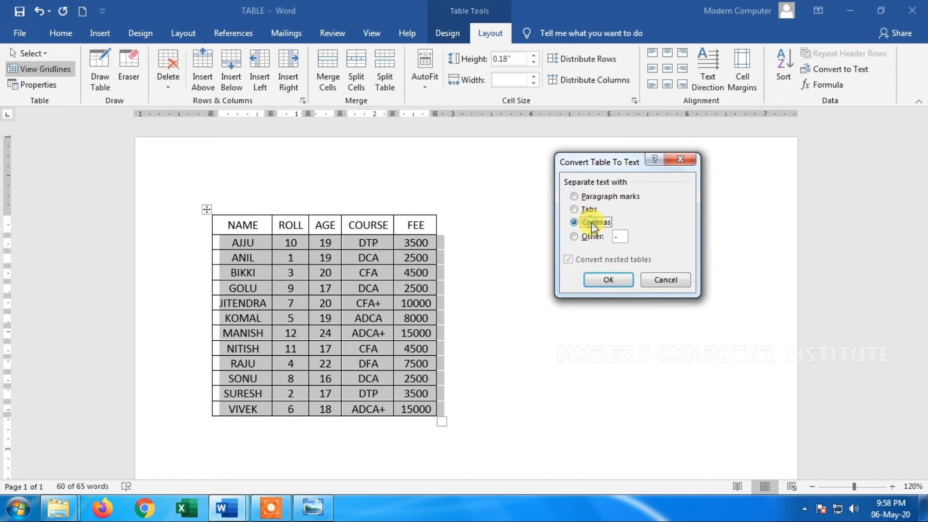
pyautogui.click(593, 237)
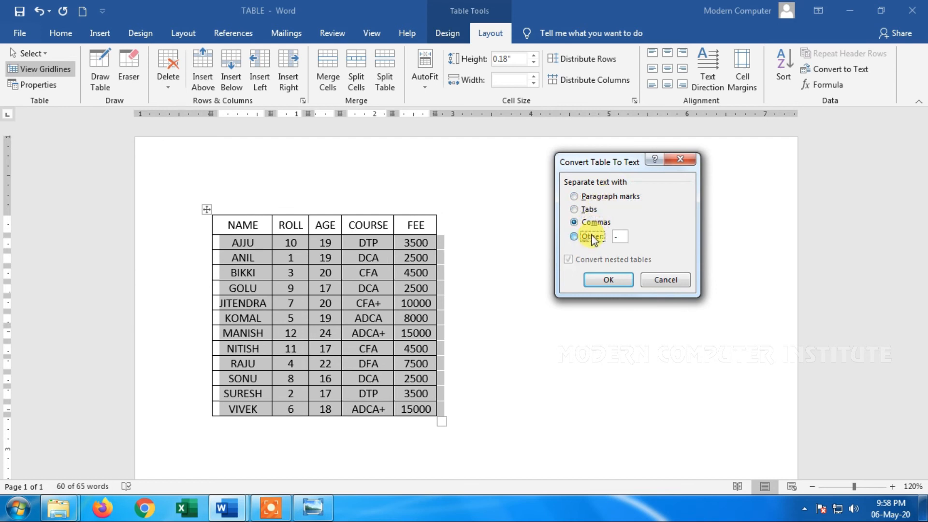
pyautogui.click(591, 197)
pyautogui.click(602, 282)
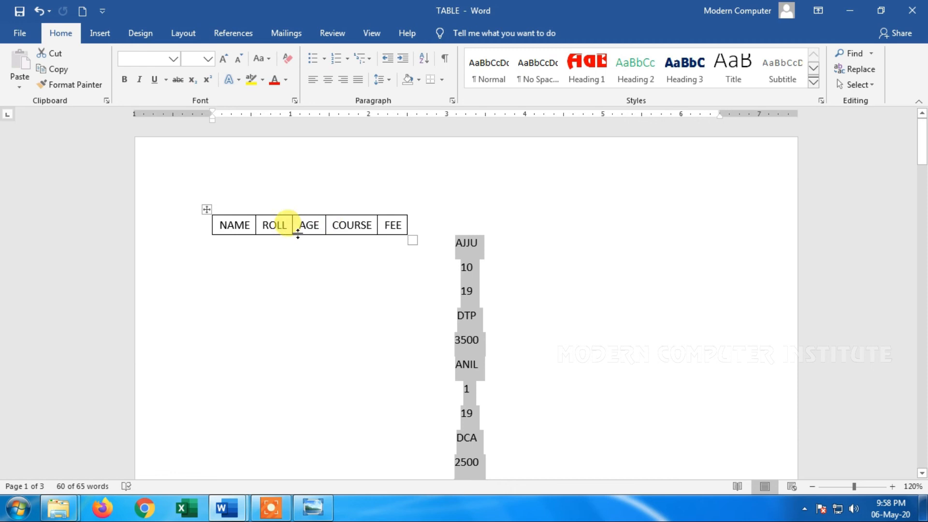
pyautogui.hotkey('ctrl', 'z')
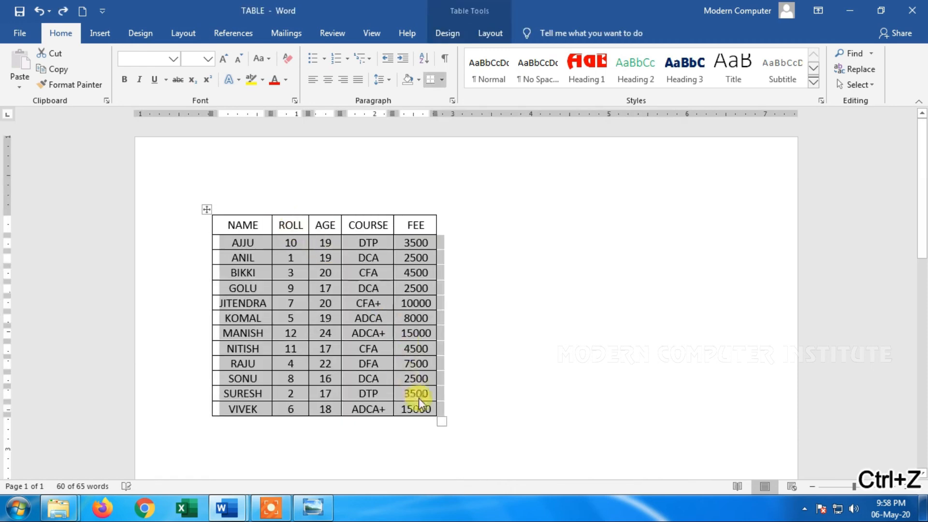
# Select the whole table and convert it to text separated by paragraph marks
pyautogui.click(422, 394)
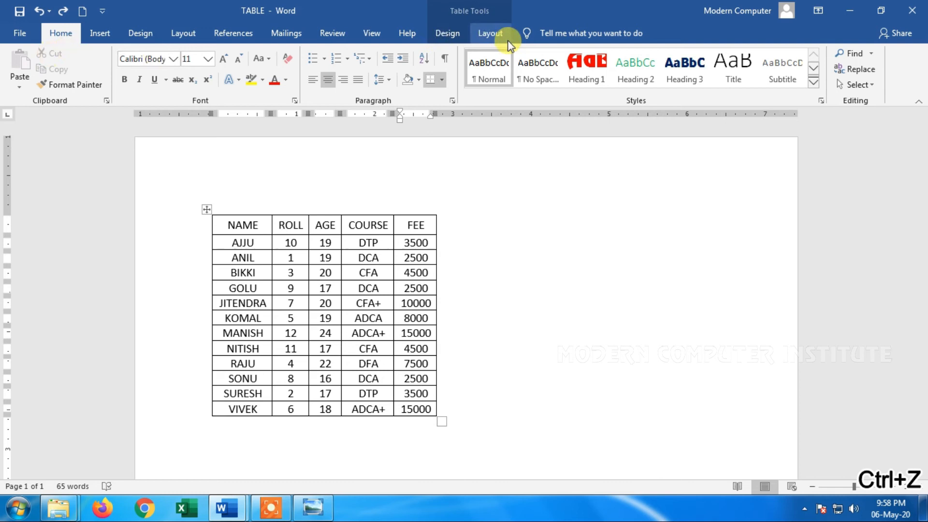
pyautogui.click(490, 32)
pyautogui.click(30, 54)
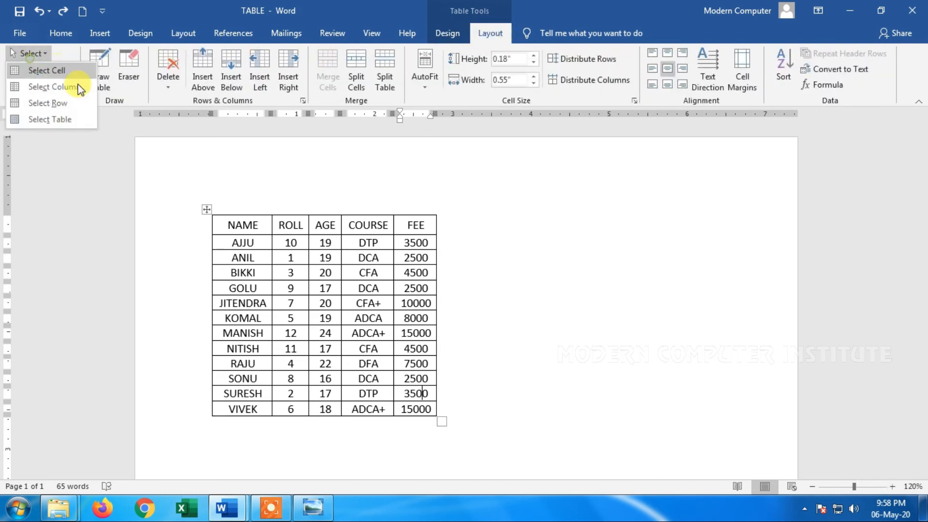
pyautogui.click(63, 119)
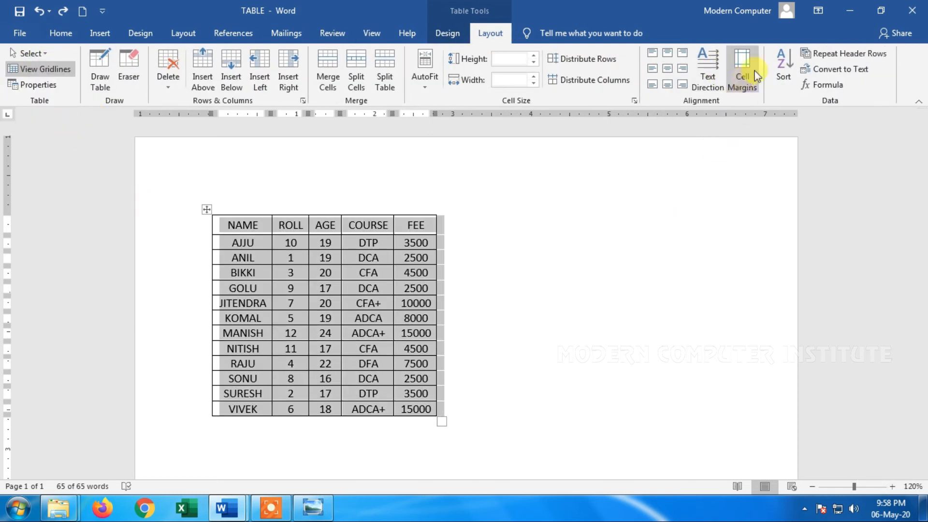
pyautogui.click(842, 73)
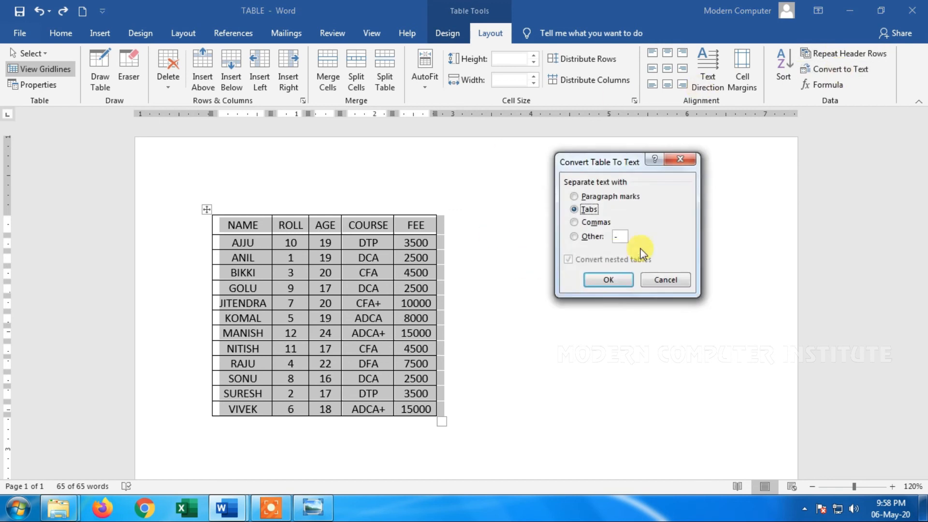
pyautogui.click(609, 198)
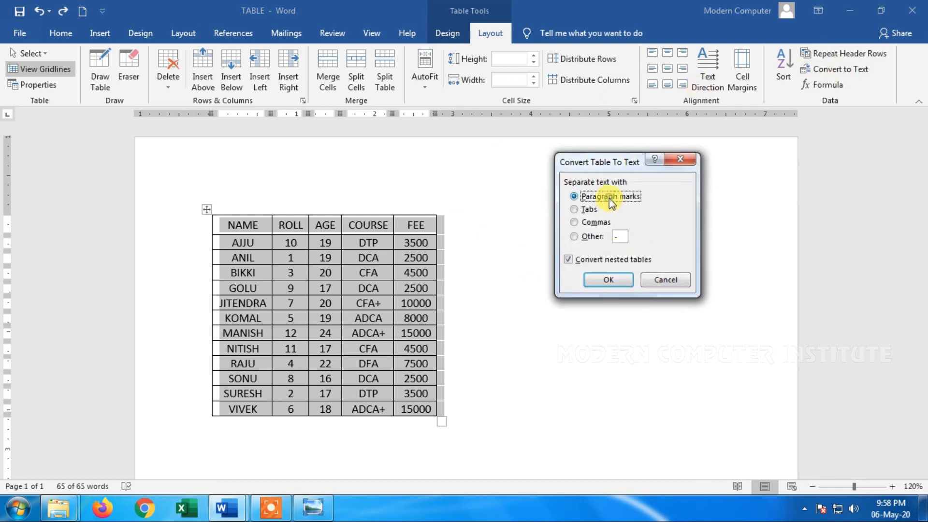
pyautogui.click(597, 278)
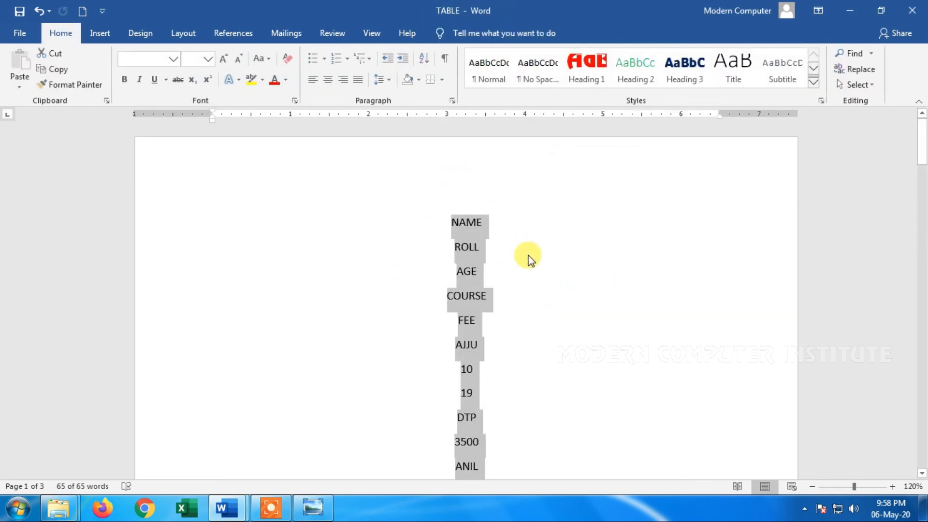
# Show and hide the formatting marks in the converted text, and undo the table-to-text conversion
pyautogui.scroll(-15, 526, 259)
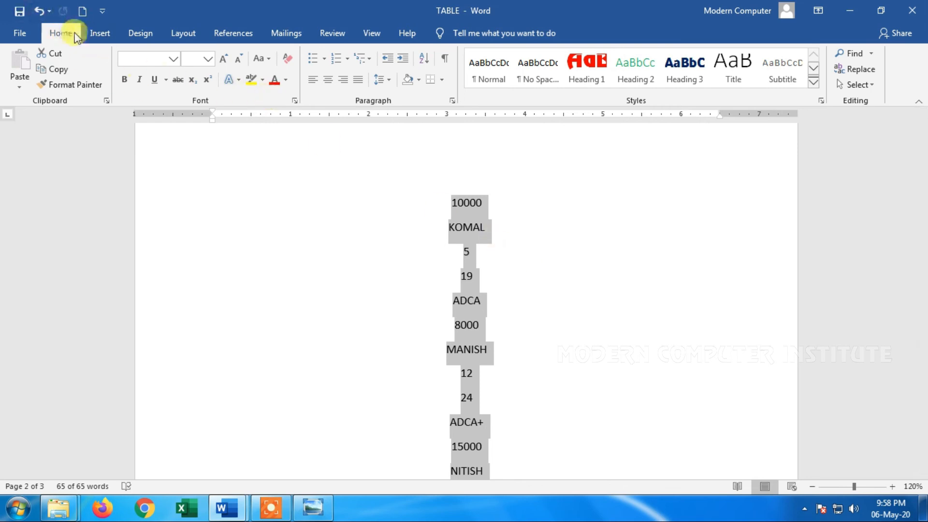
pyautogui.click(448, 56)
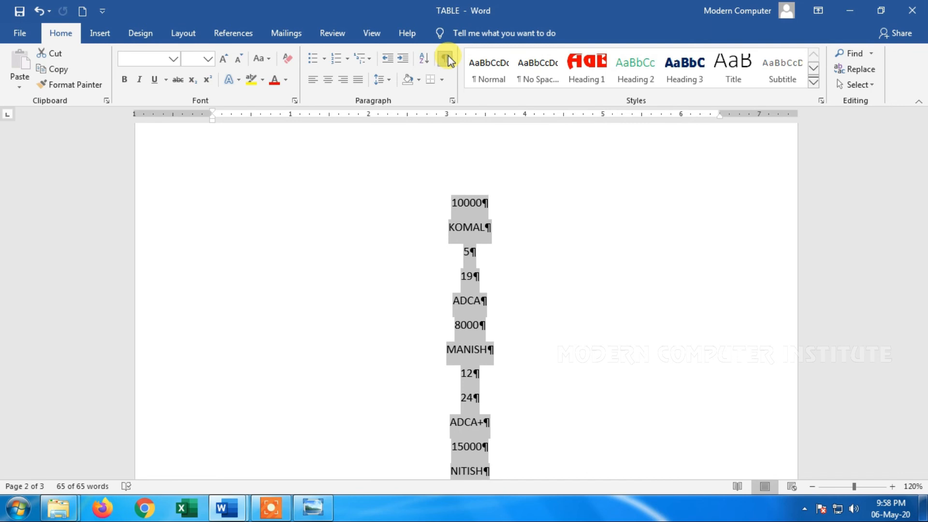
pyautogui.click(448, 56)
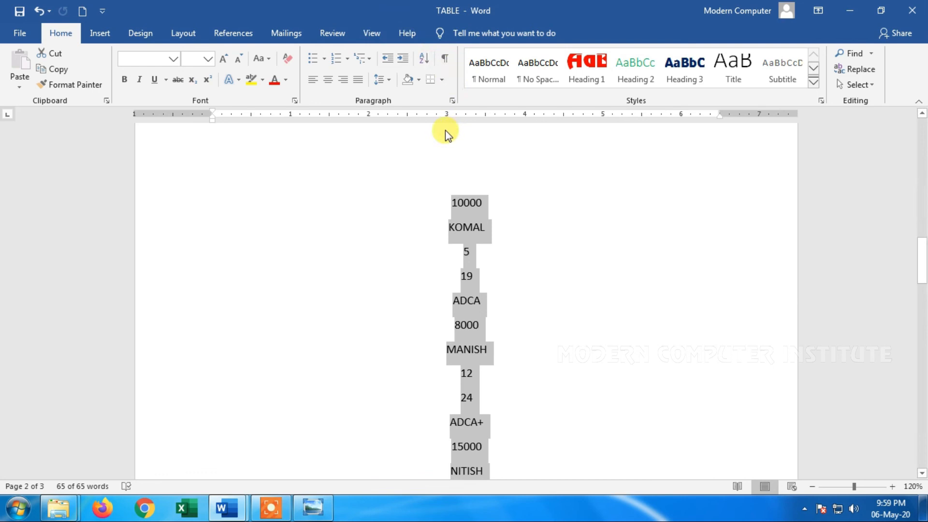
pyautogui.hotkey('ctrl', 'z')
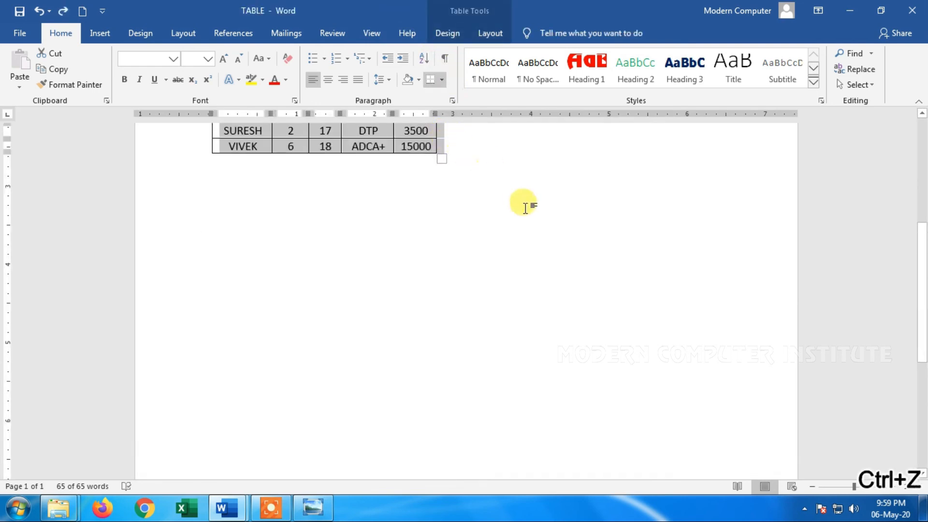
# Convert the whole table to text separated by tabs, and undo the conversion
pyautogui.click(503, 31)
pyautogui.click(840, 70)
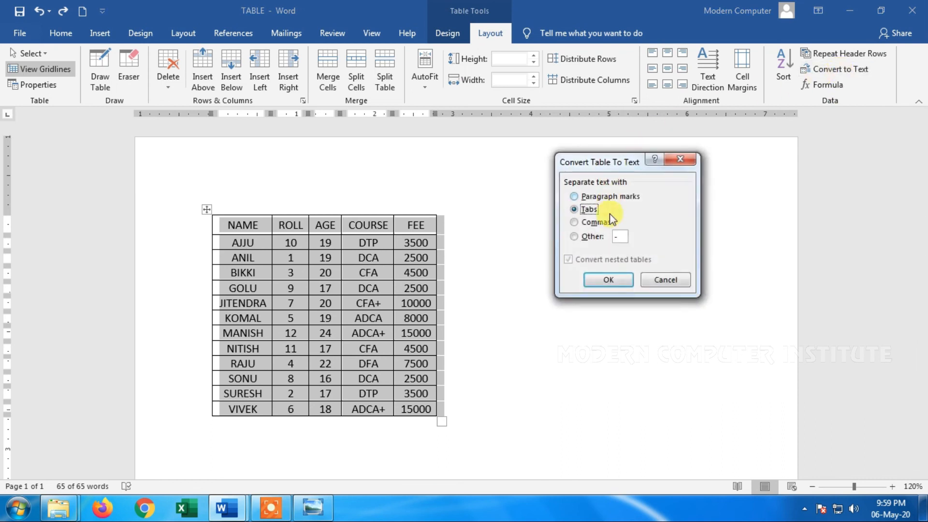
pyautogui.click(606, 277)
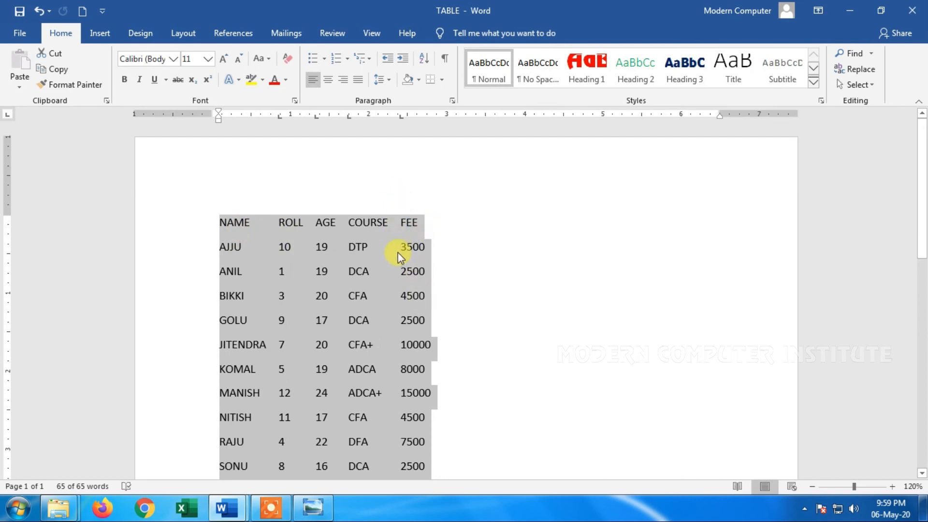
pyautogui.hotkey('ctrl', 'z')
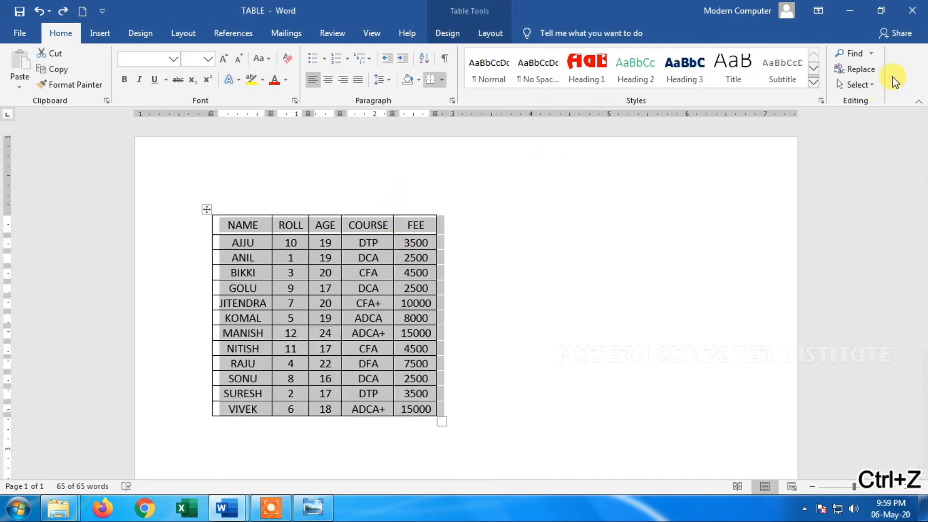
# Convert the whole table to text separated by commas, and undo the conversion
pyautogui.click(507, 34)
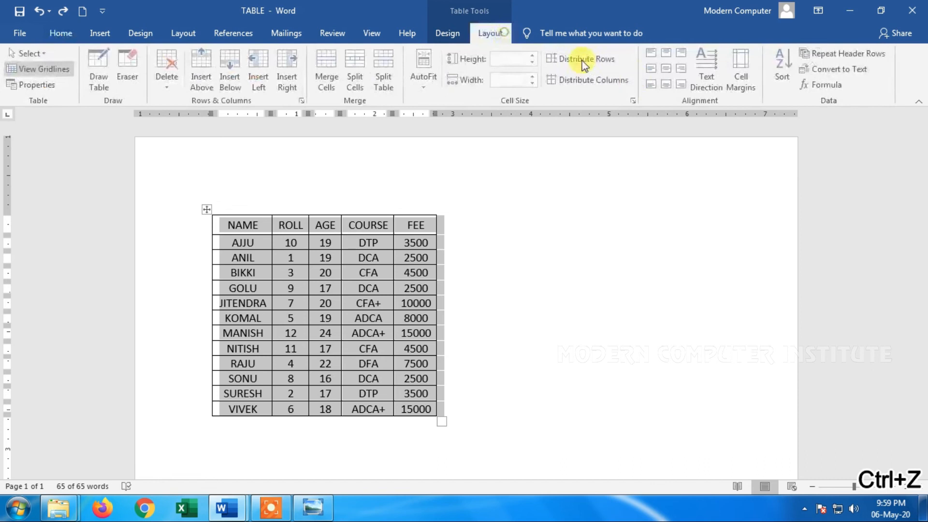
pyautogui.click(837, 70)
pyautogui.click(581, 221)
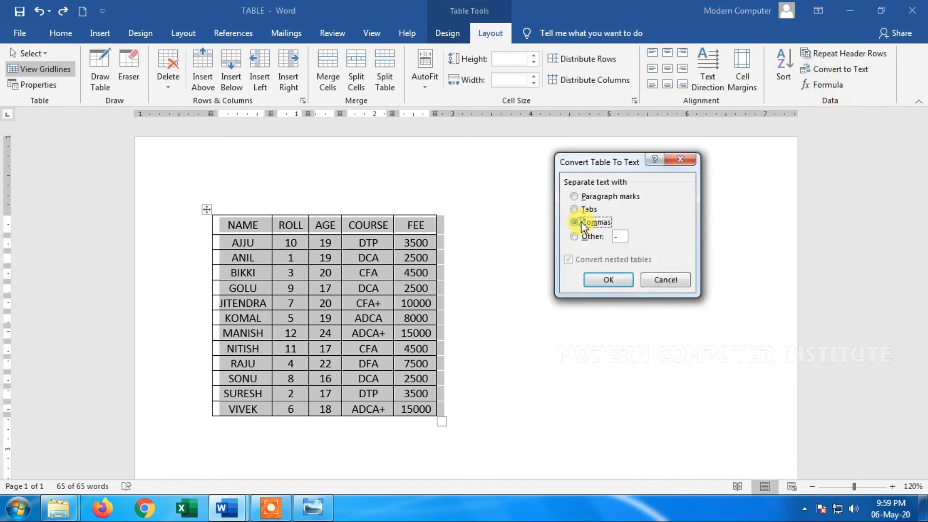
pyautogui.click(593, 278)
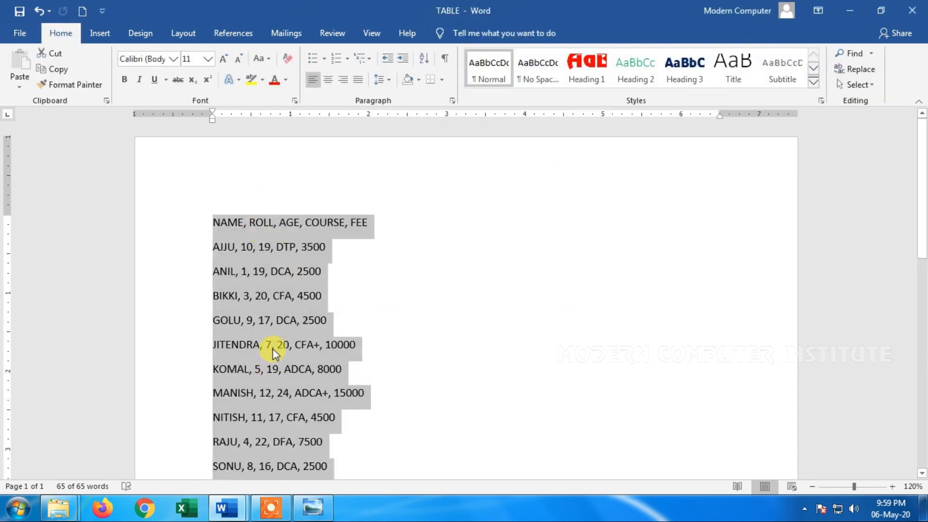
pyautogui.hotkey('ctrl', 'z')
# Convert the whole table to text using the custom separator "-", and undo the conversion
pyautogui.click(490, 33)
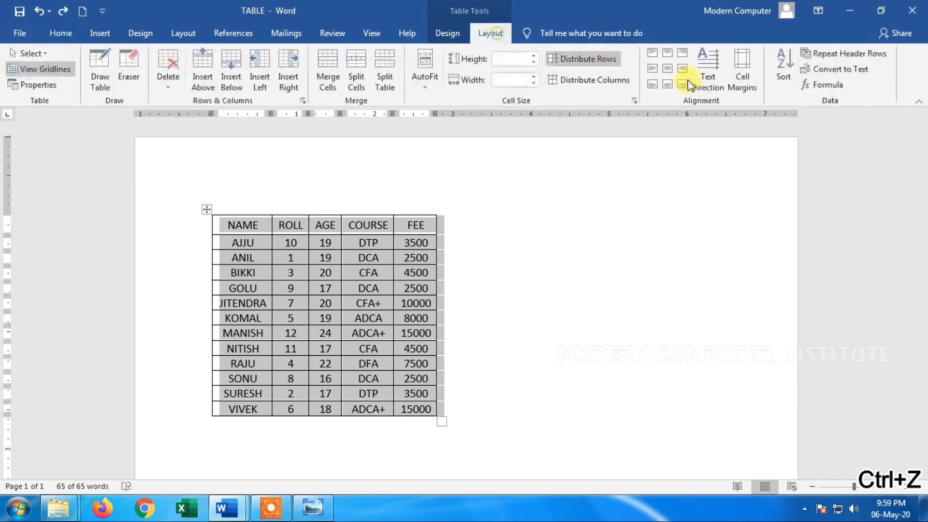
pyautogui.click(841, 69)
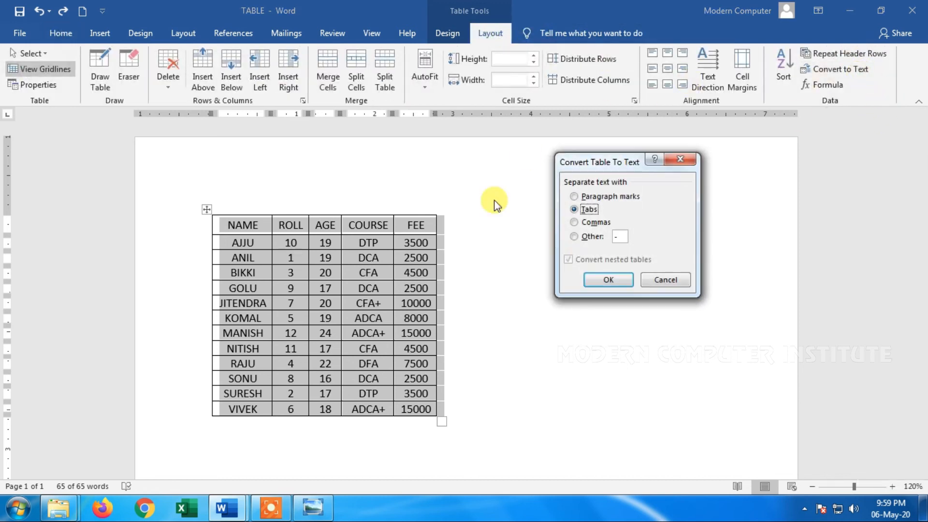
pyautogui.click(617, 242)
pyautogui.click(593, 236)
pyautogui.click(609, 276)
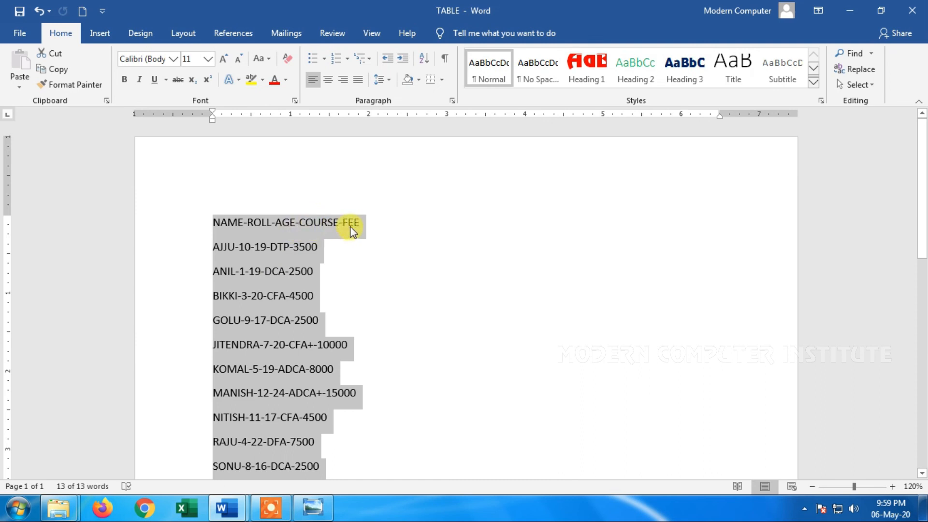
pyautogui.hotkey('ctrl', 'z')
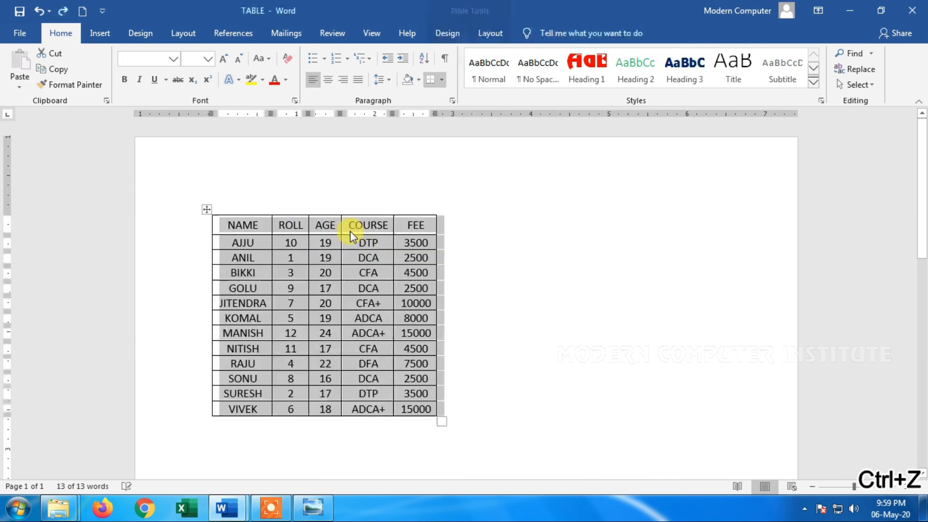
pyautogui.click(508, 263)
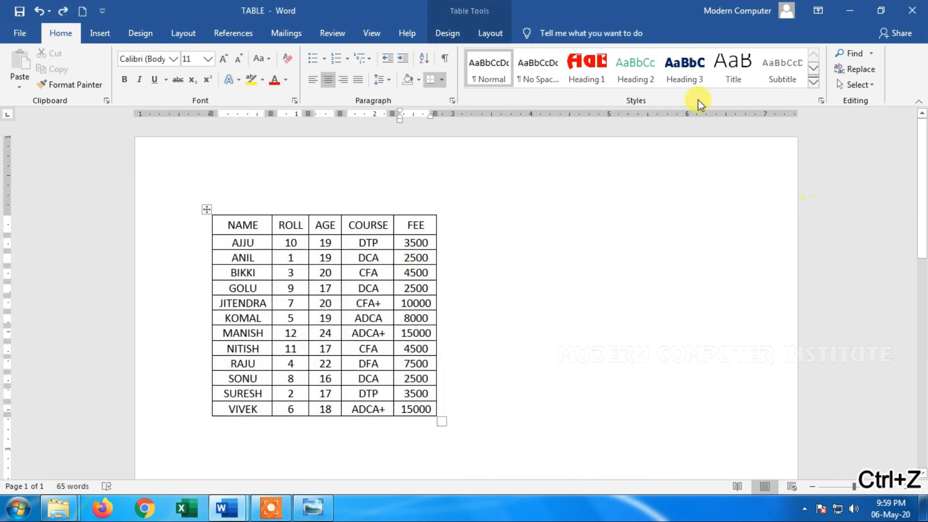
pyautogui.click(490, 33)
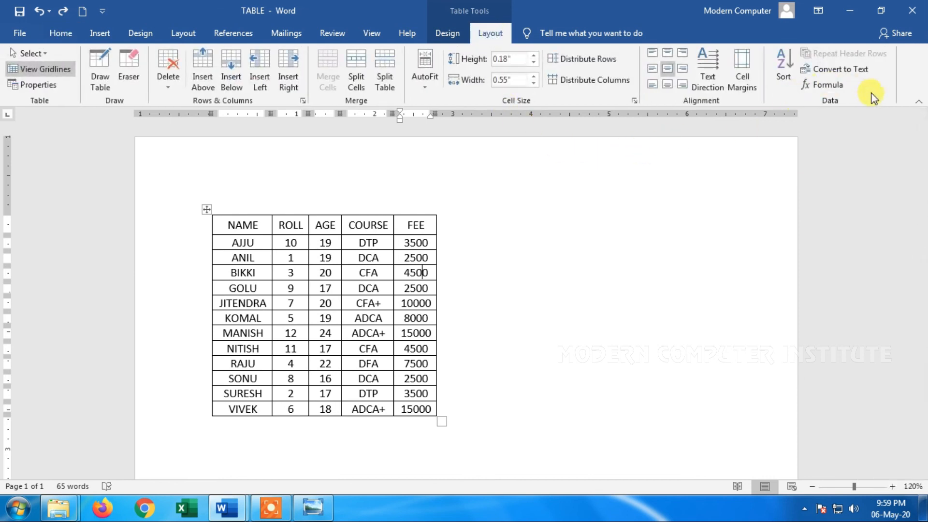
pyautogui.click(829, 85)
pyautogui.moveTo(467, 179); pyautogui.dragTo(611, 153)
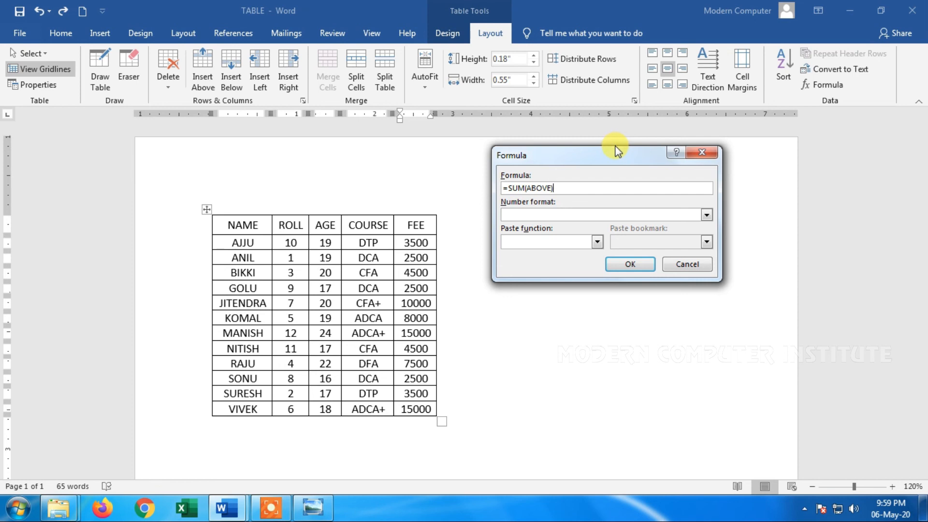
pyautogui.click(684, 264)
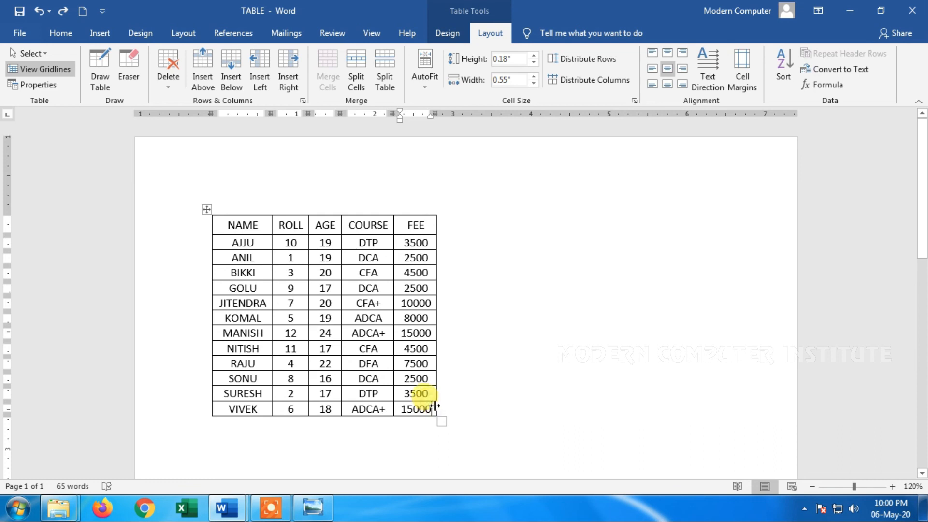
# Add a new row at the end of the table and merge its cells from NAME through COURSE
pyautogui.press('Tab')
pyautogui.moveTo(366, 424); pyautogui.dragTo(263, 426)
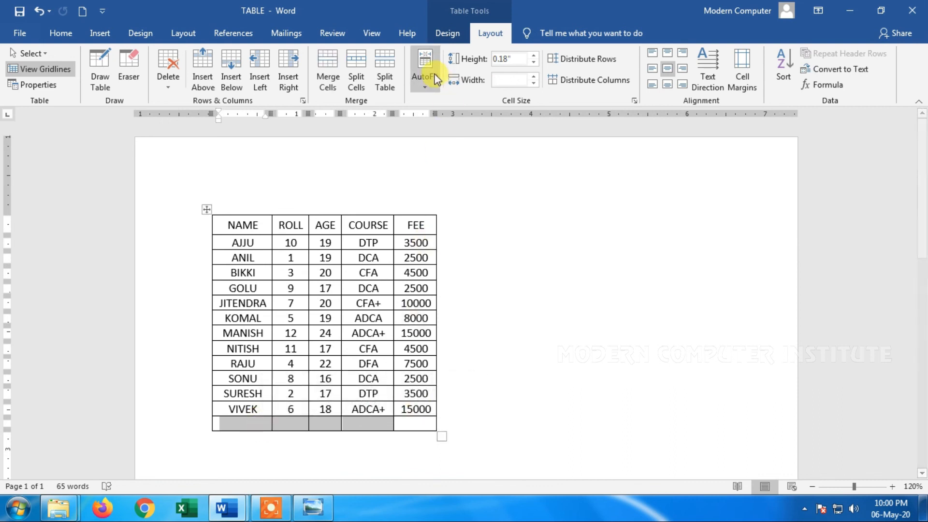
pyautogui.click(330, 68)
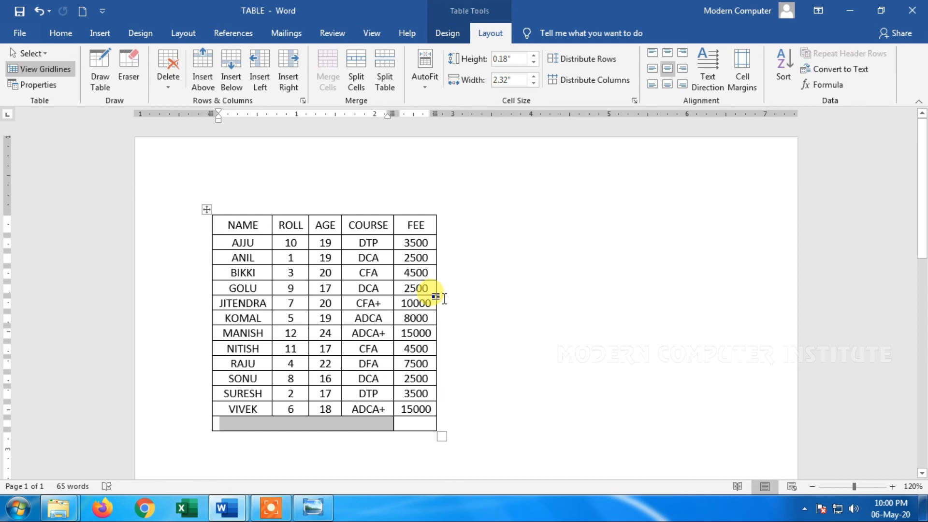
# Enter "Final Total" in the merged cell of the last row
pyautogui.write('Final T')
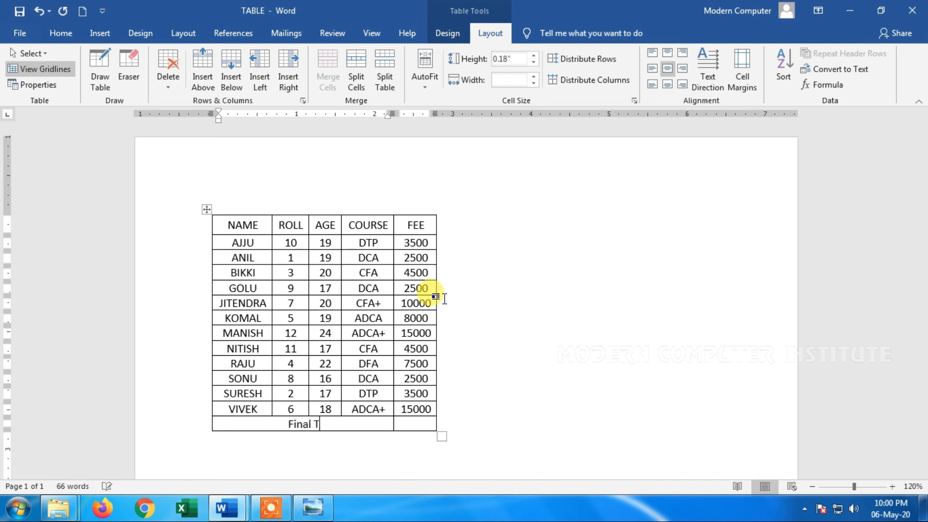
pyautogui.write('otal')
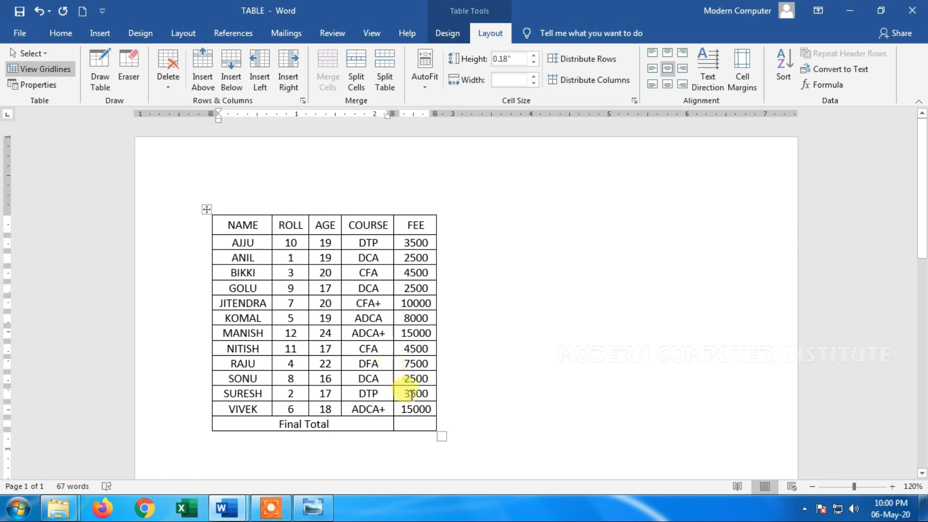
# Insert the formula =SUM(ABOVE) in the FEE cell of the Final Total row
pyautogui.click(415, 424)
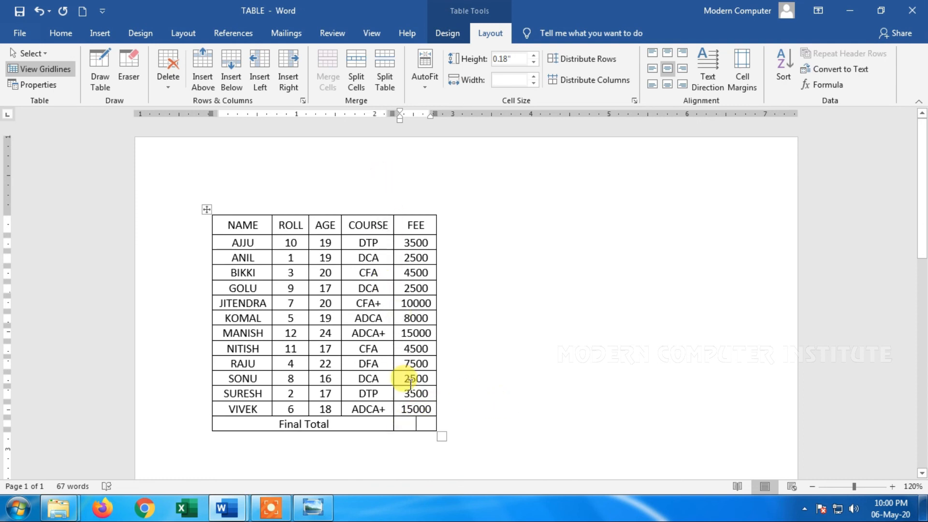
pyautogui.click(822, 84)
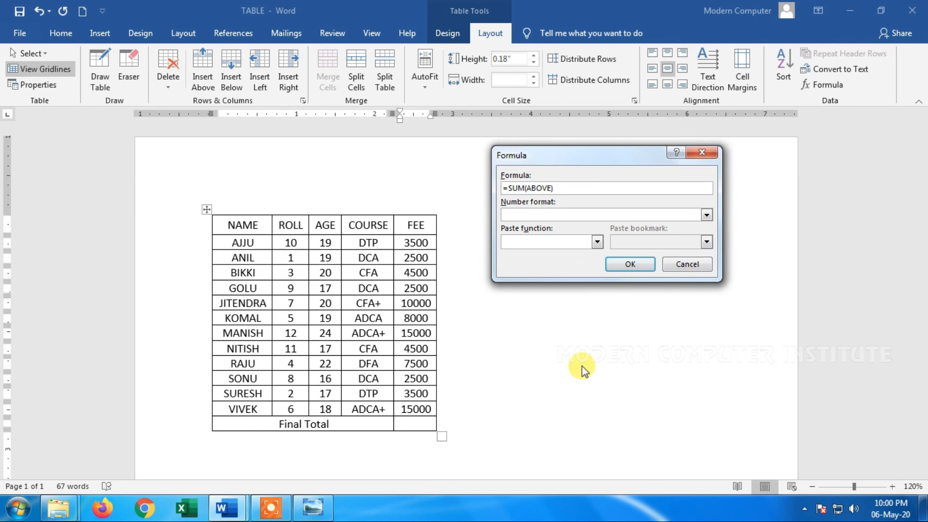
pyautogui.moveTo(557, 158); pyautogui.dragTo(575, 152)
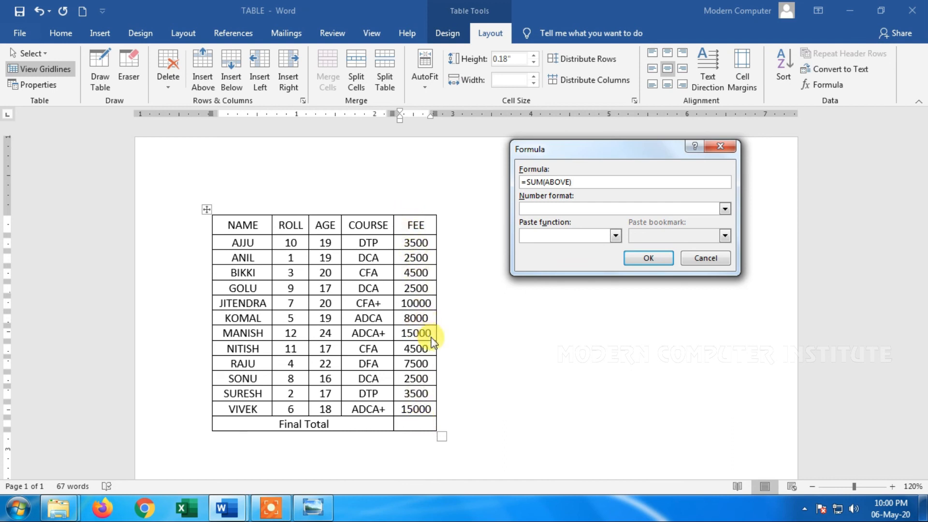
pyautogui.click(637, 259)
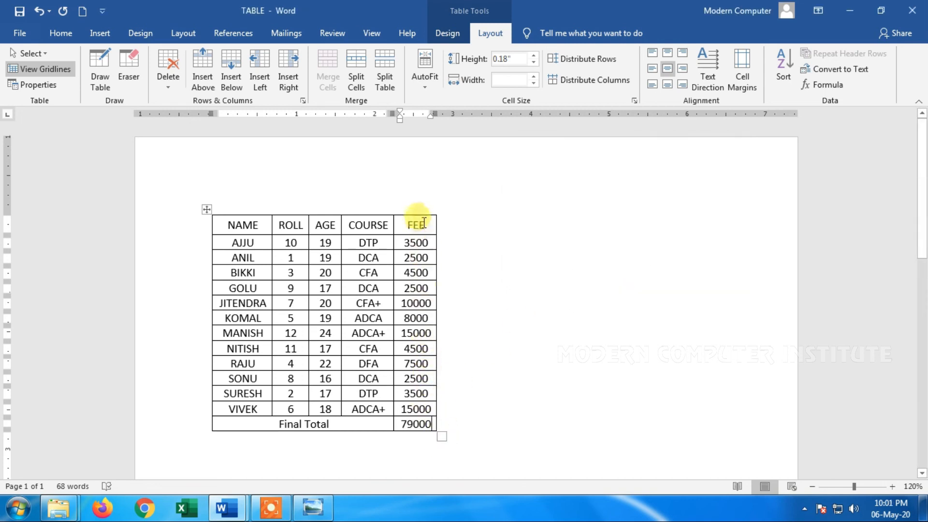